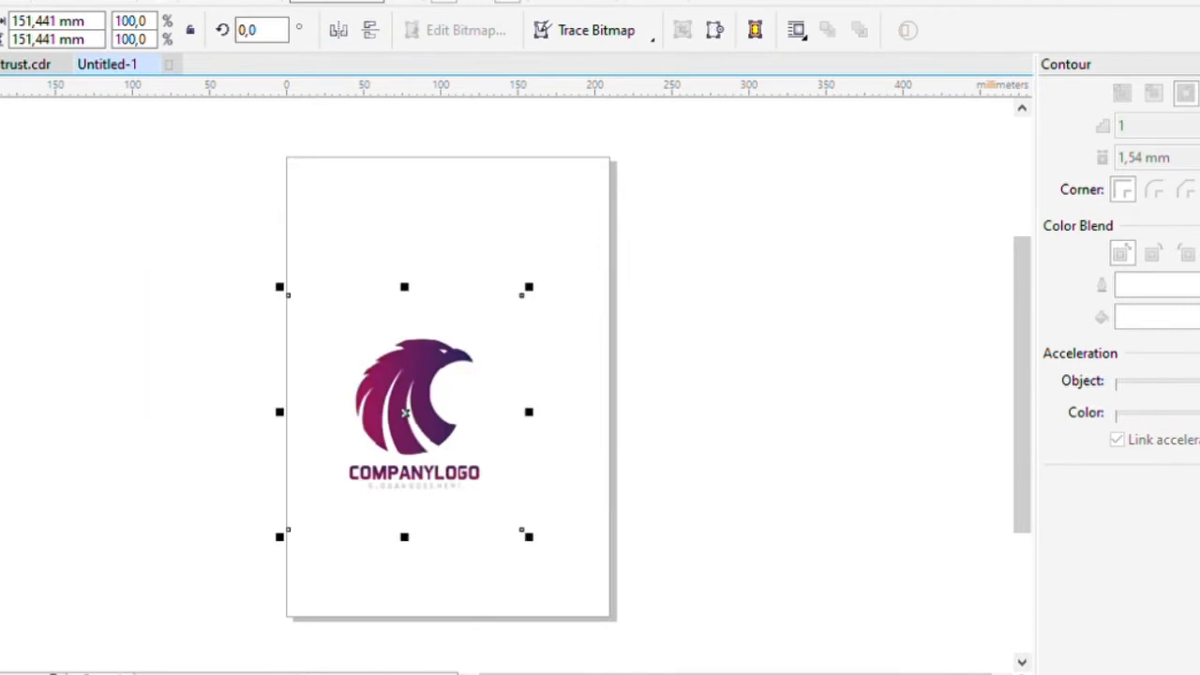
Step: Start a Pen tool outline at the eagle's beak tip and trace the inner throat curve down to the neck's lower corner
key(F5)
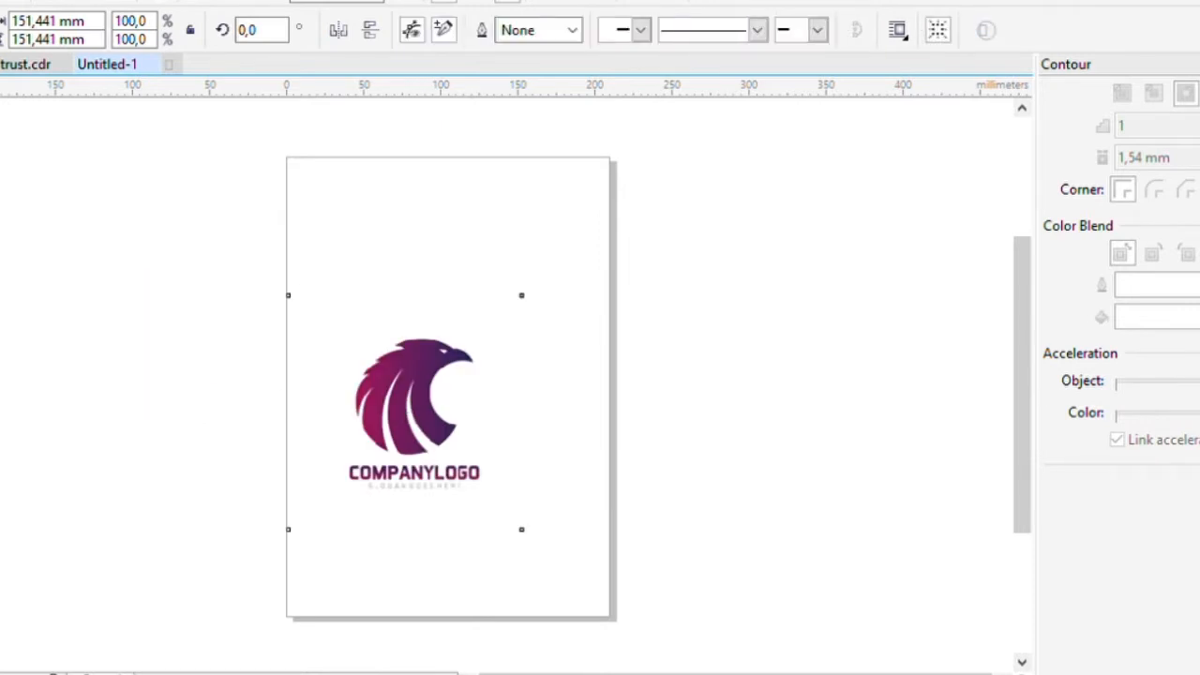
scroll(462, 367, up, 5)
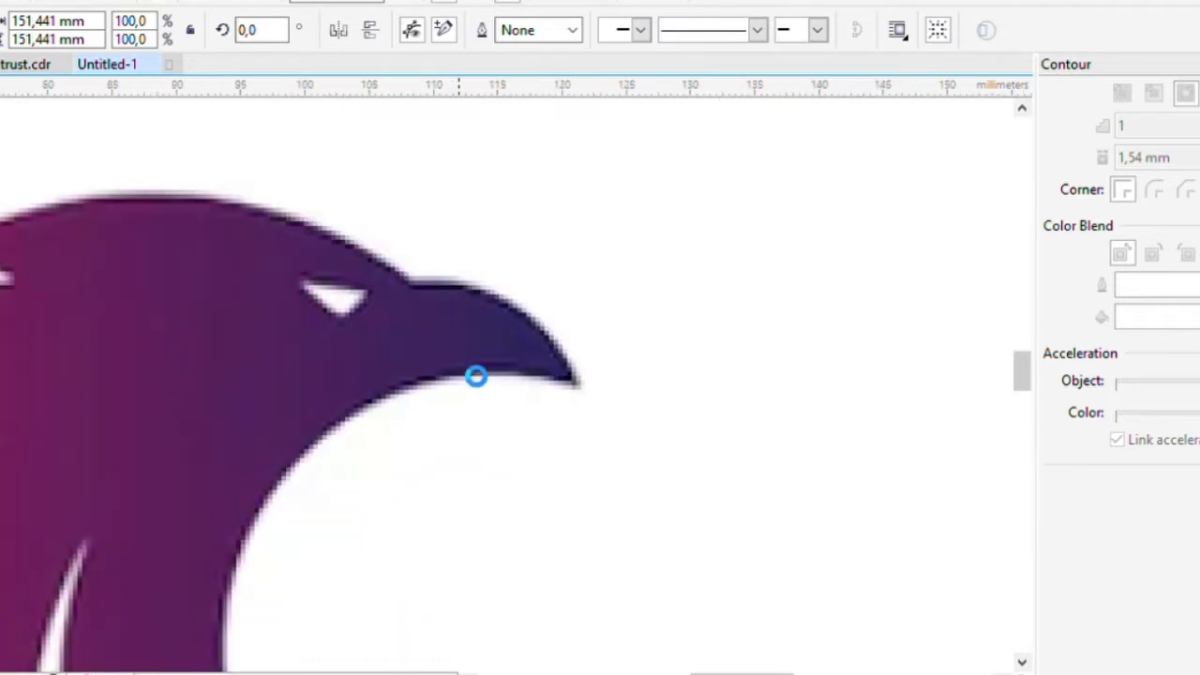
click(577, 384)
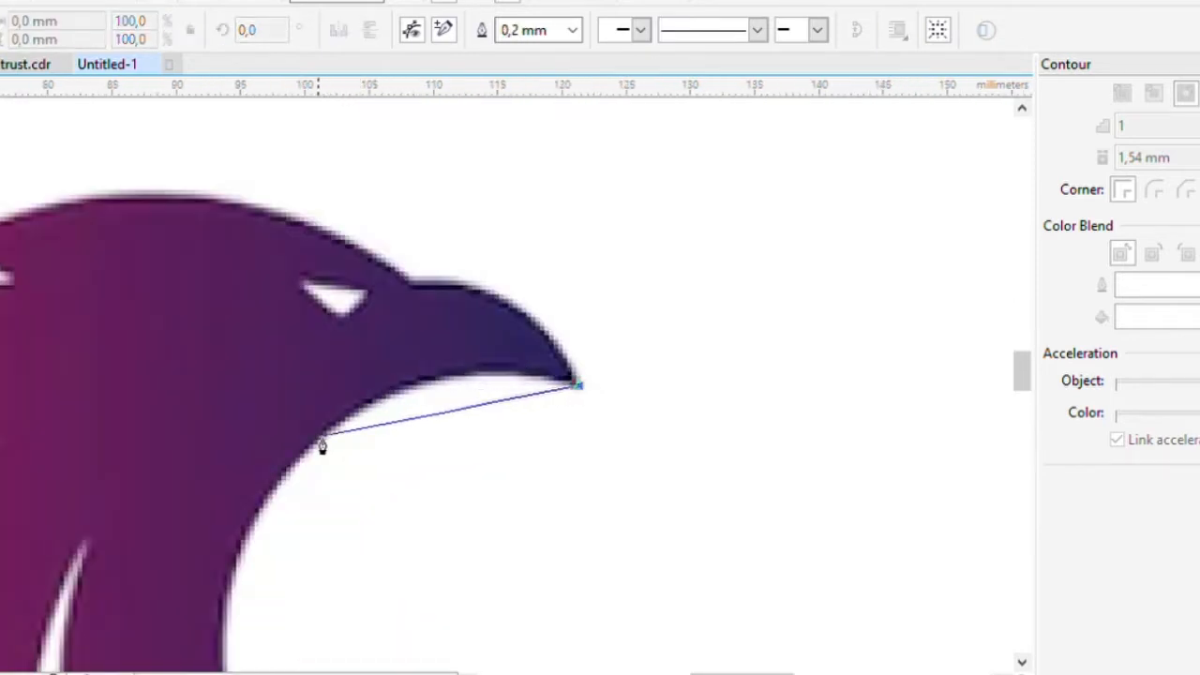
drag(318, 434, 248, 531)
scroll(219, 616, down, 4)
scroll(222, 631, up, 5)
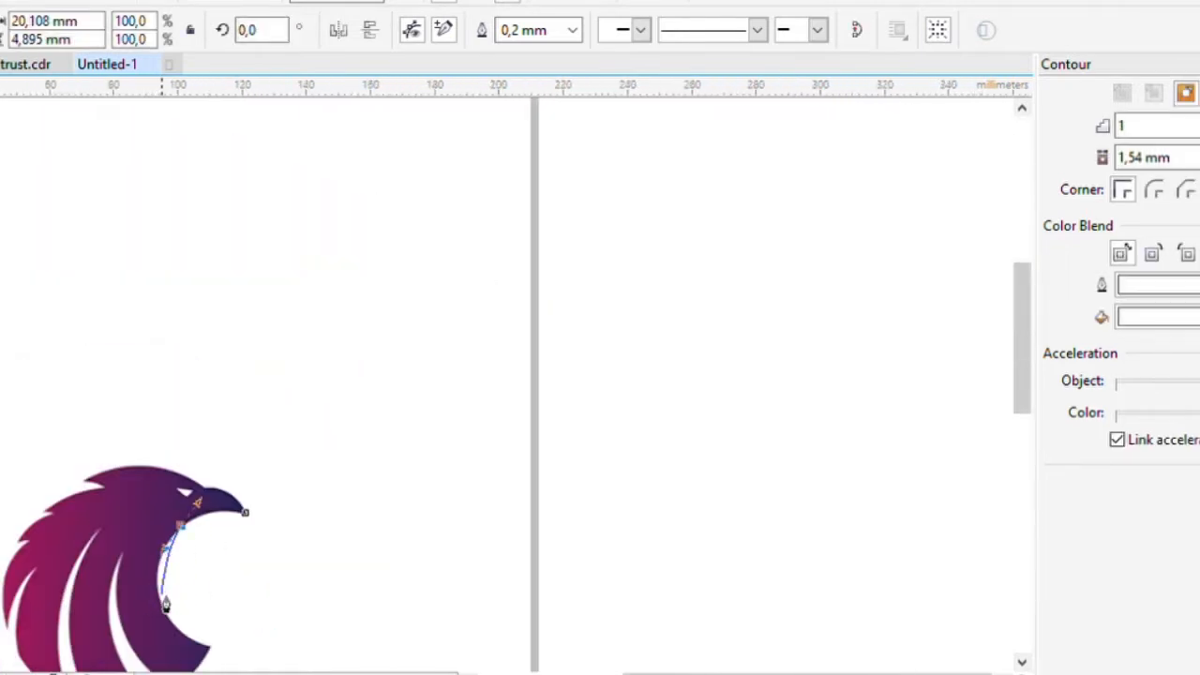
drag(161, 600, 174, 637)
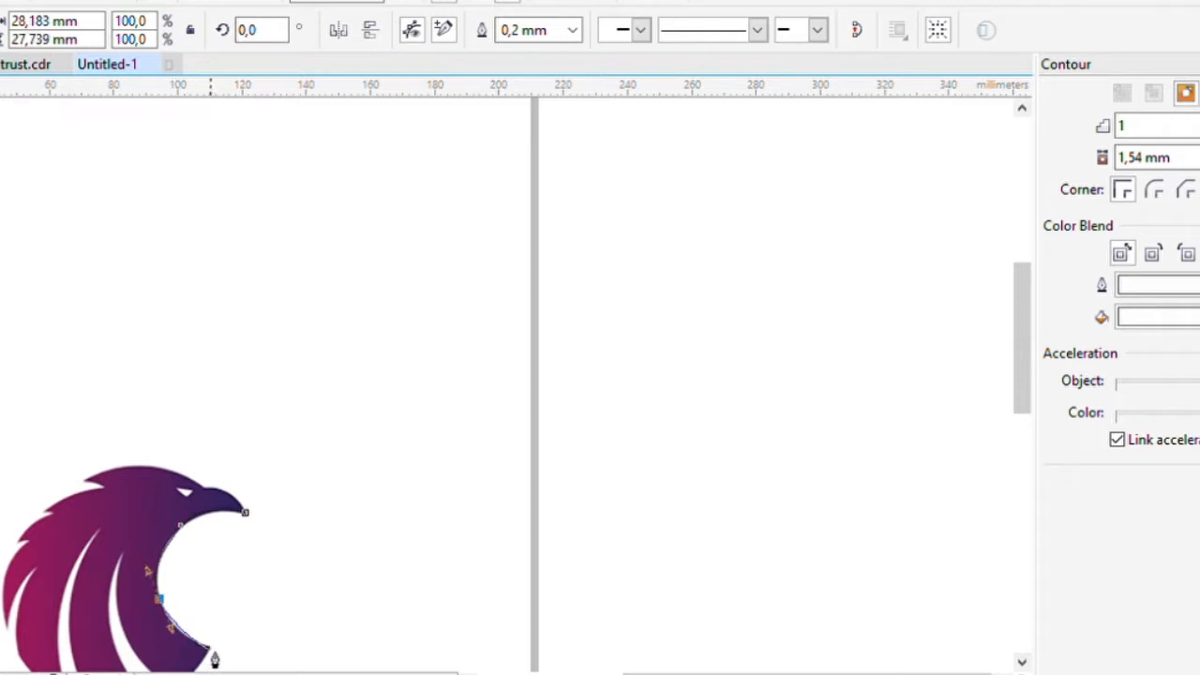
scroll(214, 654, down, 5)
scroll(195, 662, up, 5)
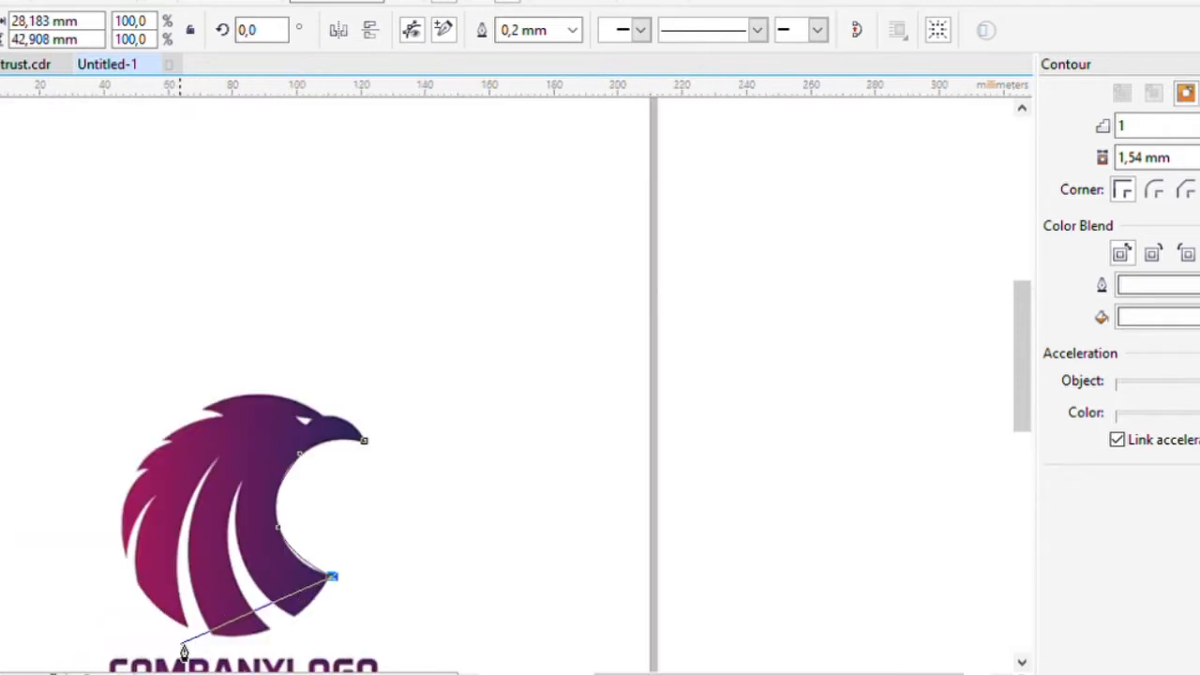
Step: Continue the outline with straight segments around the front neck feather, its slit and the bottom edge of the middle feather
scroll(262, 647, up, 2)
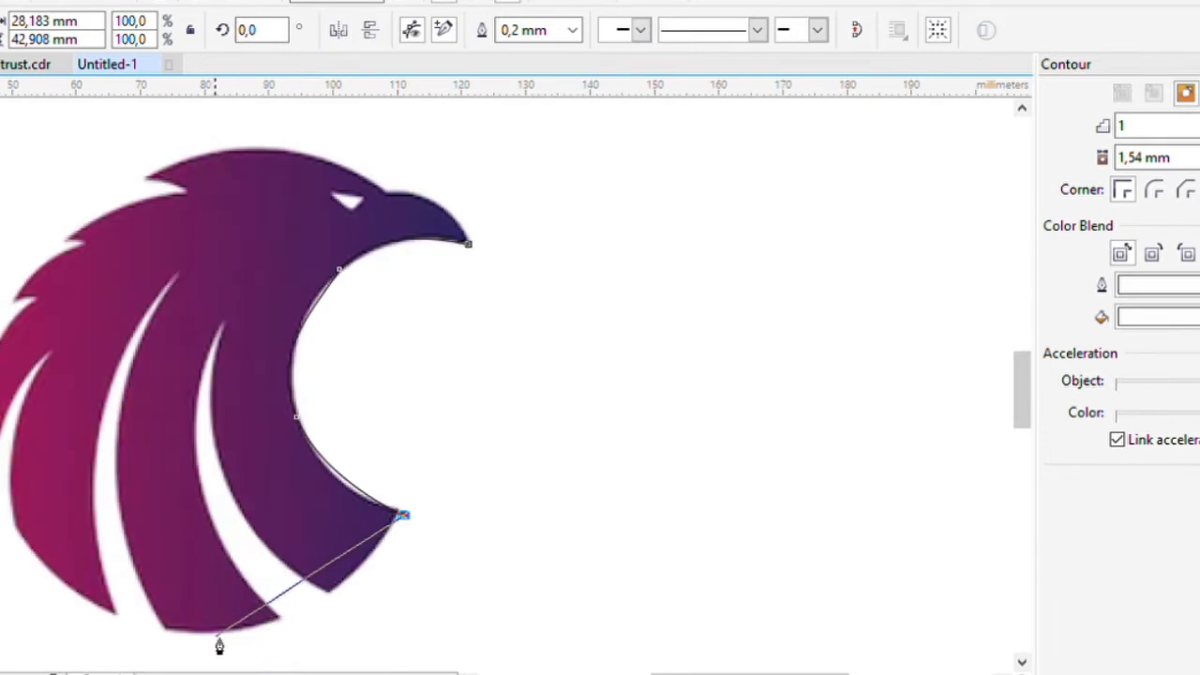
click(328, 592)
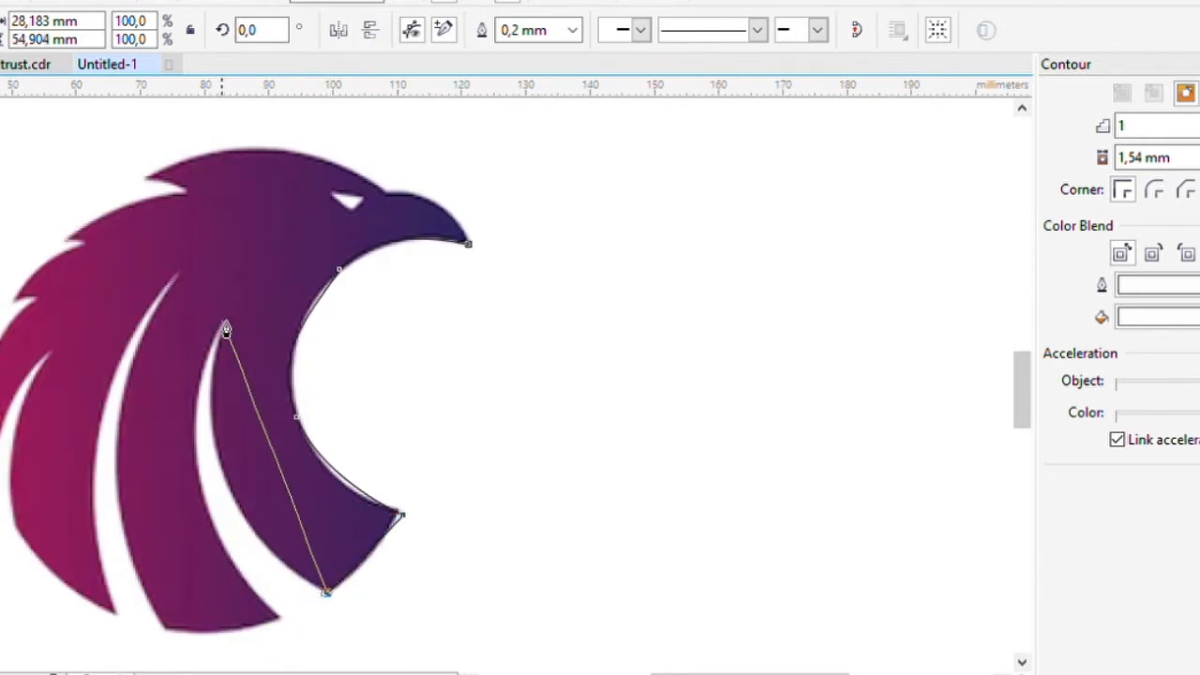
drag(221, 321, 289, 634)
click(281, 624)
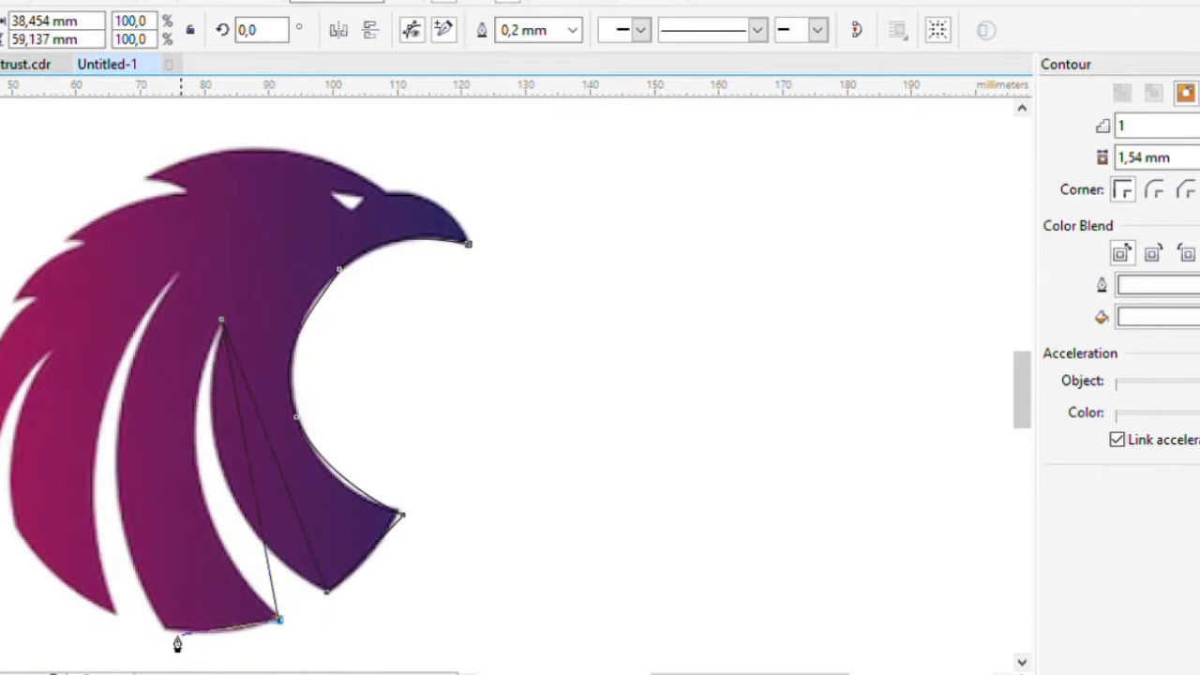
click(163, 628)
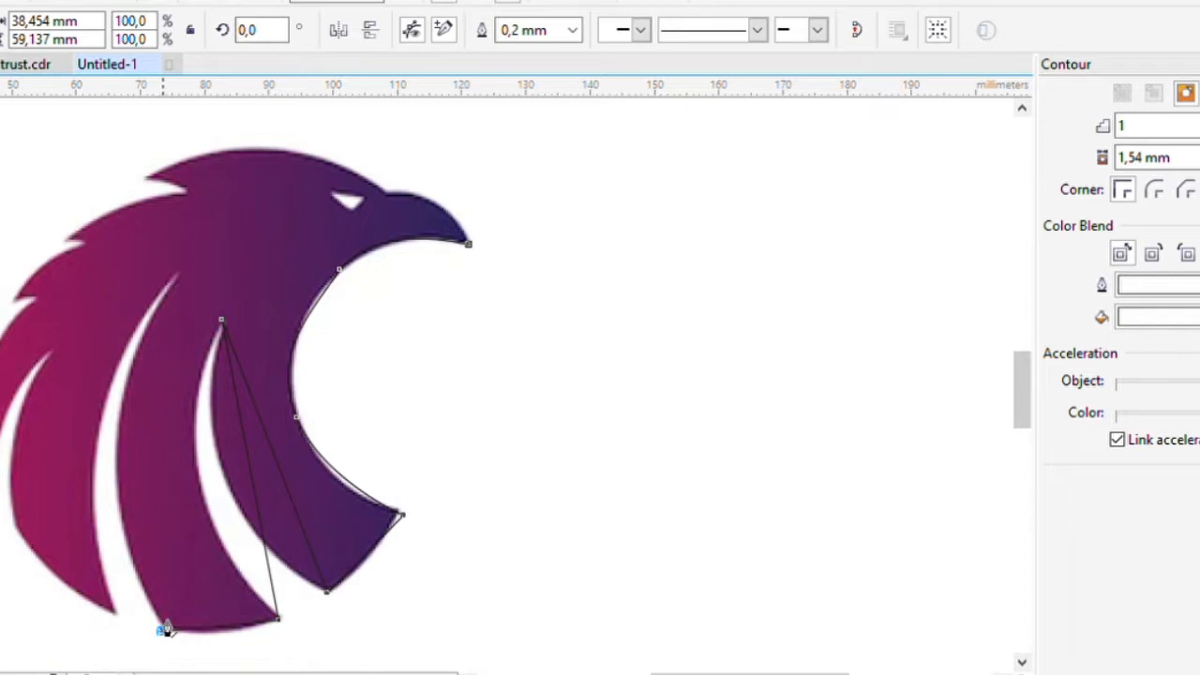
Step: Extend the outline with straight segments through the next two feather slits and around the rear feather to the outermost feather tip
click(174, 279)
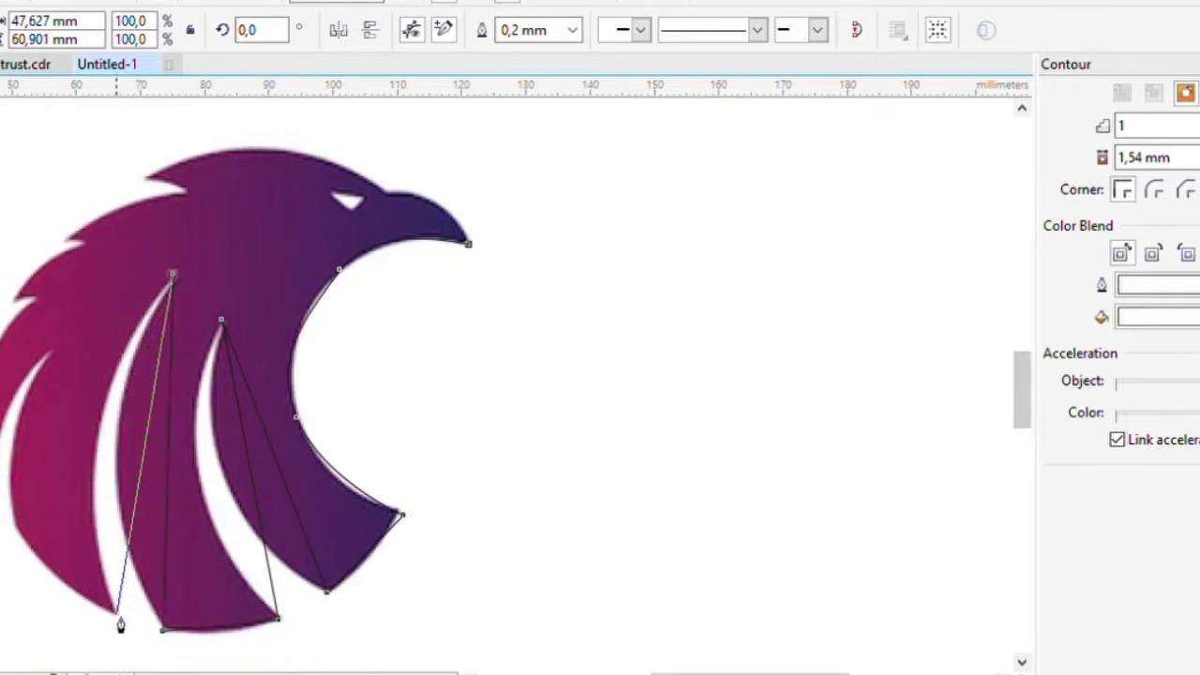
click(113, 615)
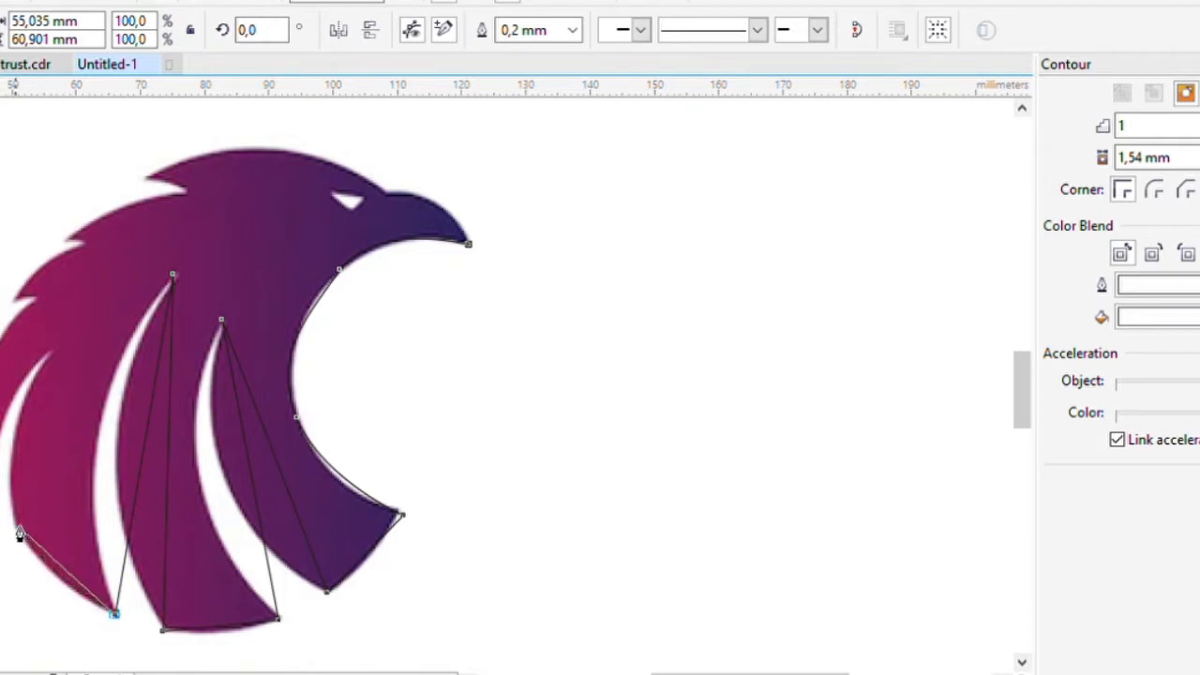
click(16, 525)
click(49, 350)
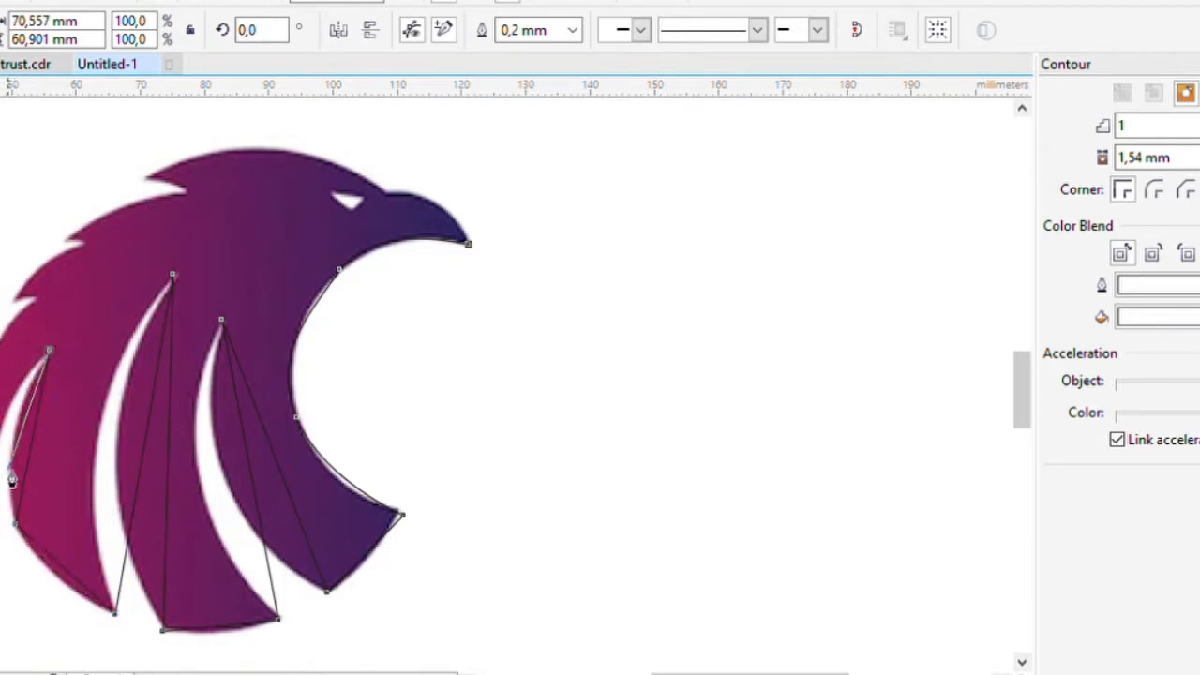
click(0, 482)
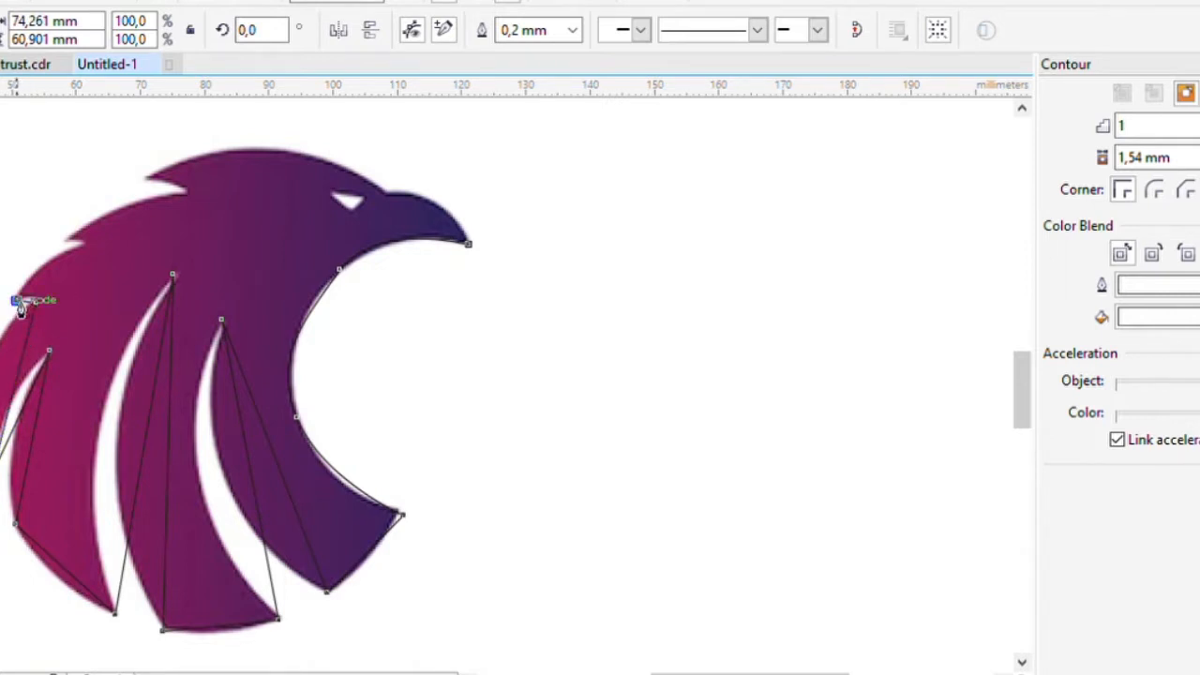
Step: Trace the tufts on the back of the head, curve over the crown and close the roughly 74 × 75 mm outline at the beak tip
drag(17, 302, 91, 251)
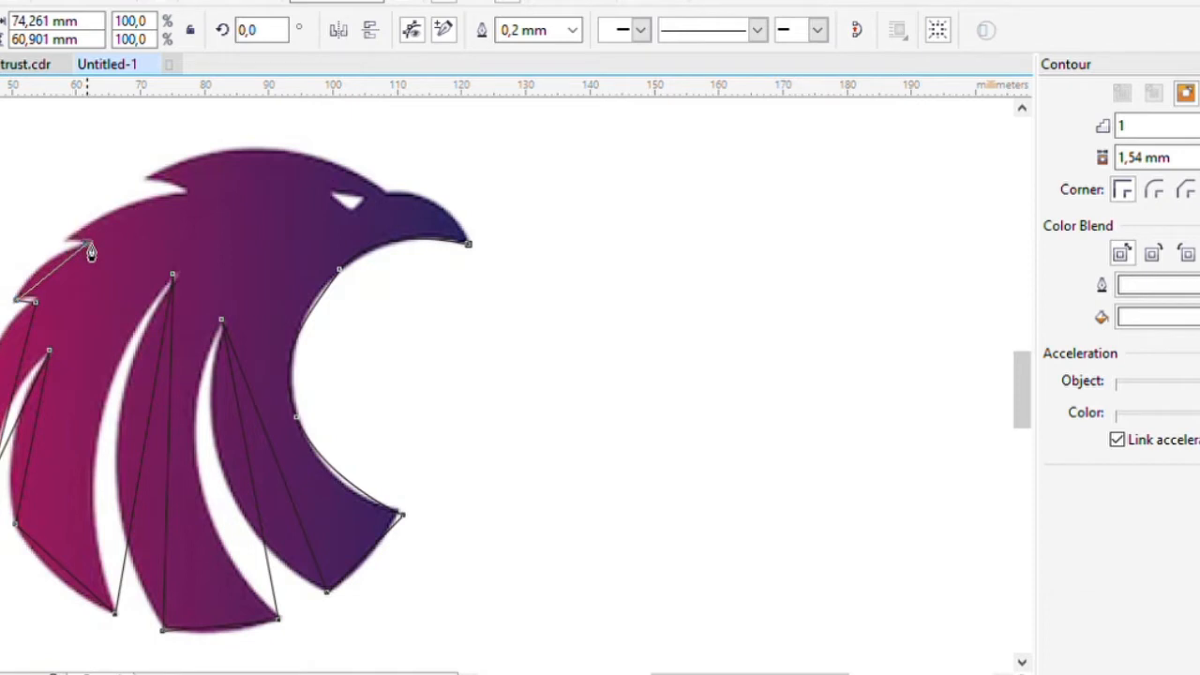
scroll(91, 251, up, 2)
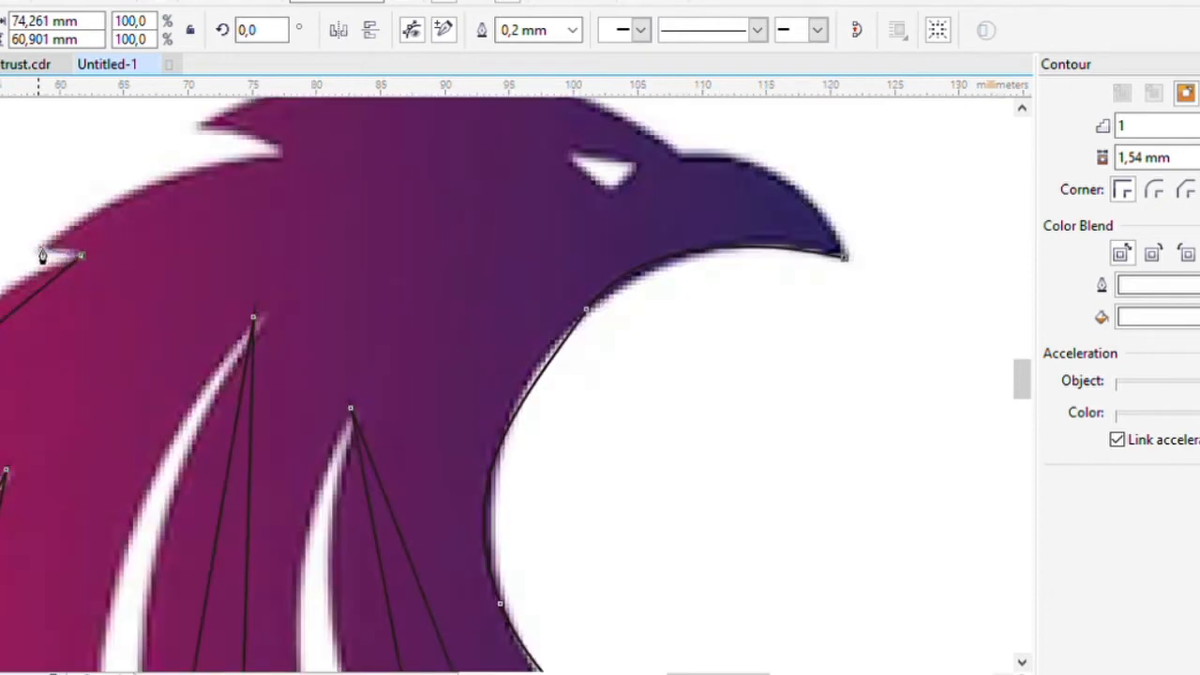
click(39, 249)
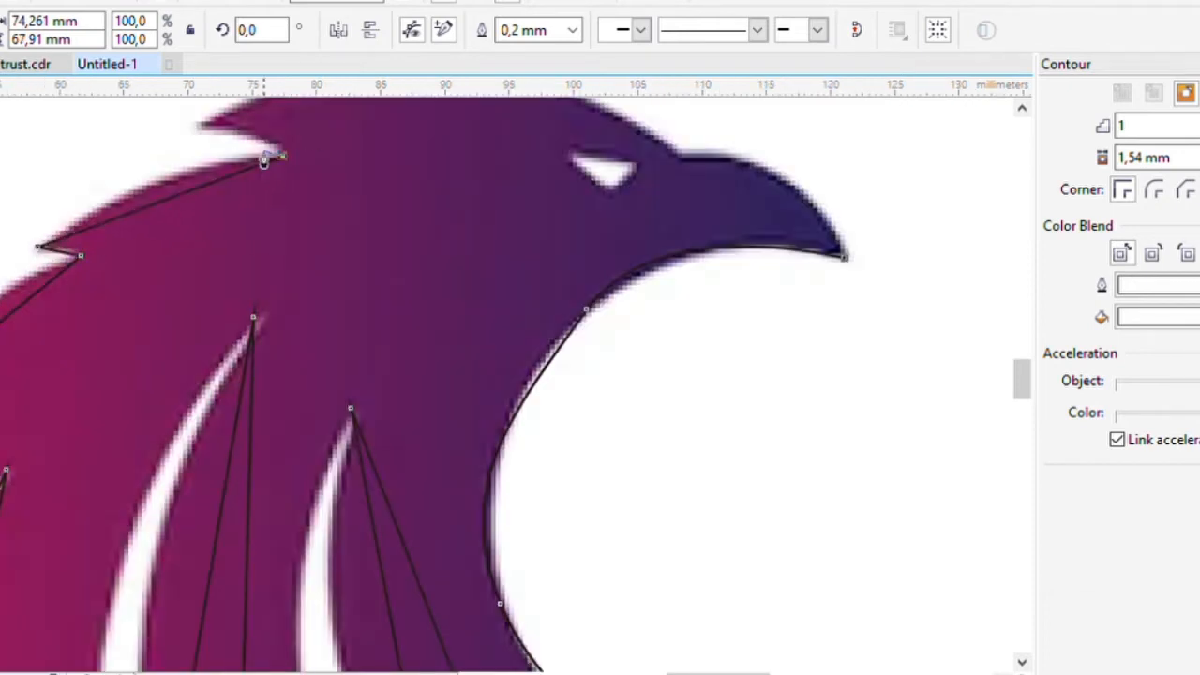
scroll(213, 136, down, 3)
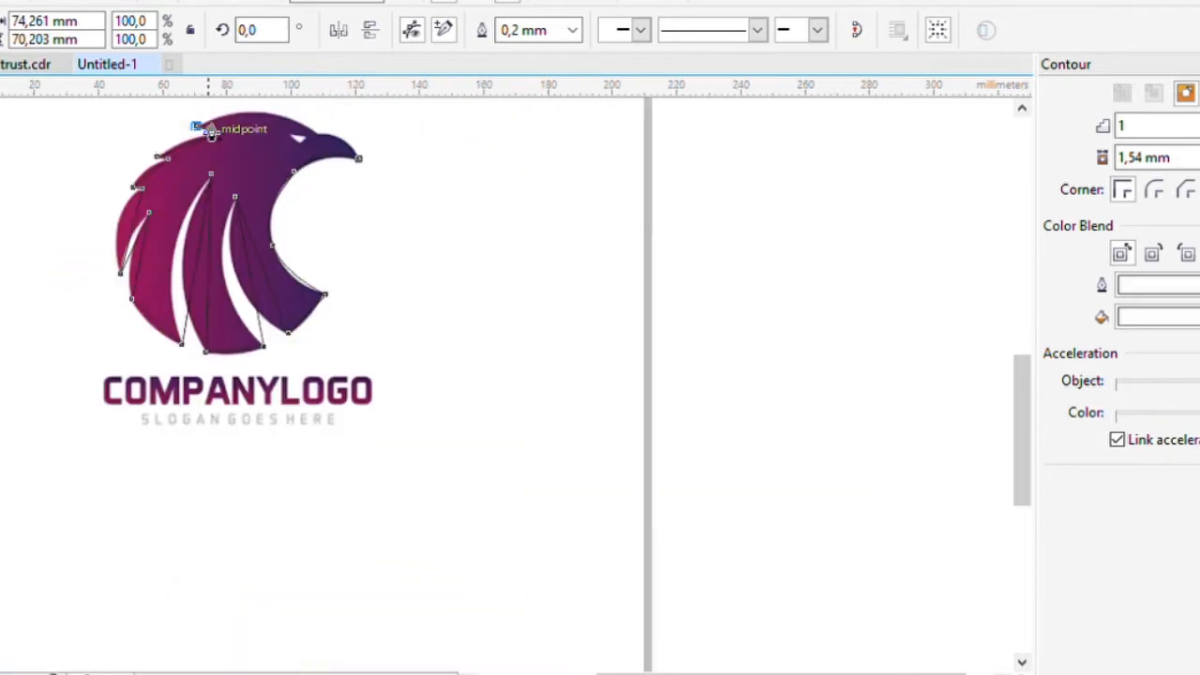
scroll(212, 132, up, 3)
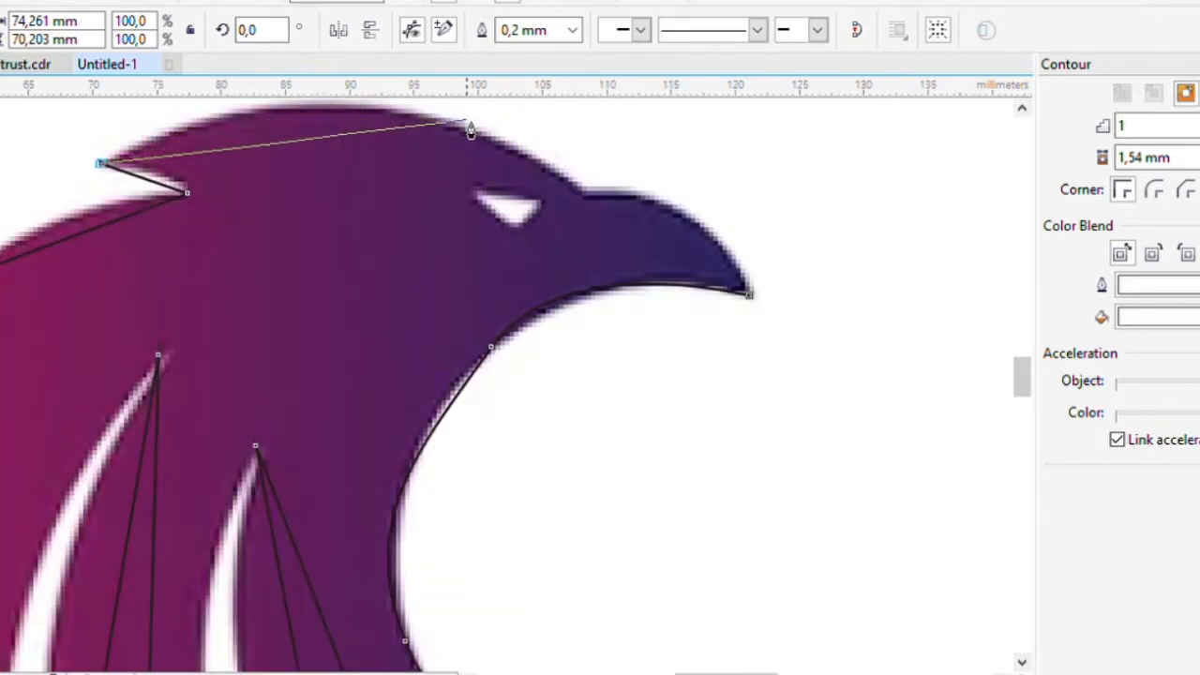
drag(470, 128, 662, 210)
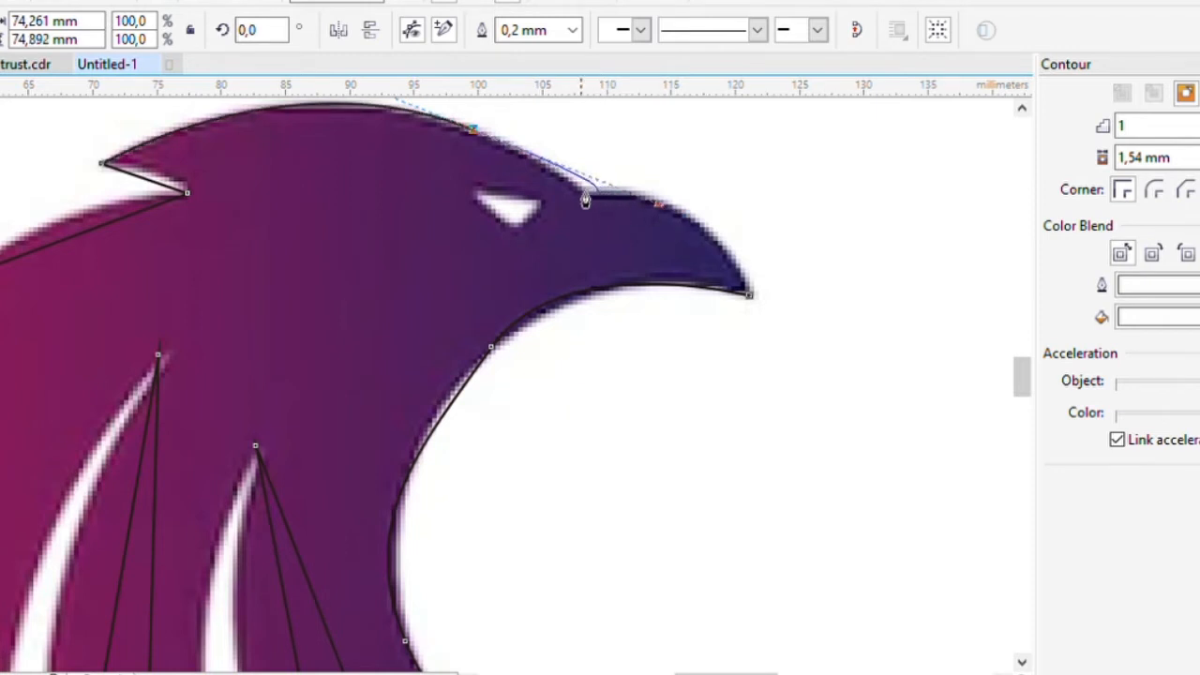
click(751, 295)
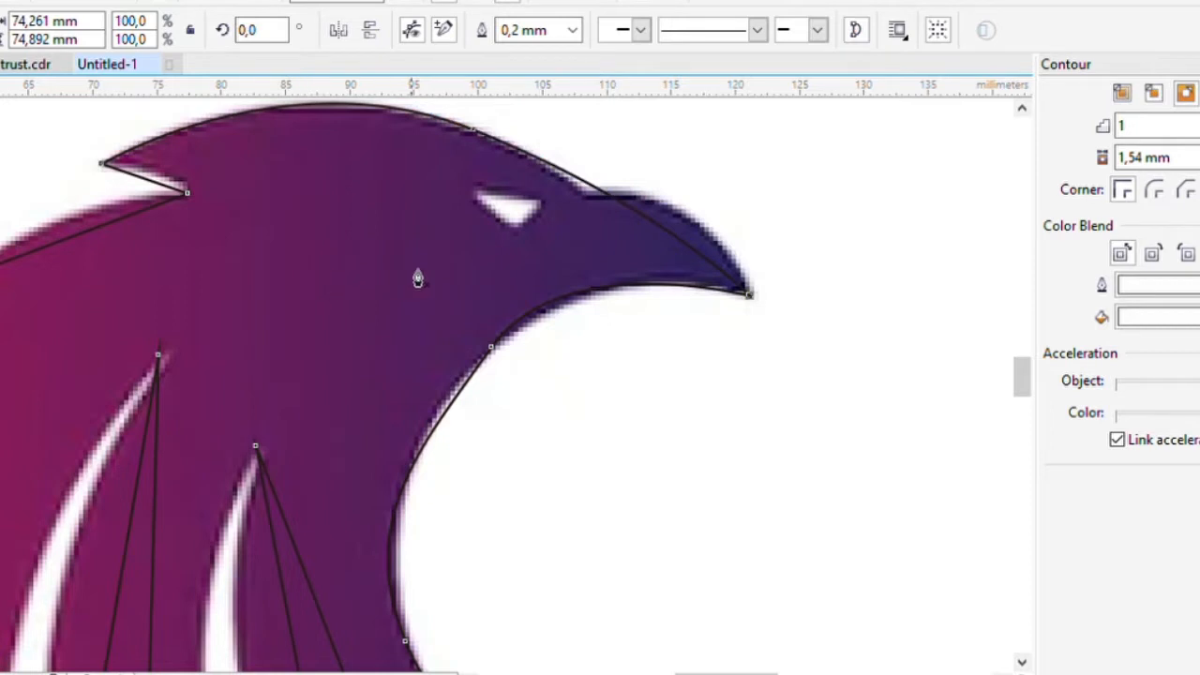
Step: Trace the eagle's eye as a closed triangle about 5.2 mm wide and 2.5 mm high
click(474, 199)
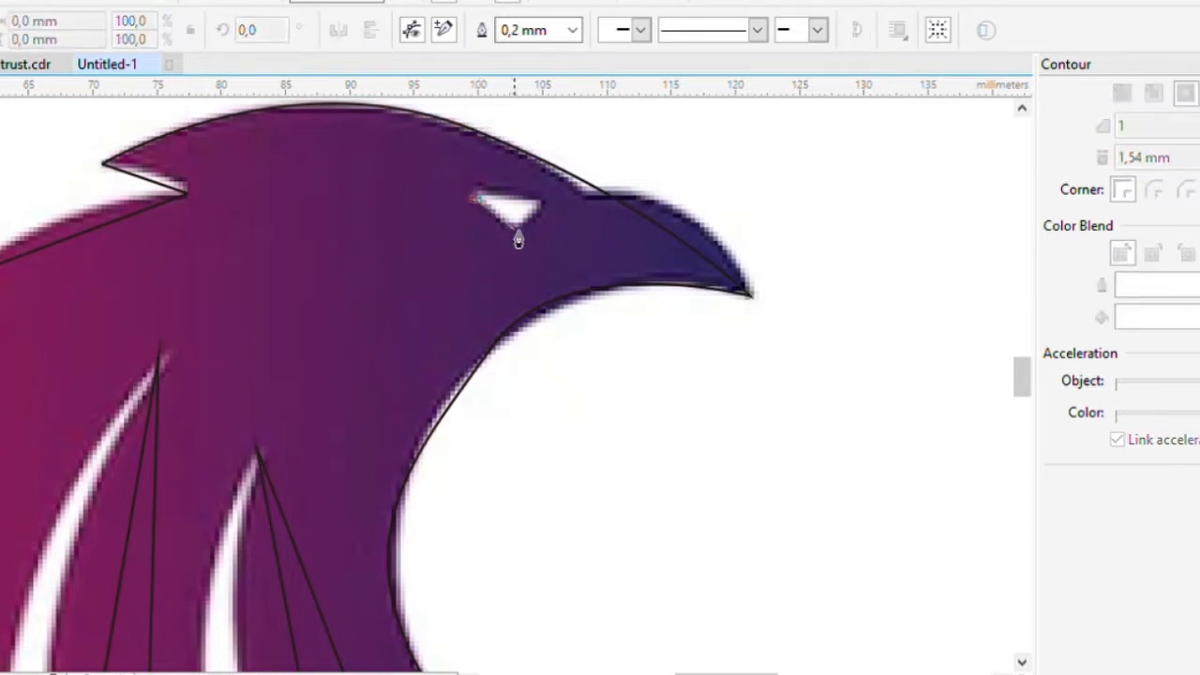
click(518, 229)
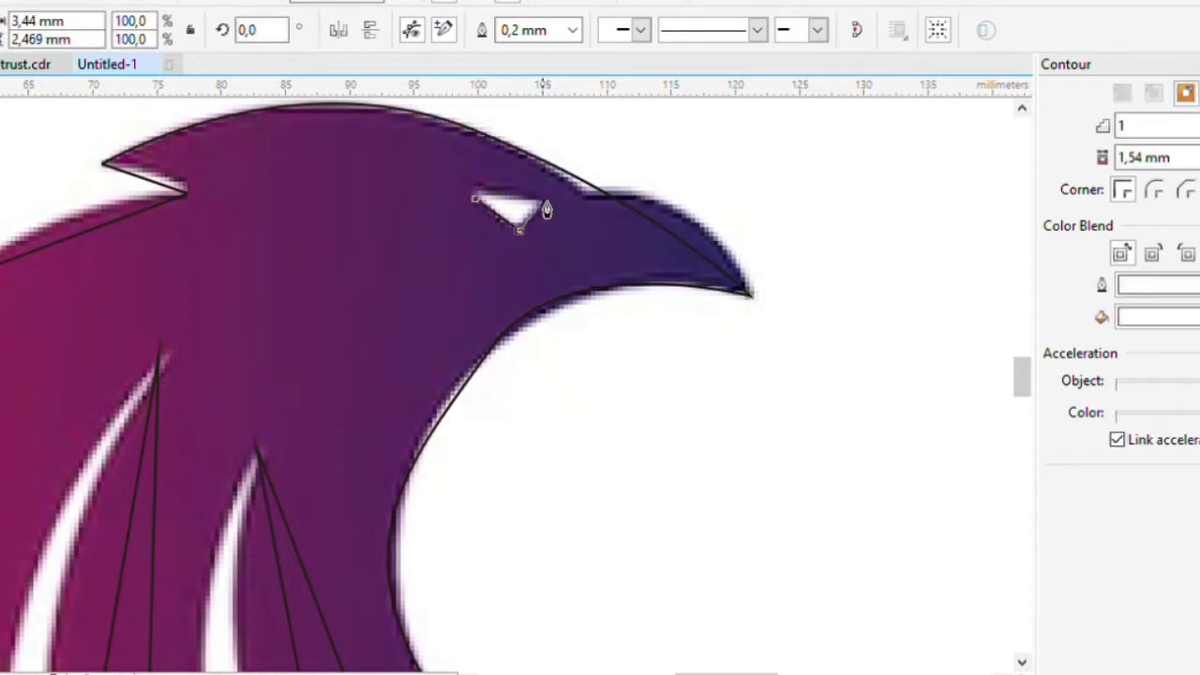
click(542, 199)
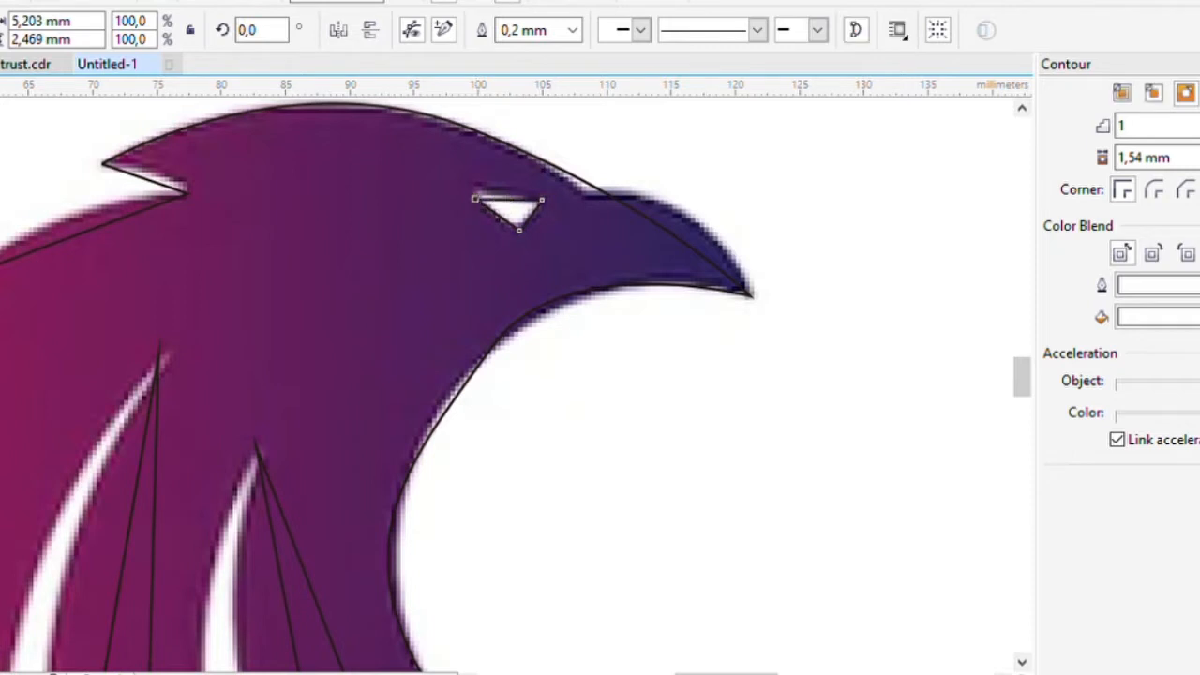
Step: Select all nodes of the eagle outline, make them cusp nodes and convert the segments to curves
key(F10)
scroll(412, 266, down, 2)
drag(545, 205, 184, 491)
click(309, 379)
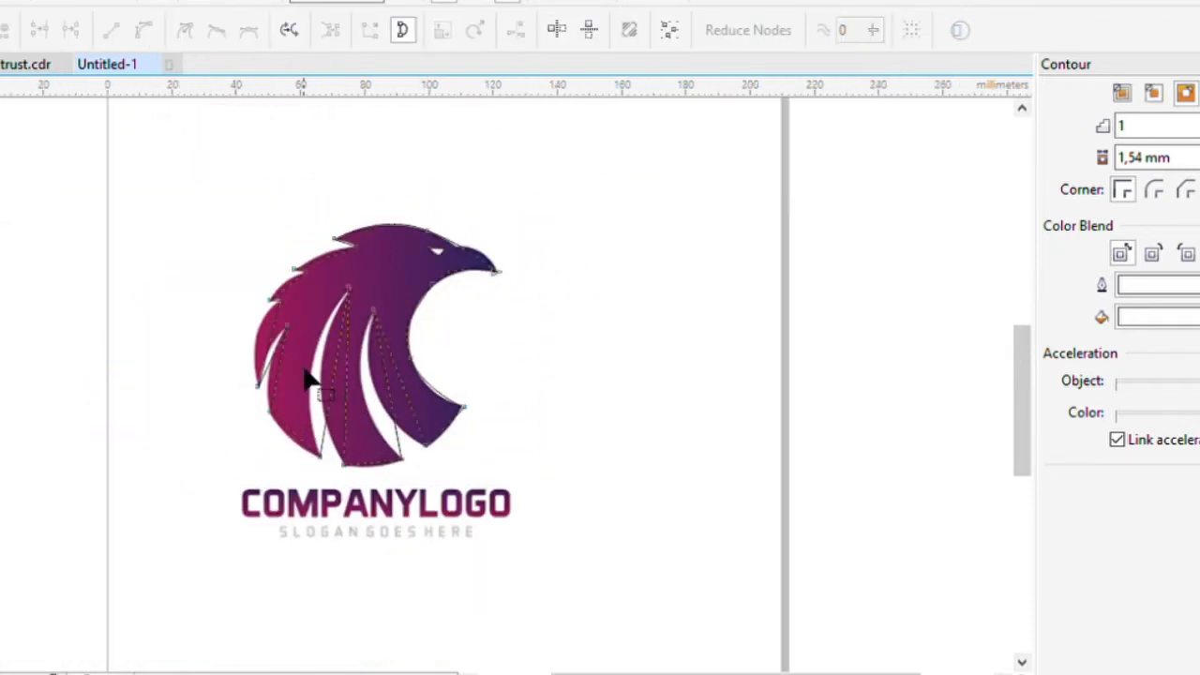
drag(202, 170, 539, 475)
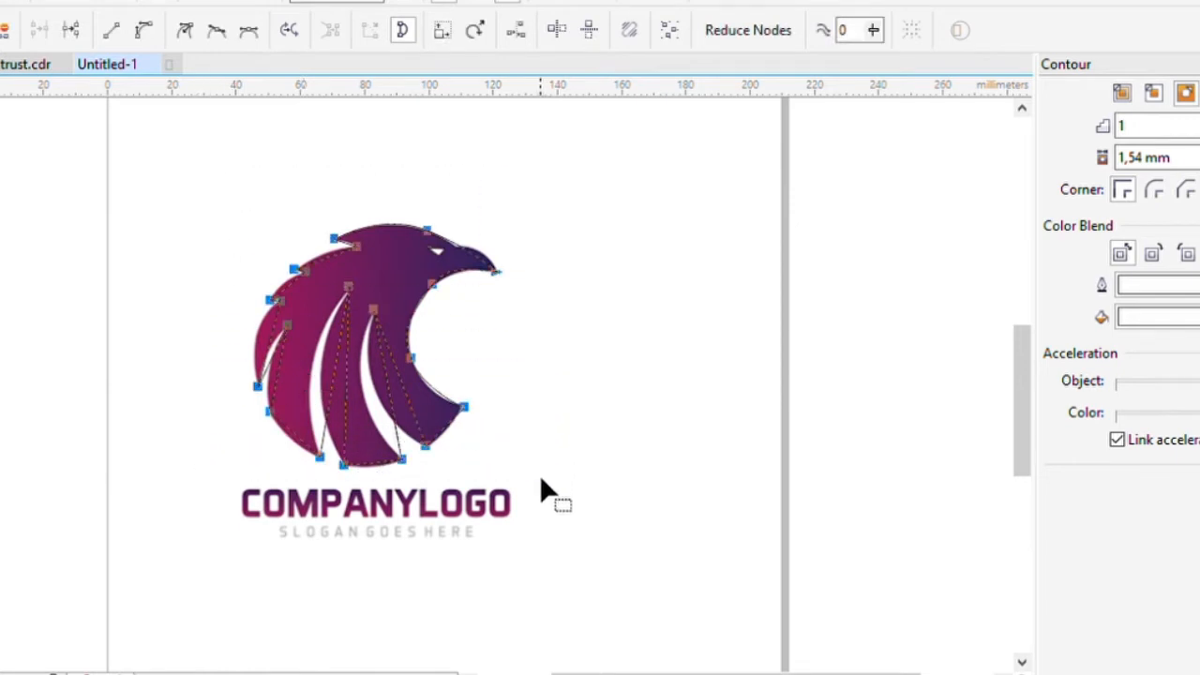
click(186, 31)
click(142, 33)
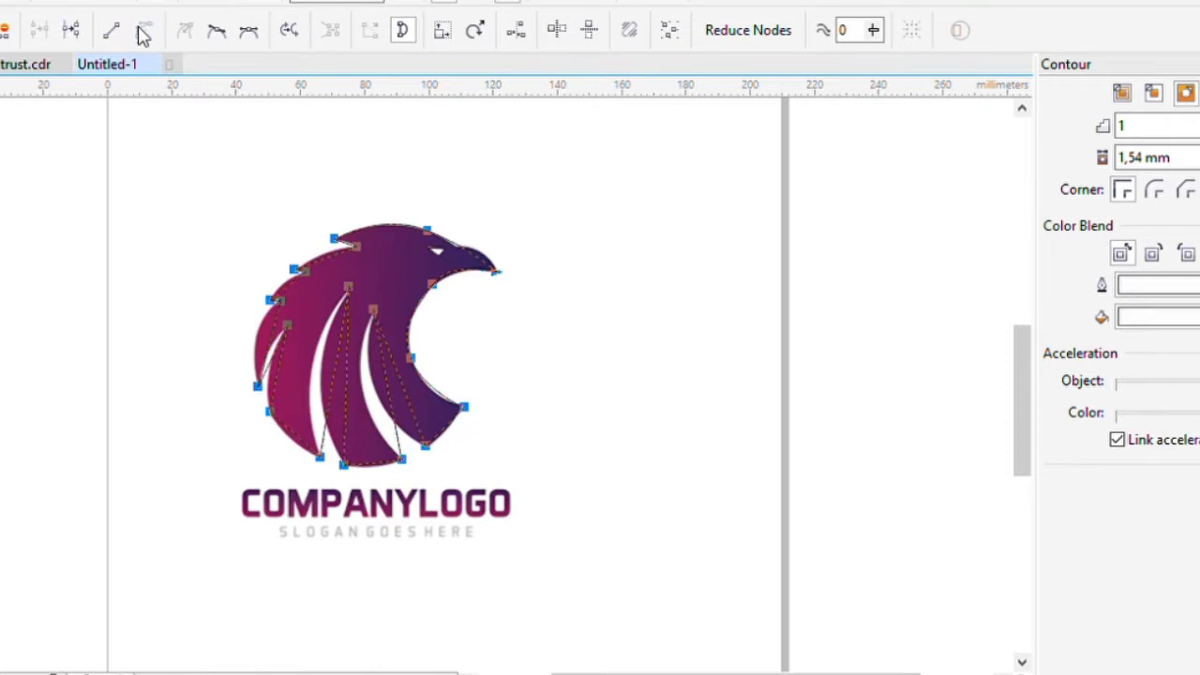
Step: Add a node to the upper outline and move it to the notch where the forehead meets the beak
scroll(405, 240, up, 3)
click(573, 221)
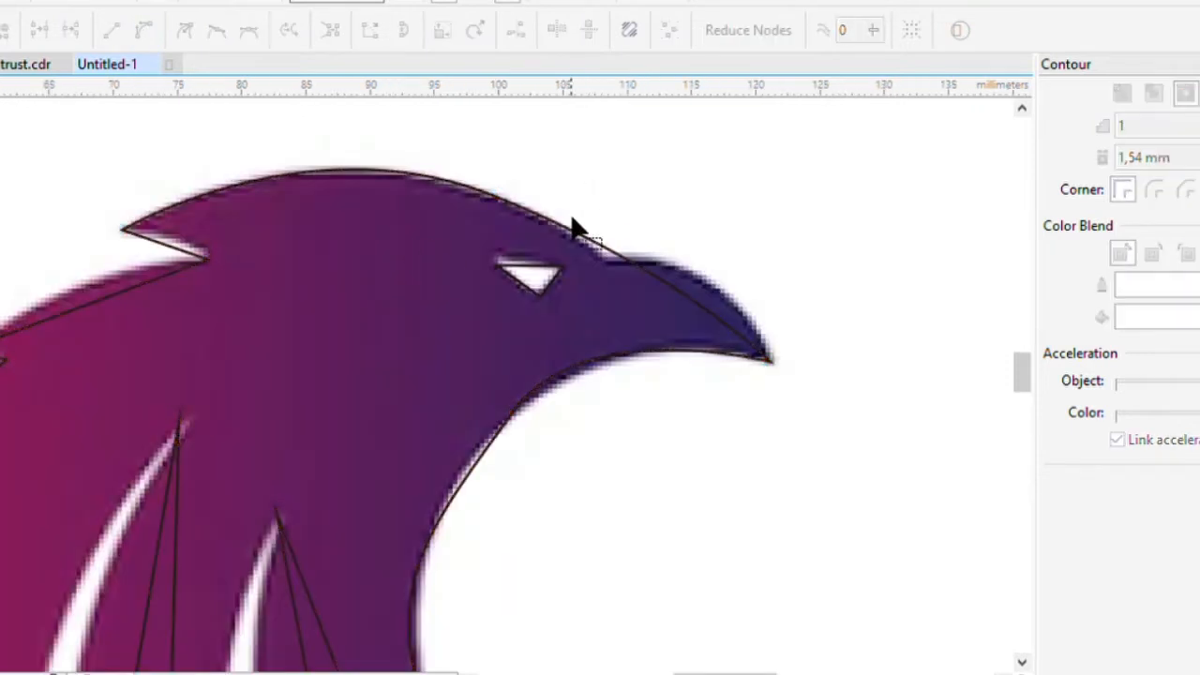
click(608, 265)
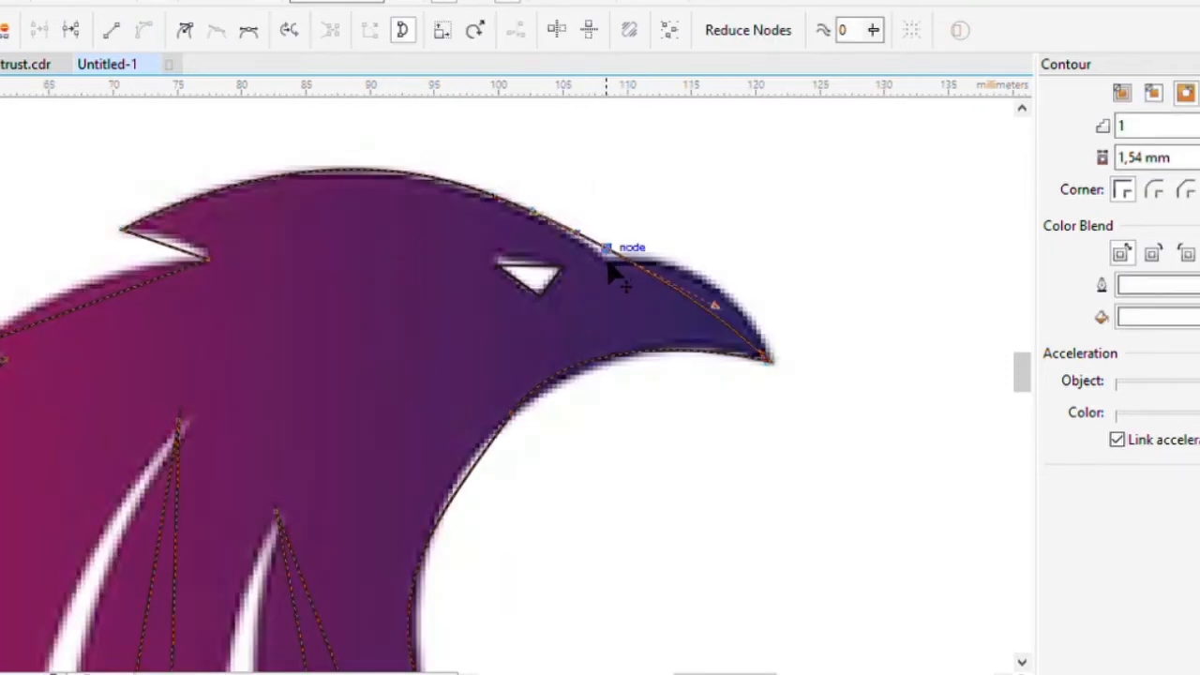
drag(606, 260, 603, 261)
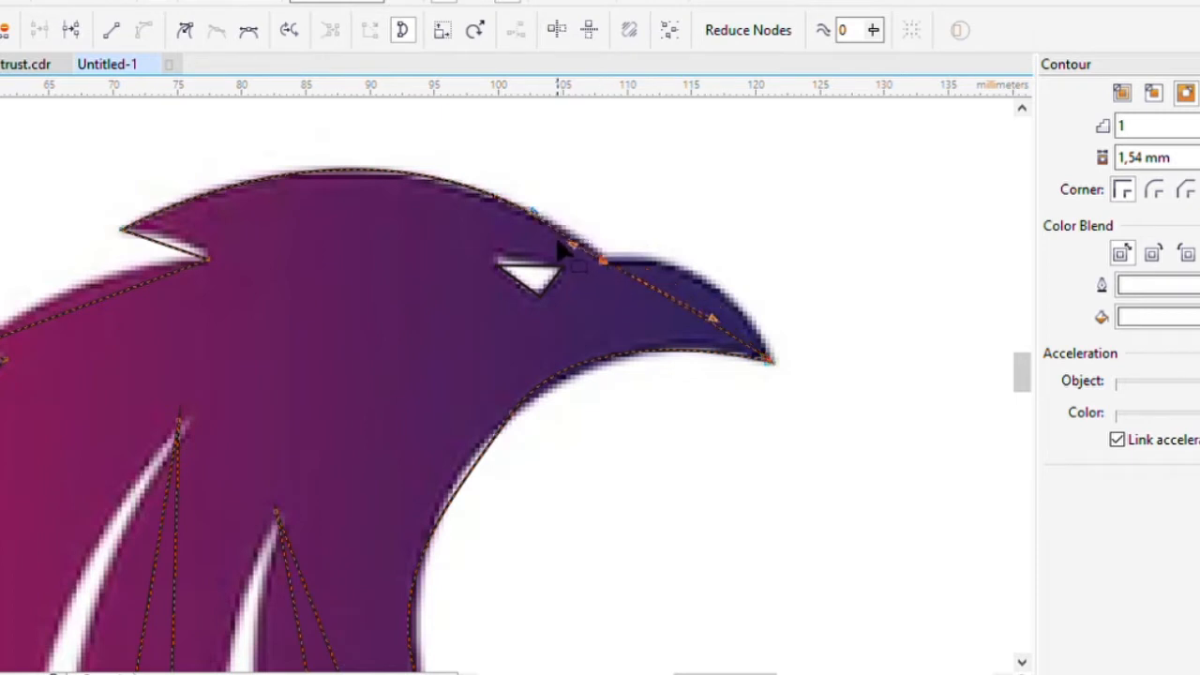
Step: Delete the extra node on the crown and bend the remaining segment to follow the top of the head
drag(521, 153, 352, 226)
key(Delete)
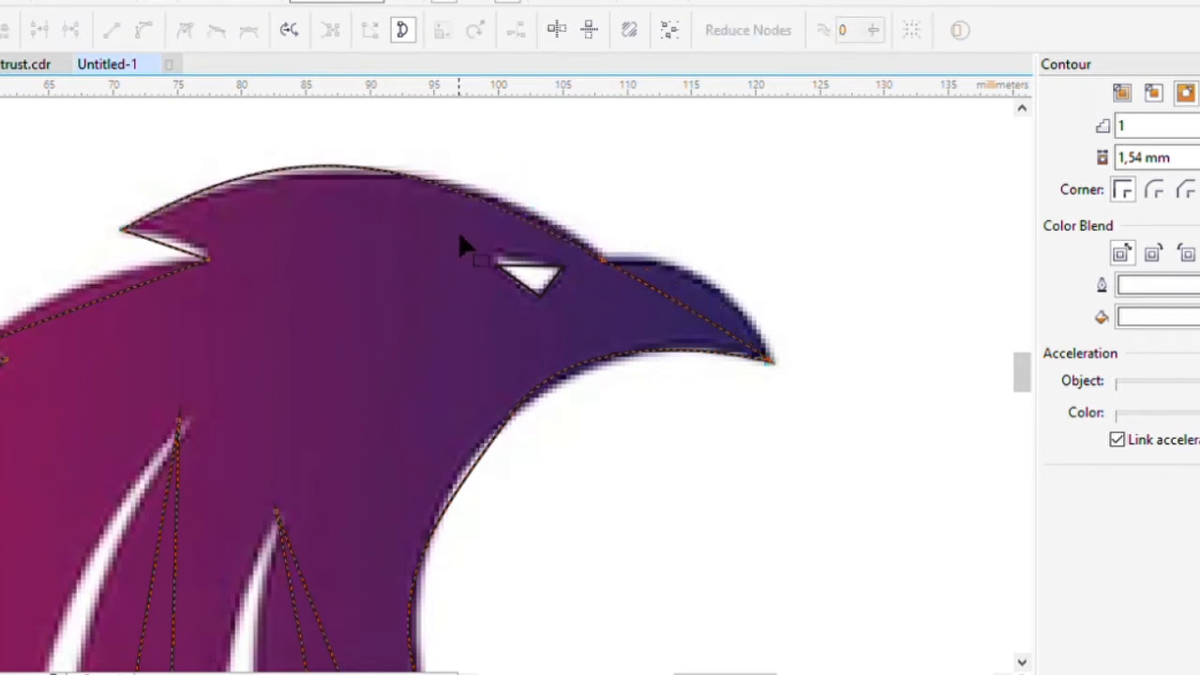
click(398, 174)
drag(89, 199, 184, 241)
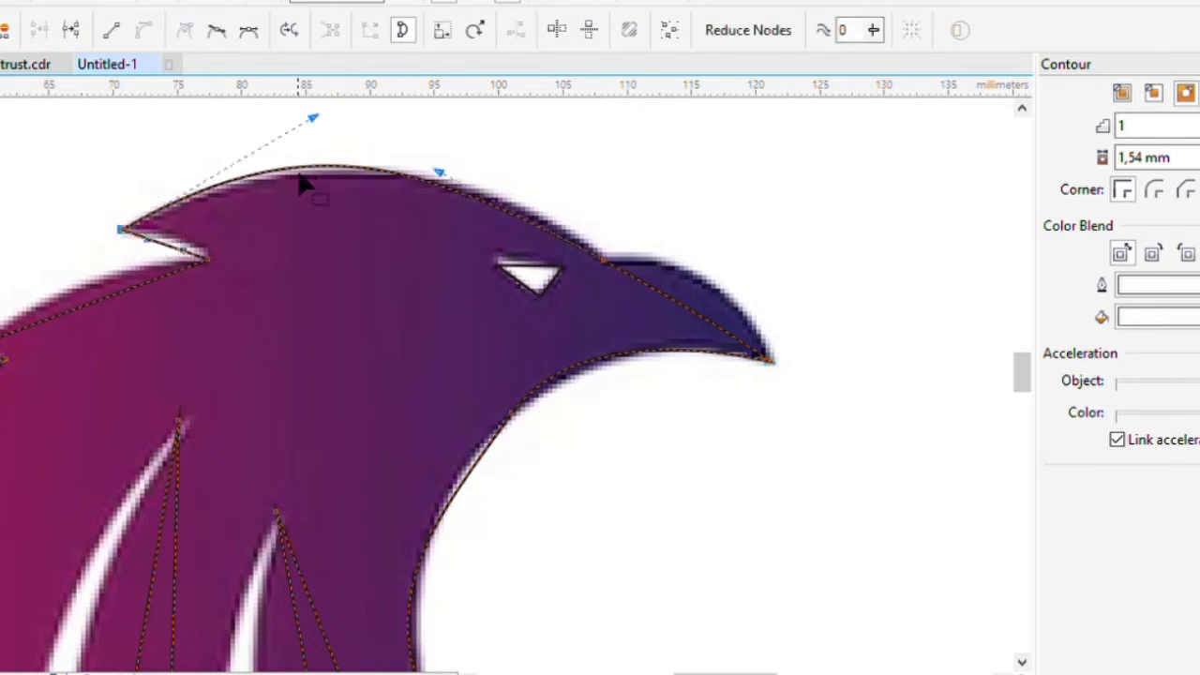
click(350, 180)
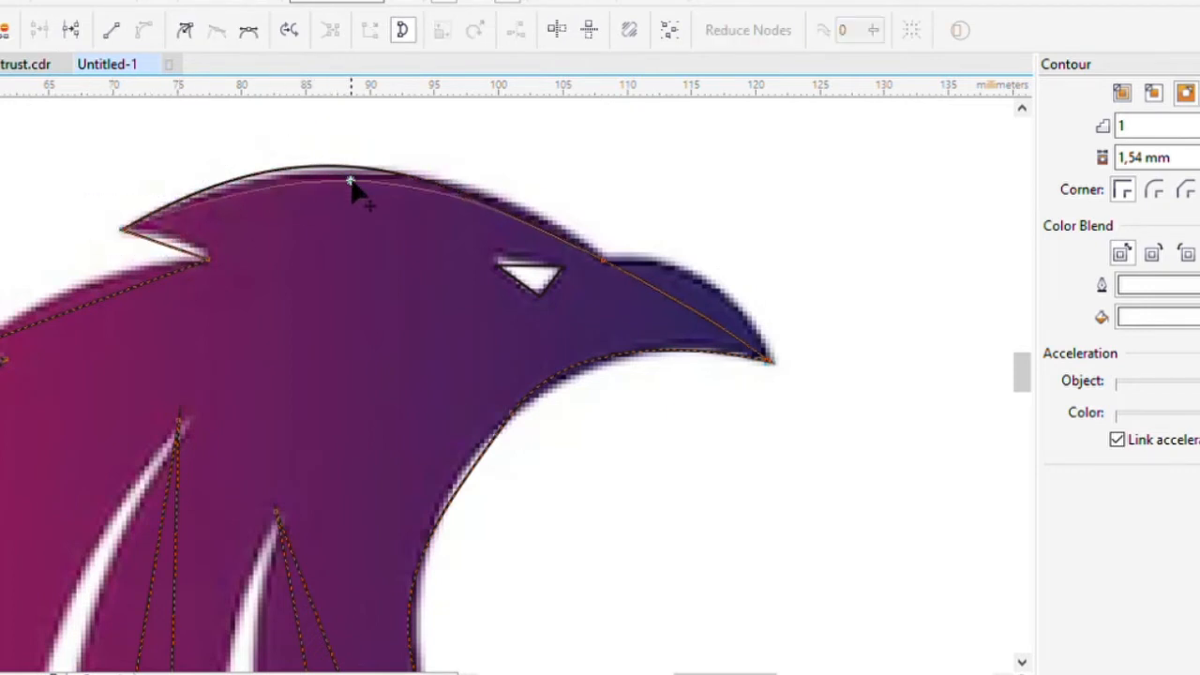
drag(351, 181, 352, 182)
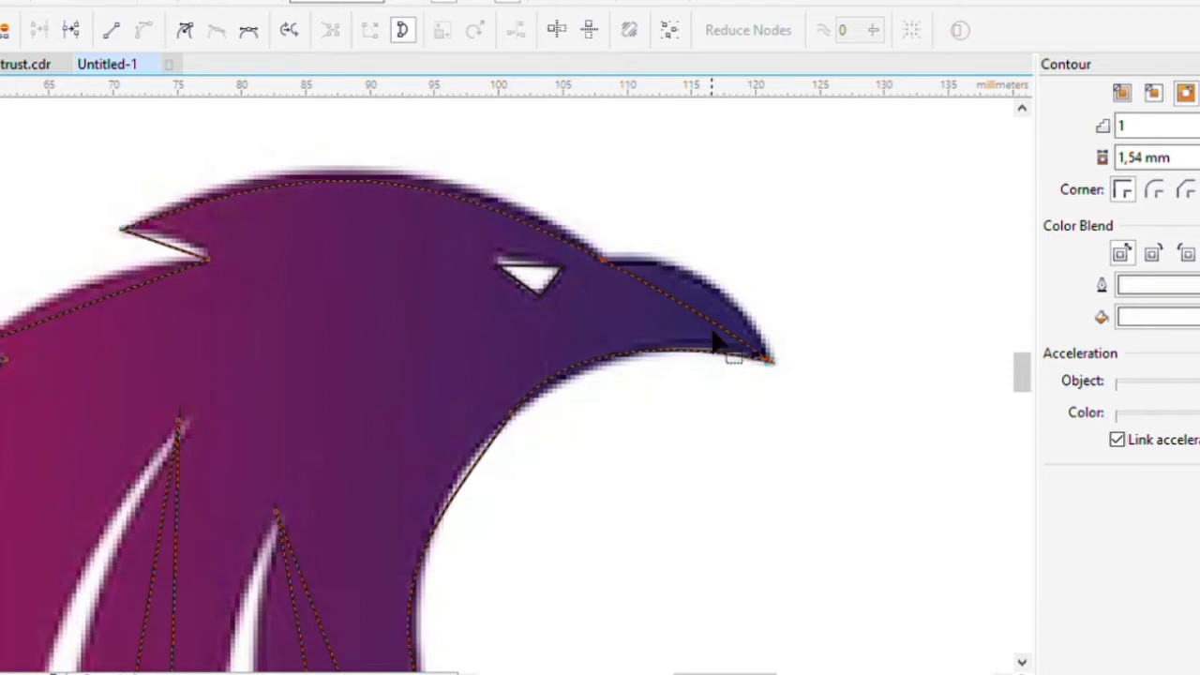
Step: Make the node at the forehead-beak notch a cusp and bend the beak's upper segment to follow its outline
drag(712, 324, 743, 298)
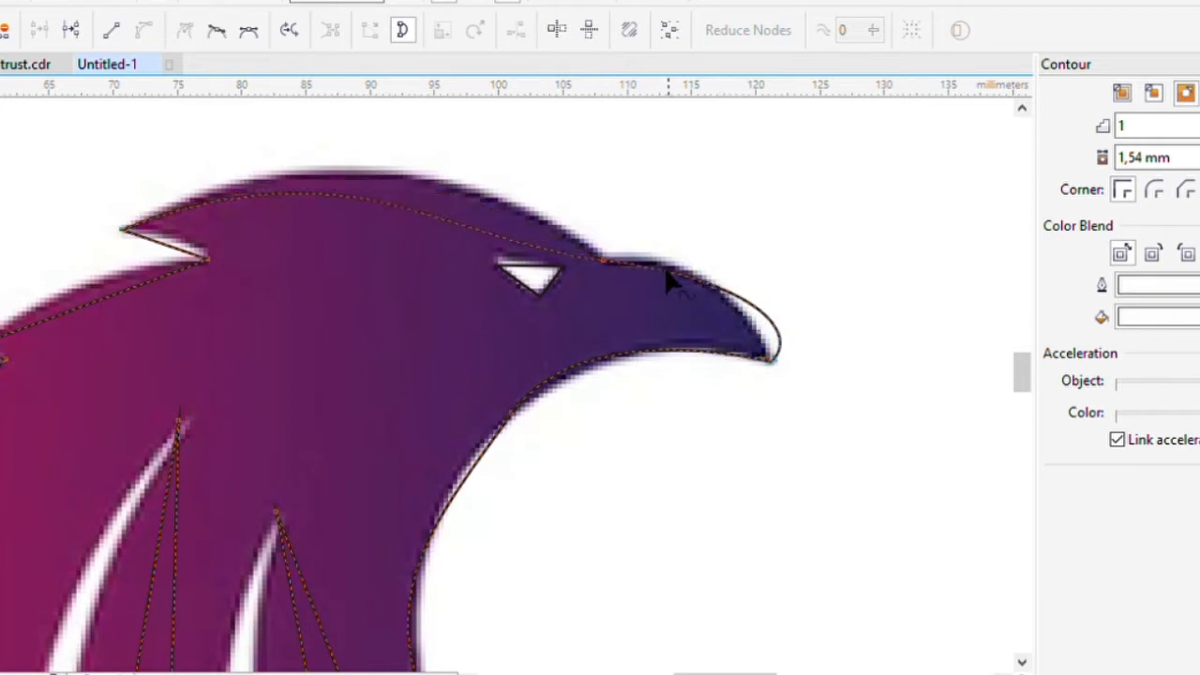
key(ctrl+z)
click(603, 259)
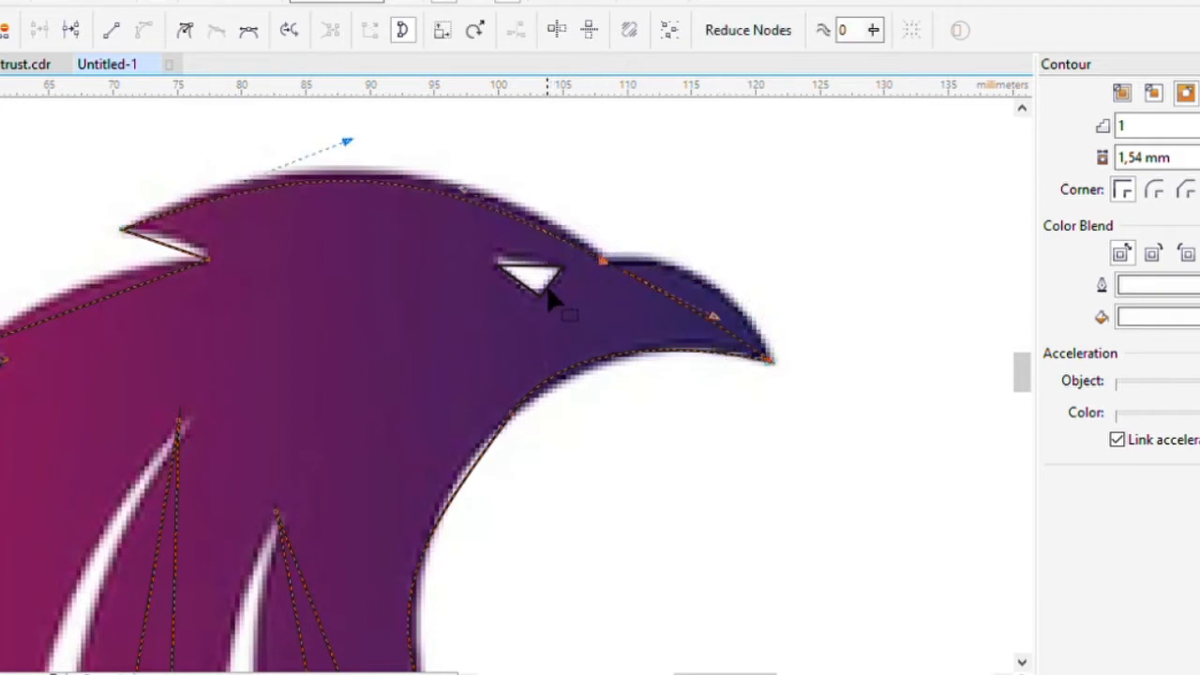
click(187, 30)
drag(710, 323, 702, 276)
scroll(557, 424, down, 2)
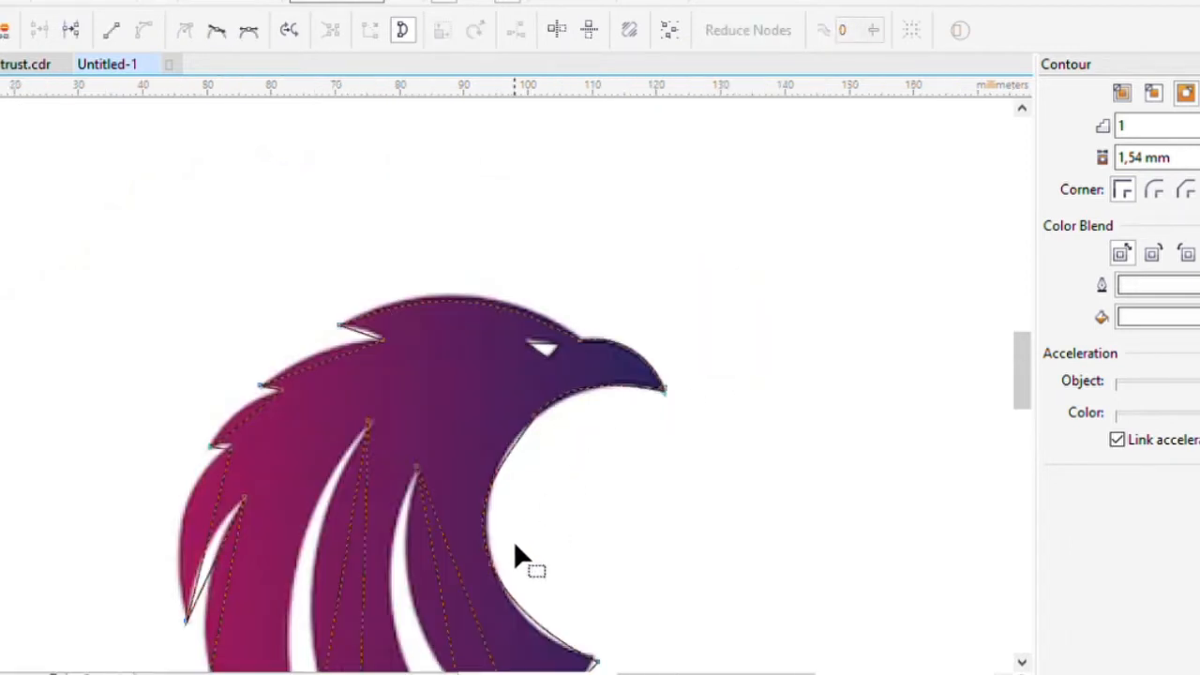
Step: Move the node at the neck's lower front tip onto the bitmap corner and adjust its handle so the throat curve follows the edge
scroll(516, 552, up, 2)
click(626, 366)
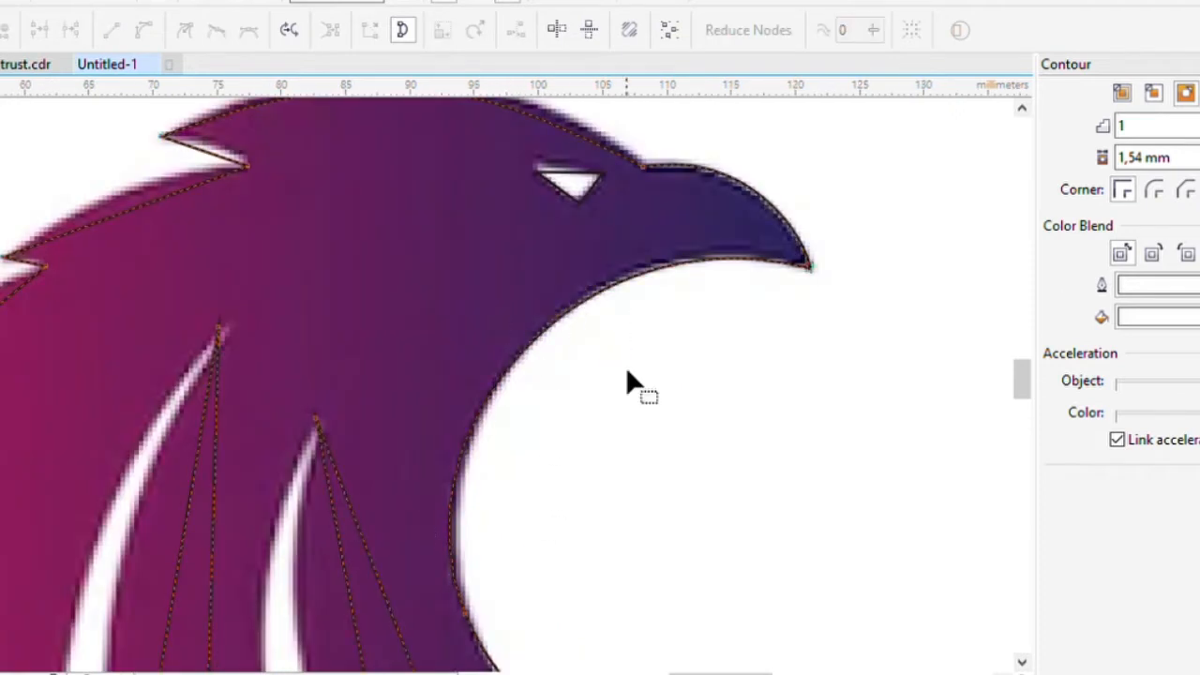
scroll(619, 366, down, 1)
scroll(618, 581, up, 1)
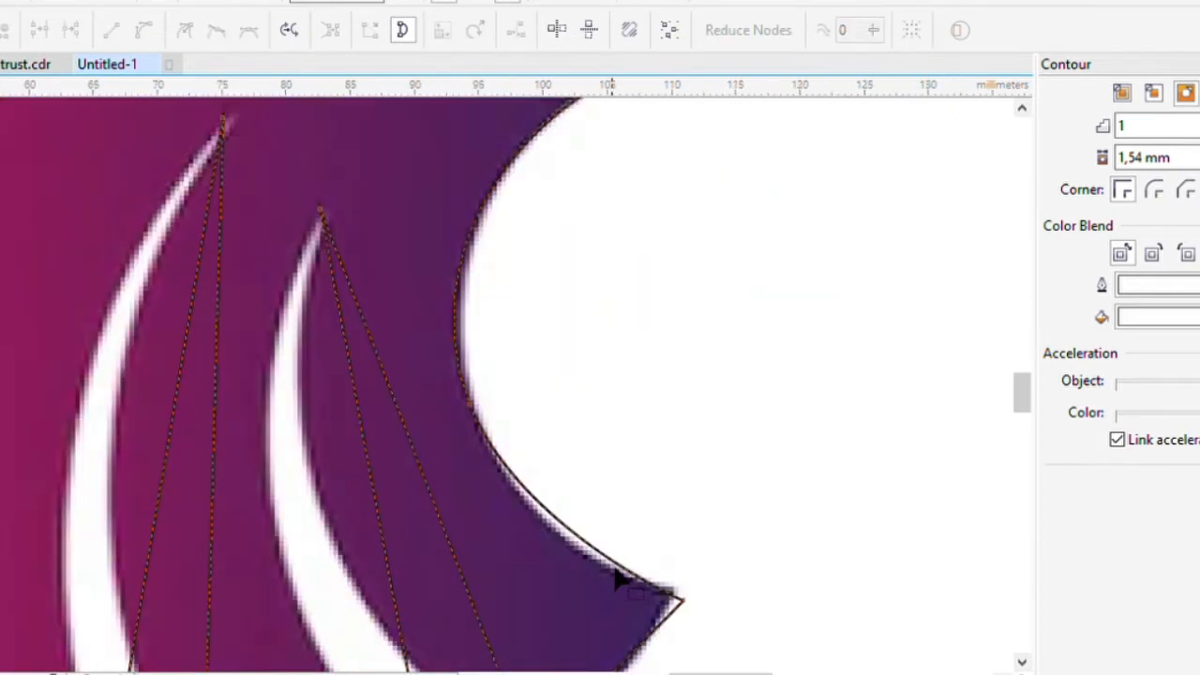
click(684, 601)
drag(683, 601, 681, 589)
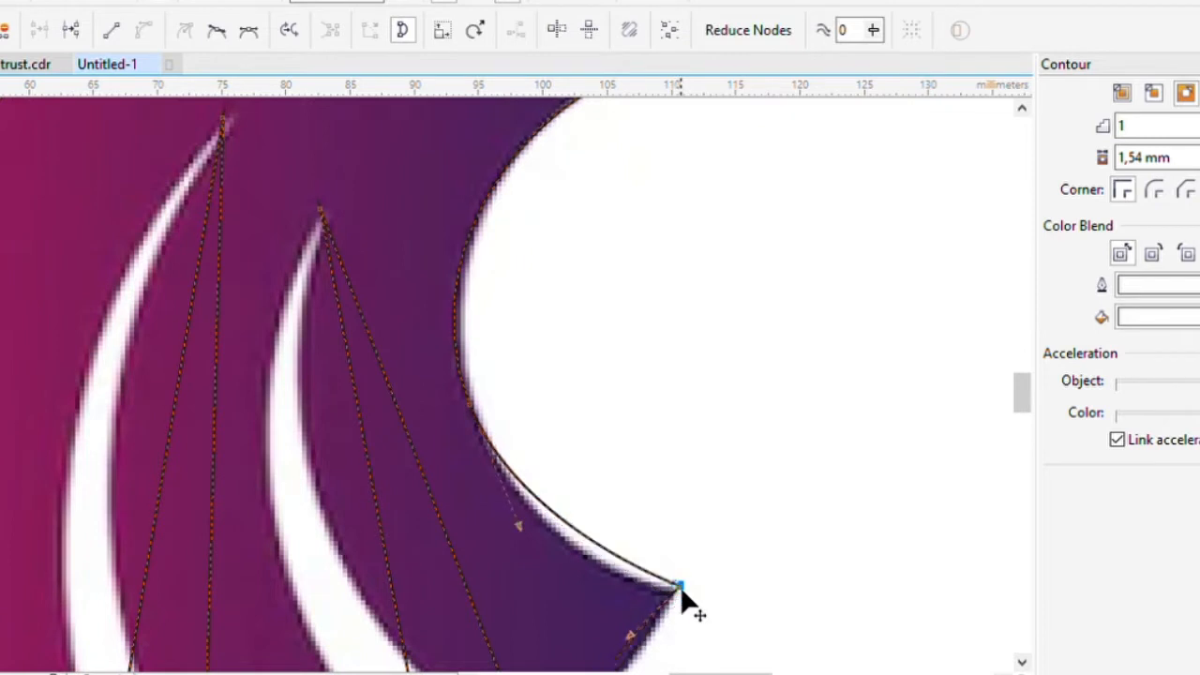
click(588, 486)
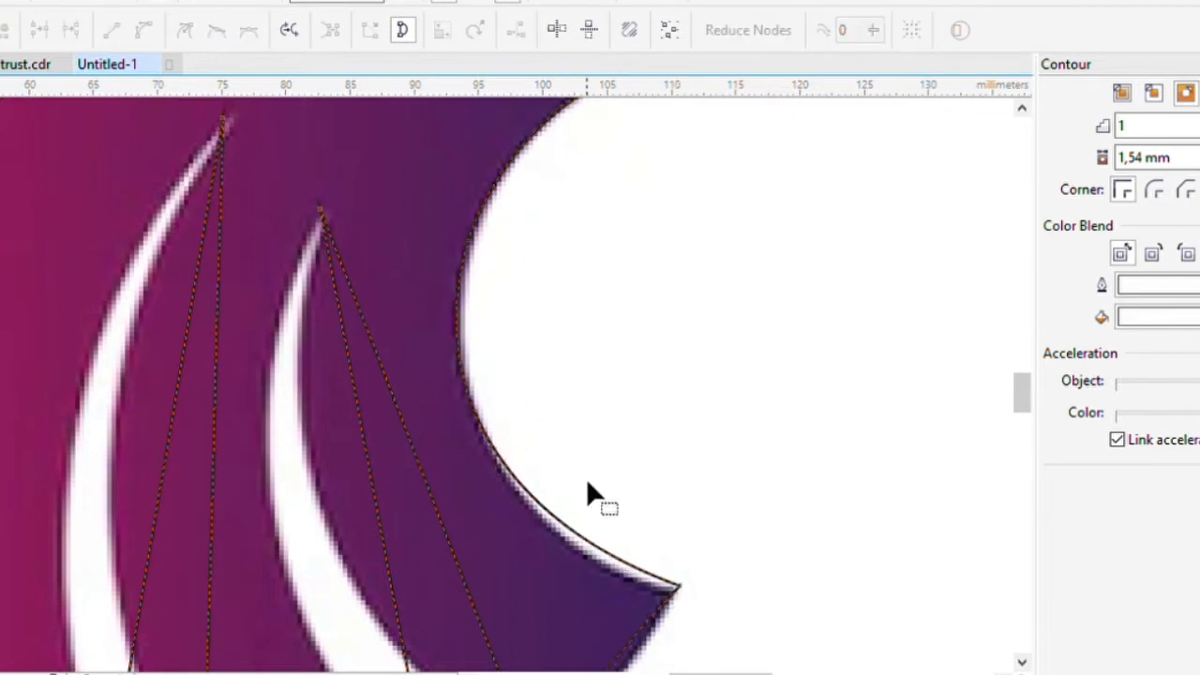
click(678, 585)
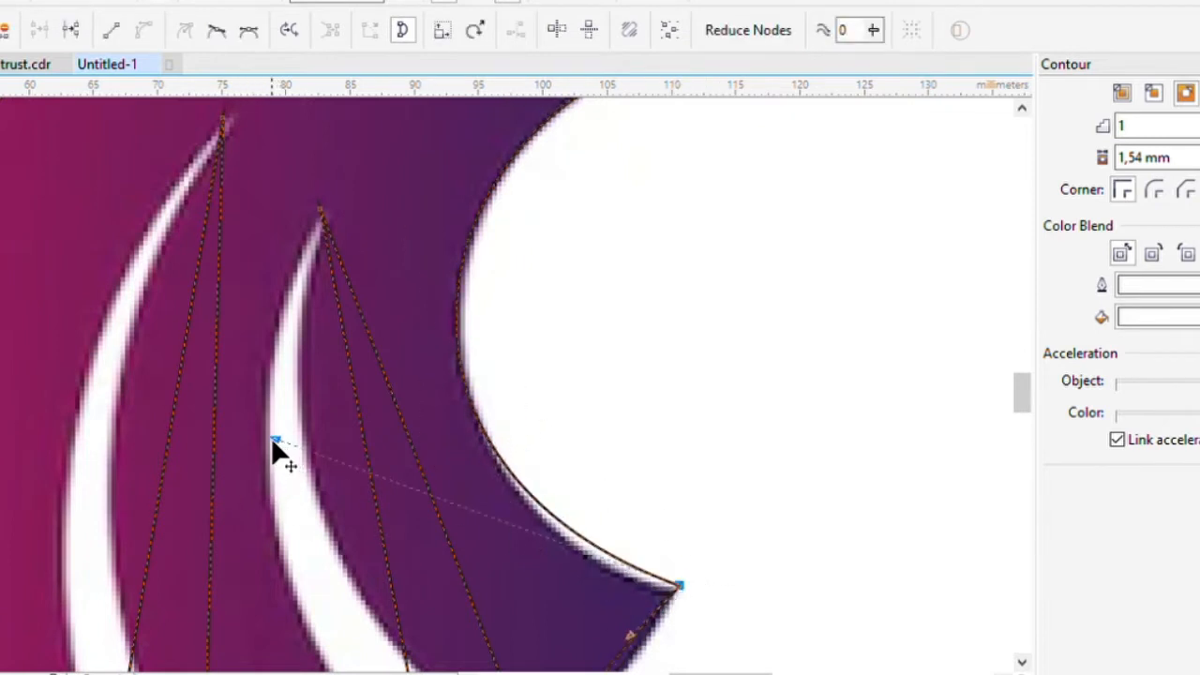
drag(276, 443, 278, 500)
Step: Fill the eagle outline with light gray to compare it with the bitmap, and undo the fill
scroll(279, 504, down, 3)
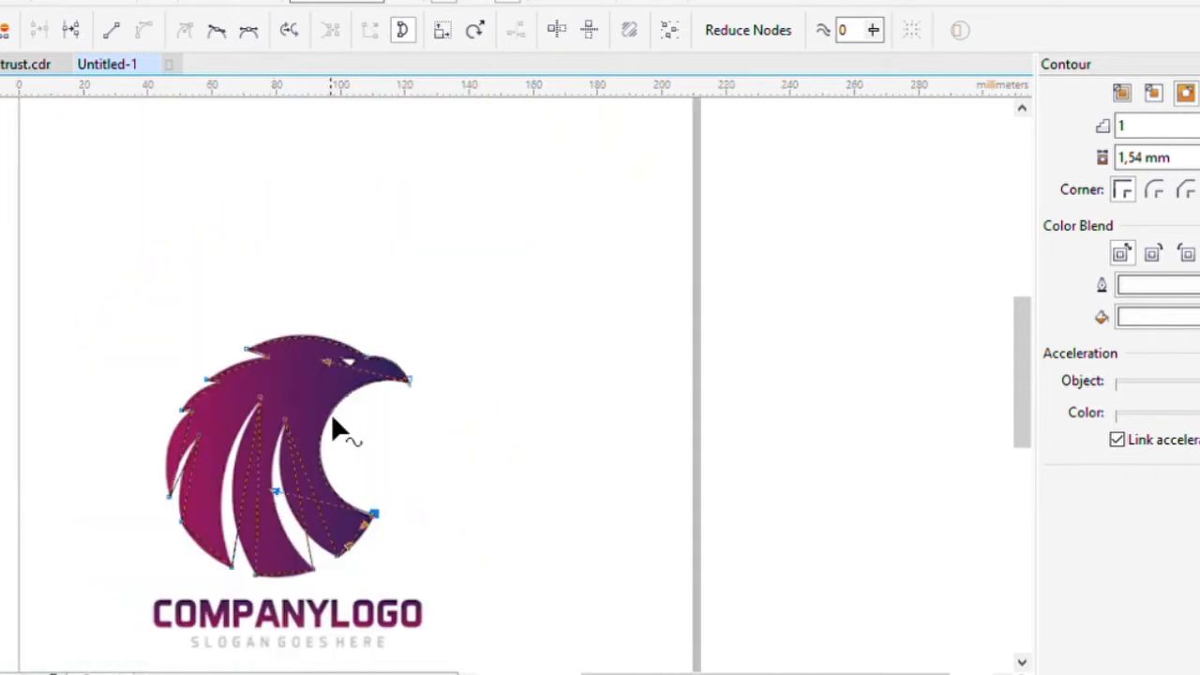
scroll(333, 420, up, 2)
click(1194, 324)
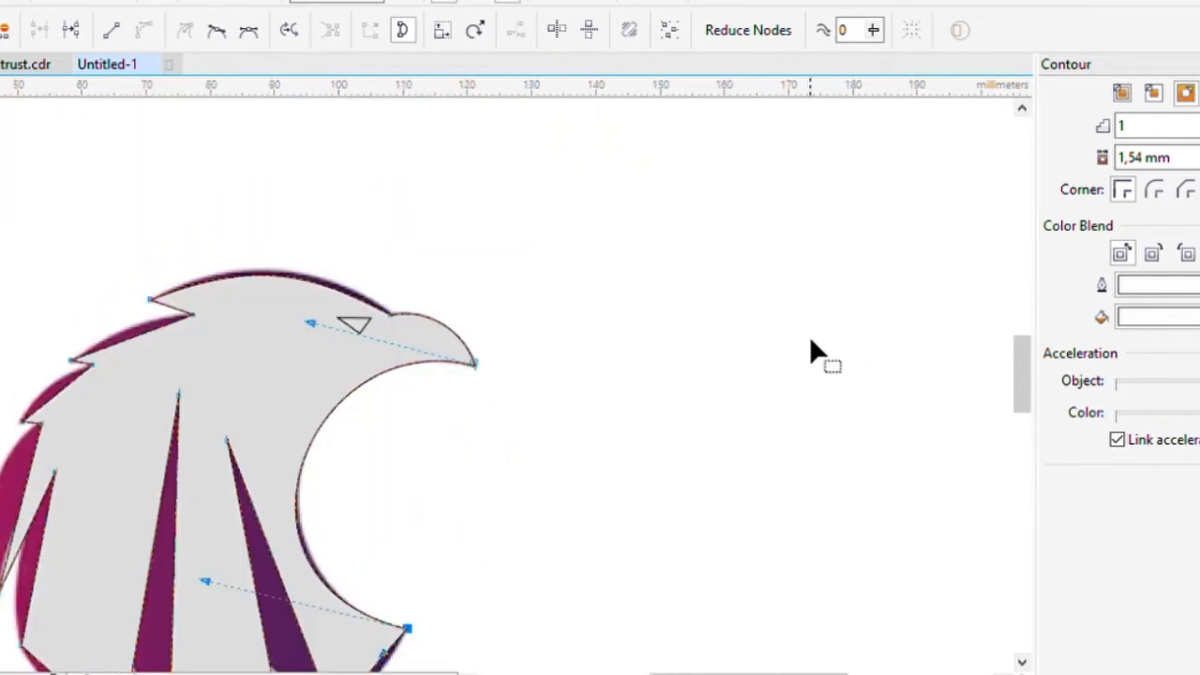
scroll(309, 431, down, 2)
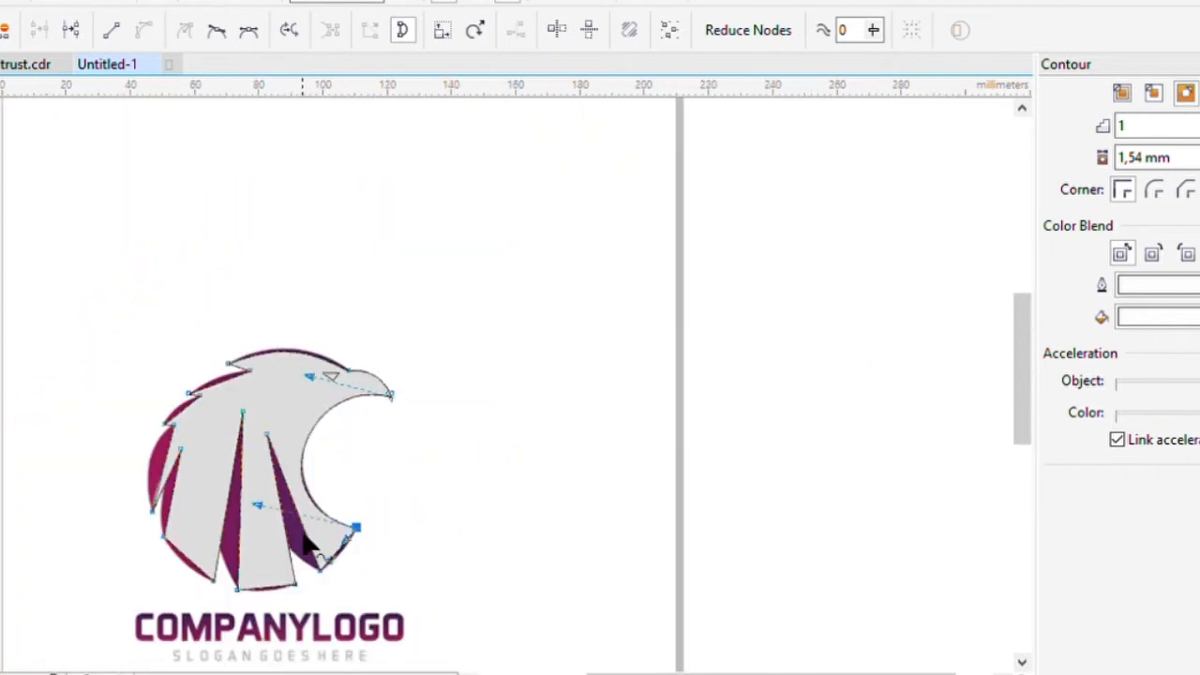
scroll(302, 539, up, 2)
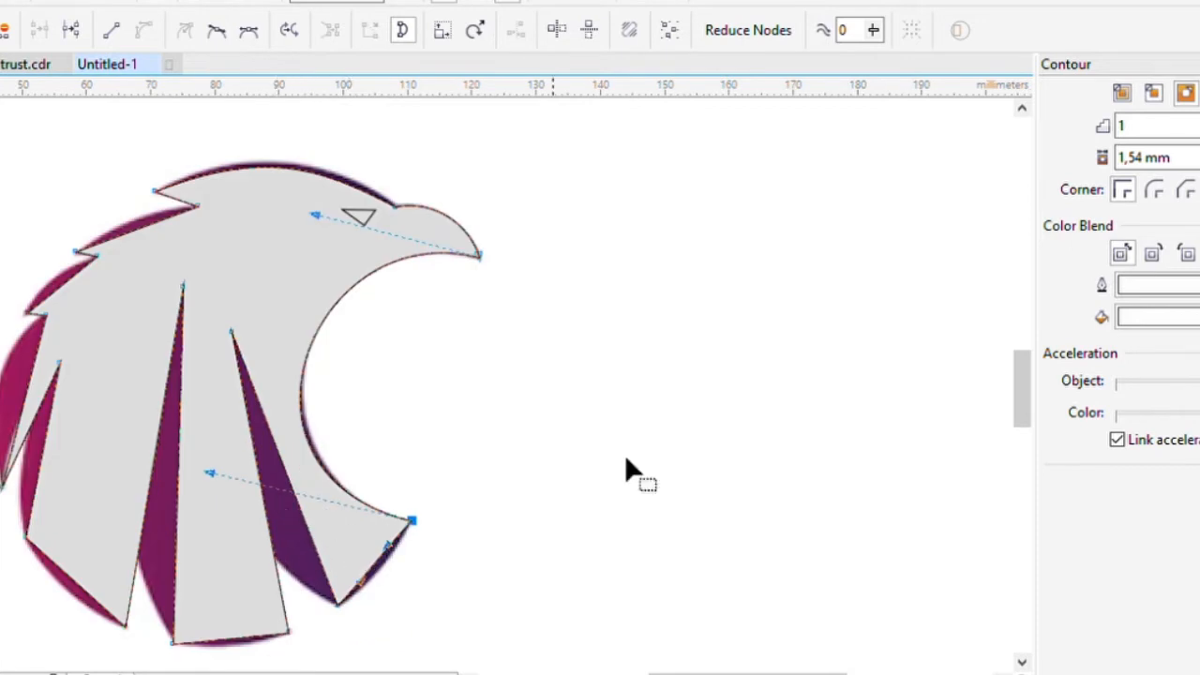
key(ctrl+z)
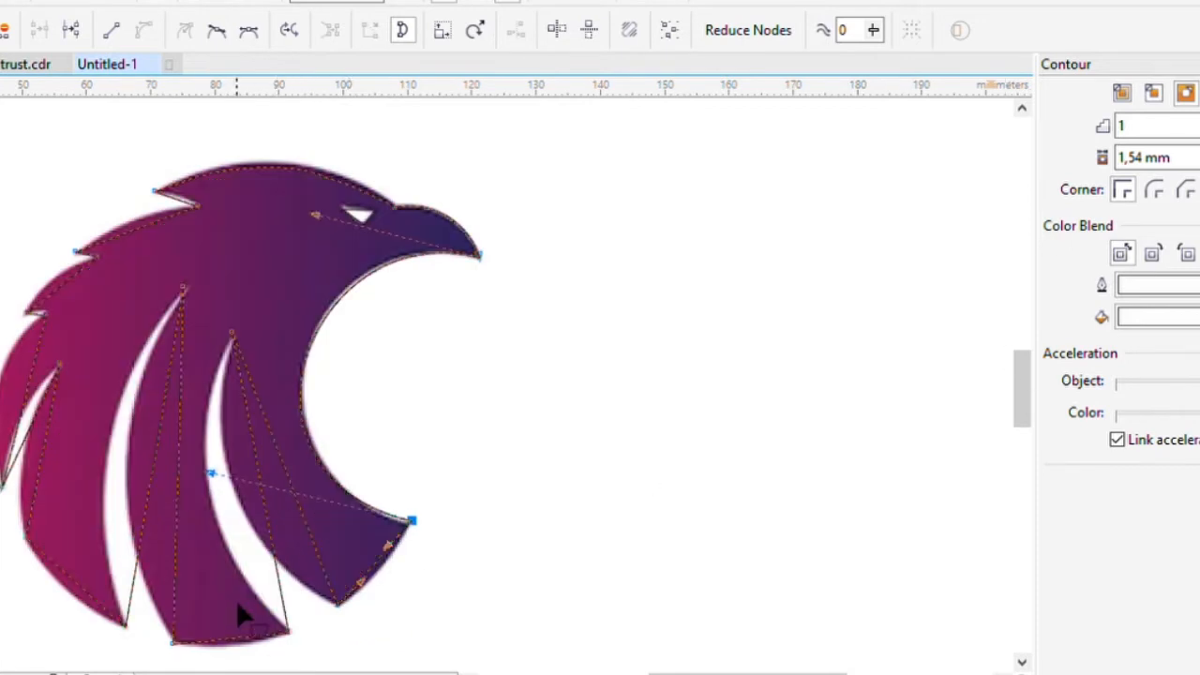
Step: Bend both segments of the feather slit nearest the throat to follow its curved white edges
scroll(283, 531, up, 2)
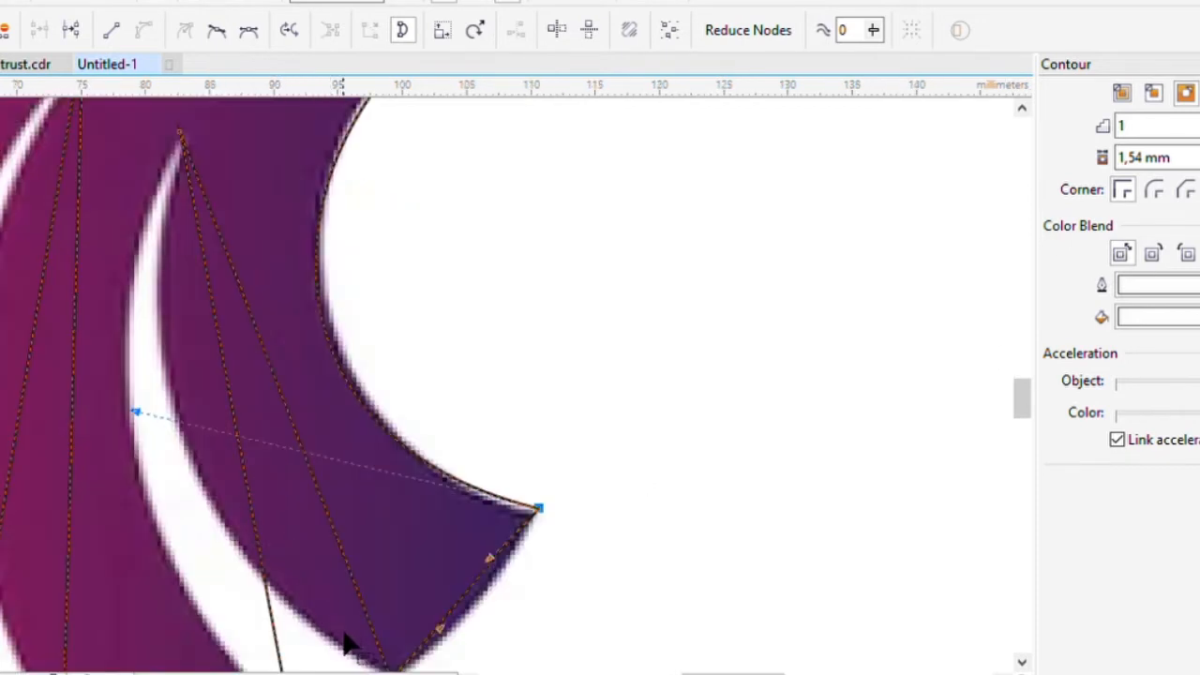
click(181, 136)
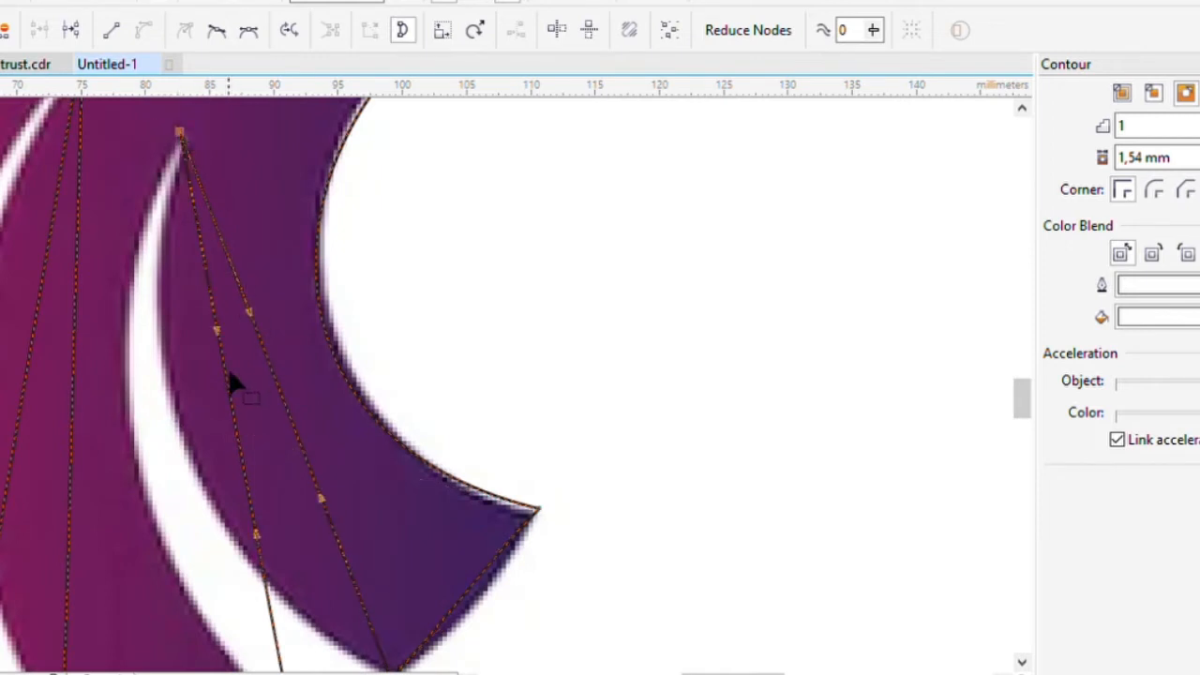
drag(230, 392, 134, 459)
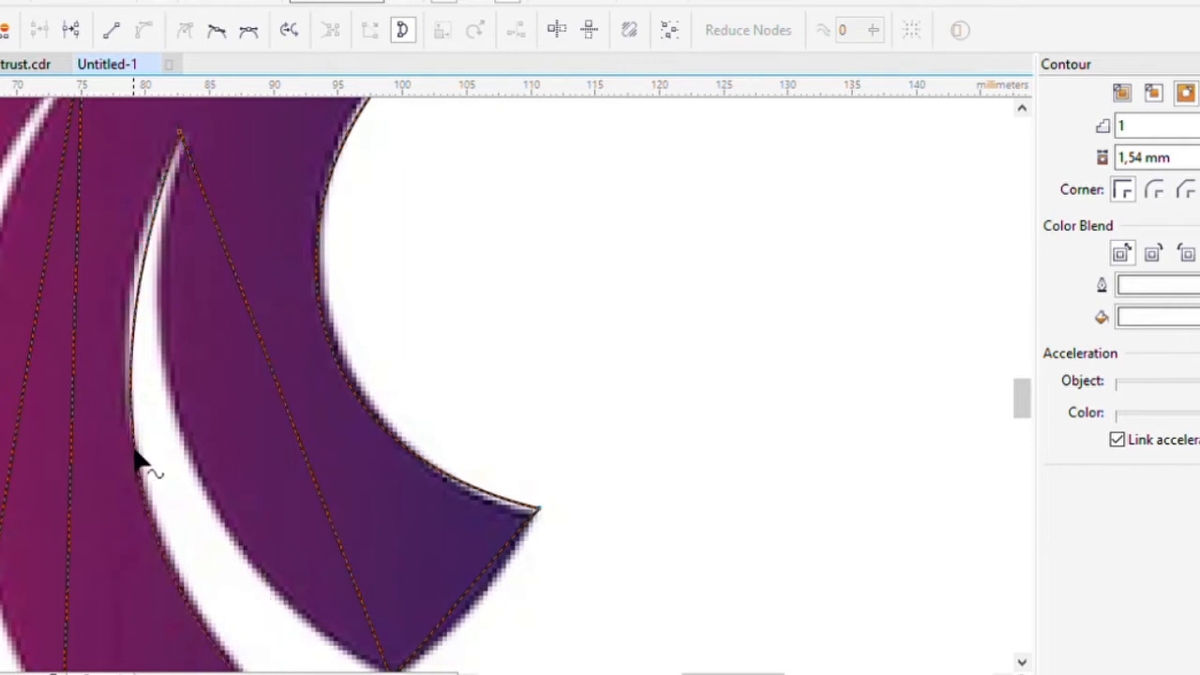
scroll(134, 459, down, 2)
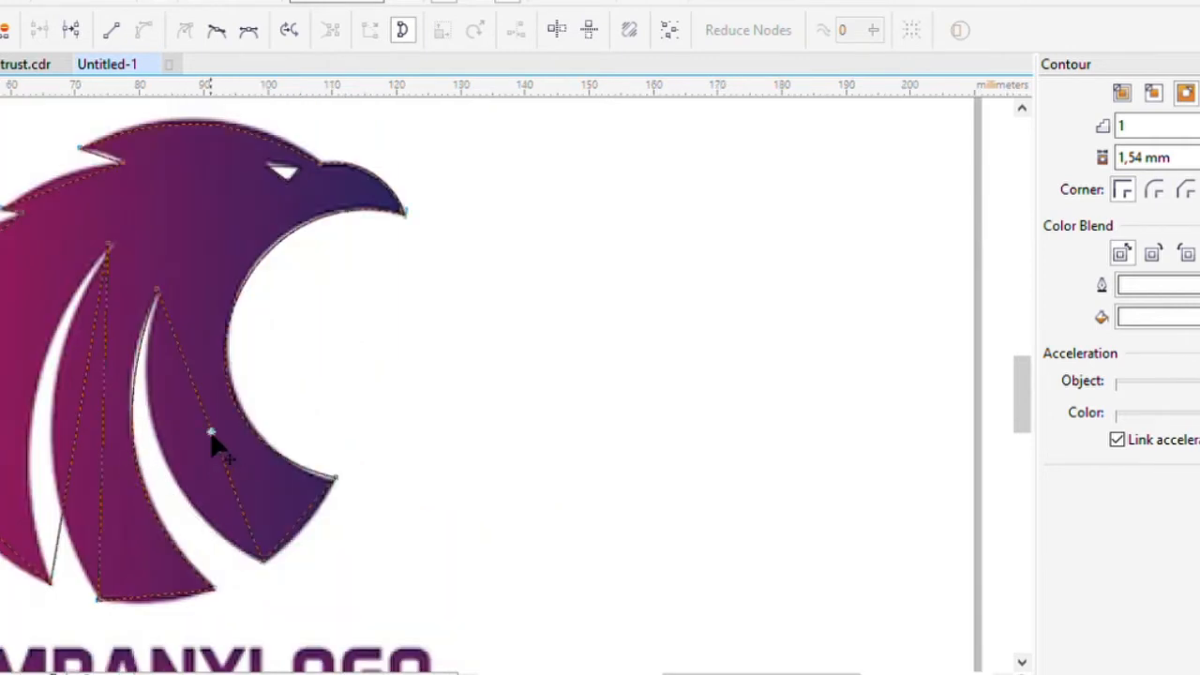
drag(212, 443, 160, 452)
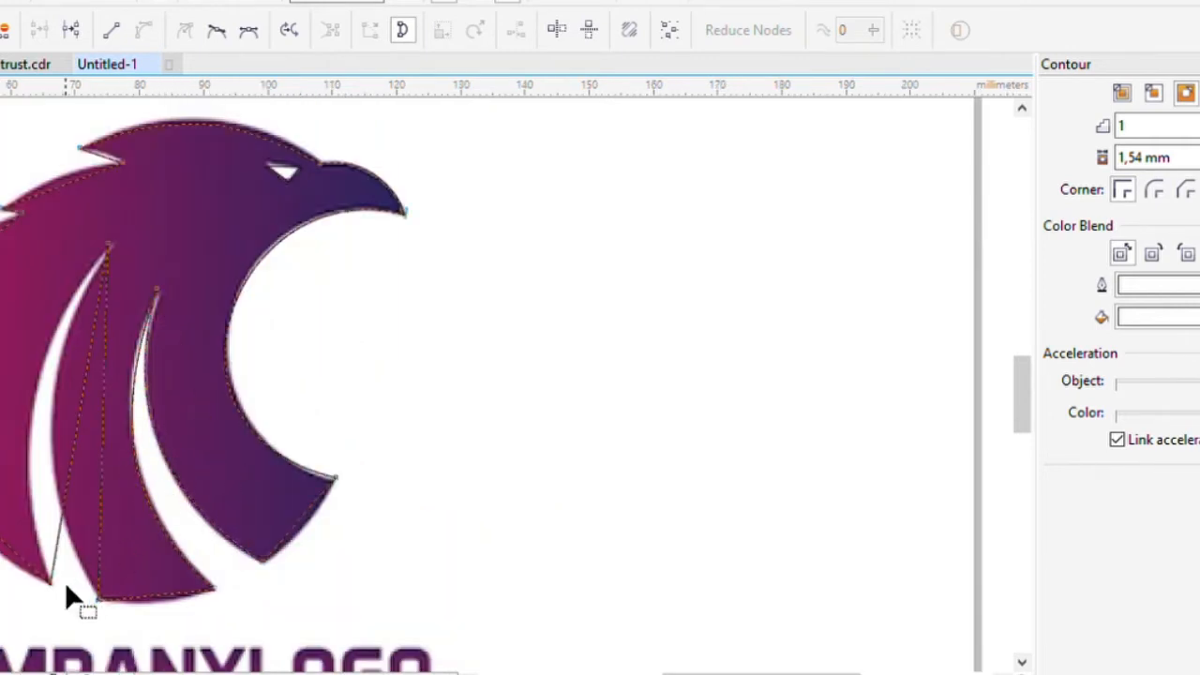
Step: Bend the lower end segments of the neck feather and the middle feather to match their rounded edges
scroll(281, 531, up, 3)
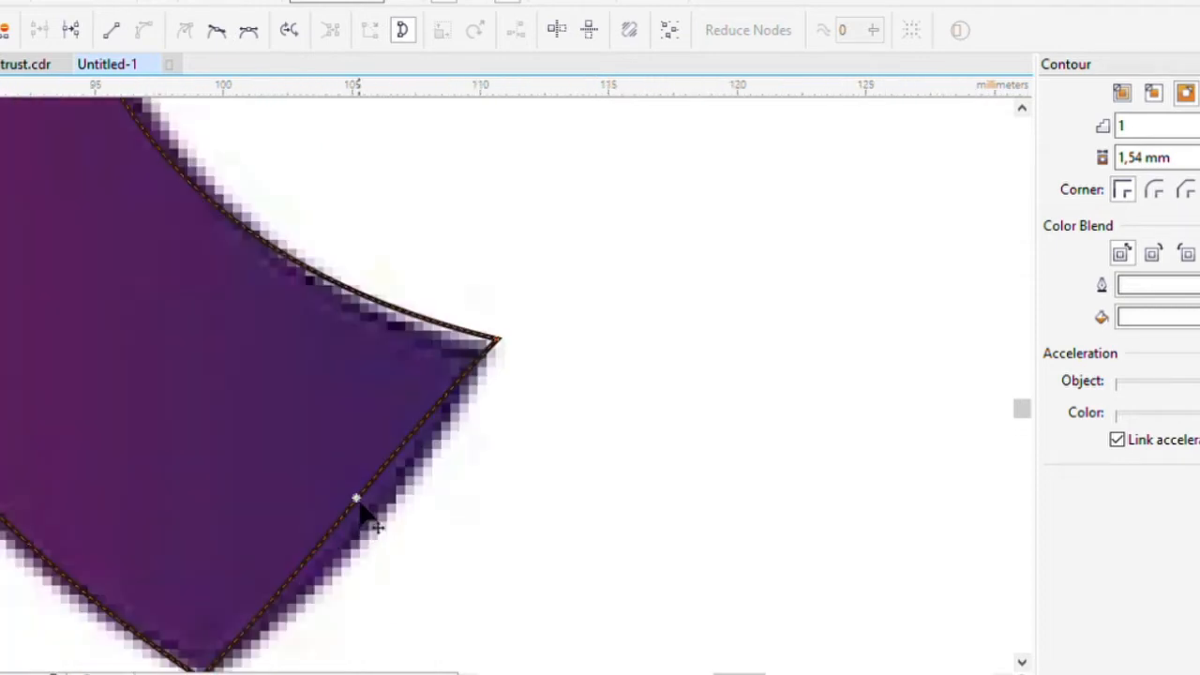
scroll(386, 517, down, 3)
scroll(214, 614, up, 3)
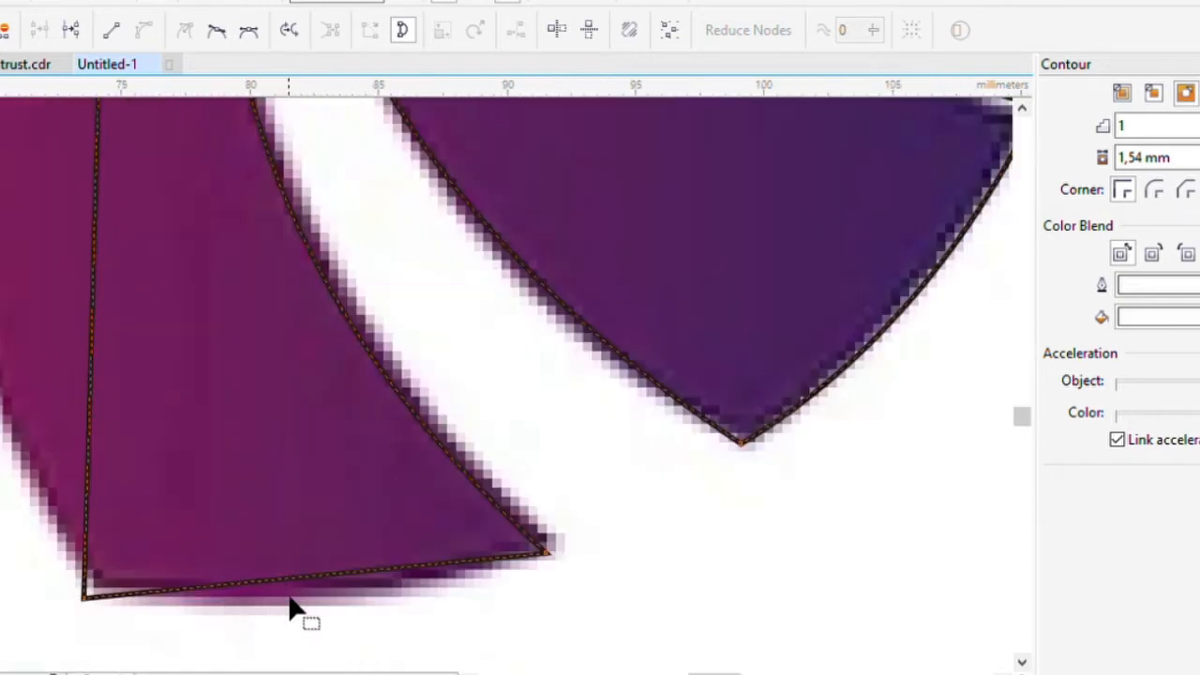
drag(289, 579, 298, 609)
scroll(299, 609, down, 2)
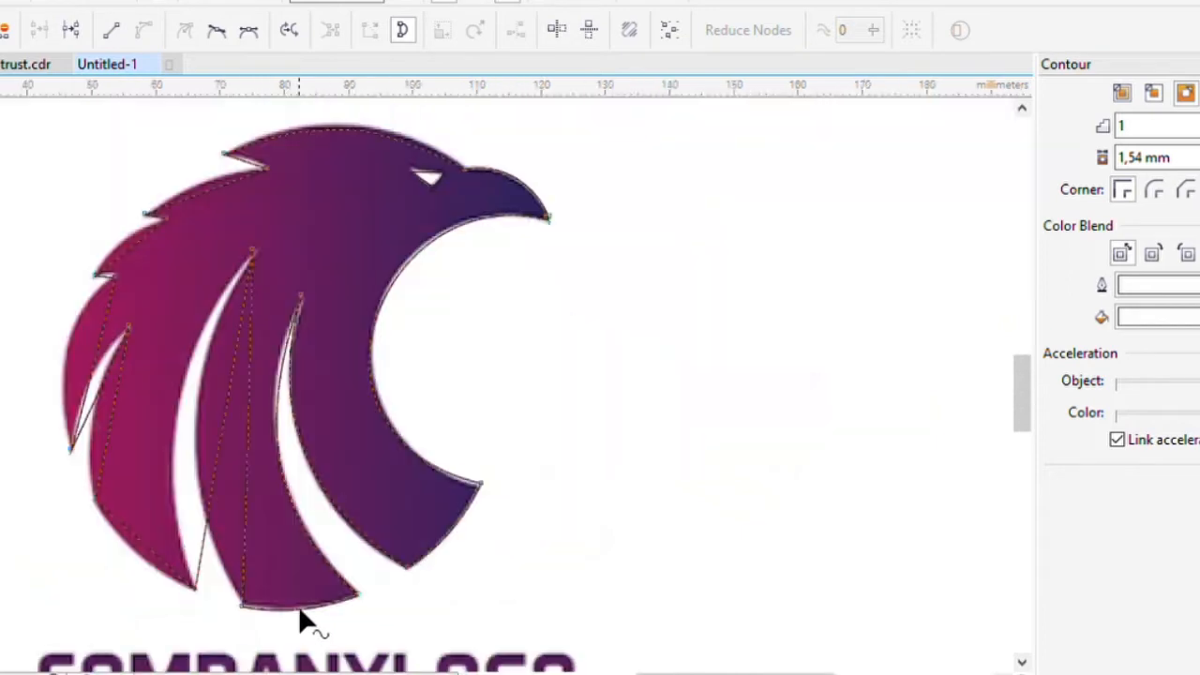
Step: Bend both segments of the long middle feather slit outward to follow its curved white edges
scroll(199, 457, up, 2)
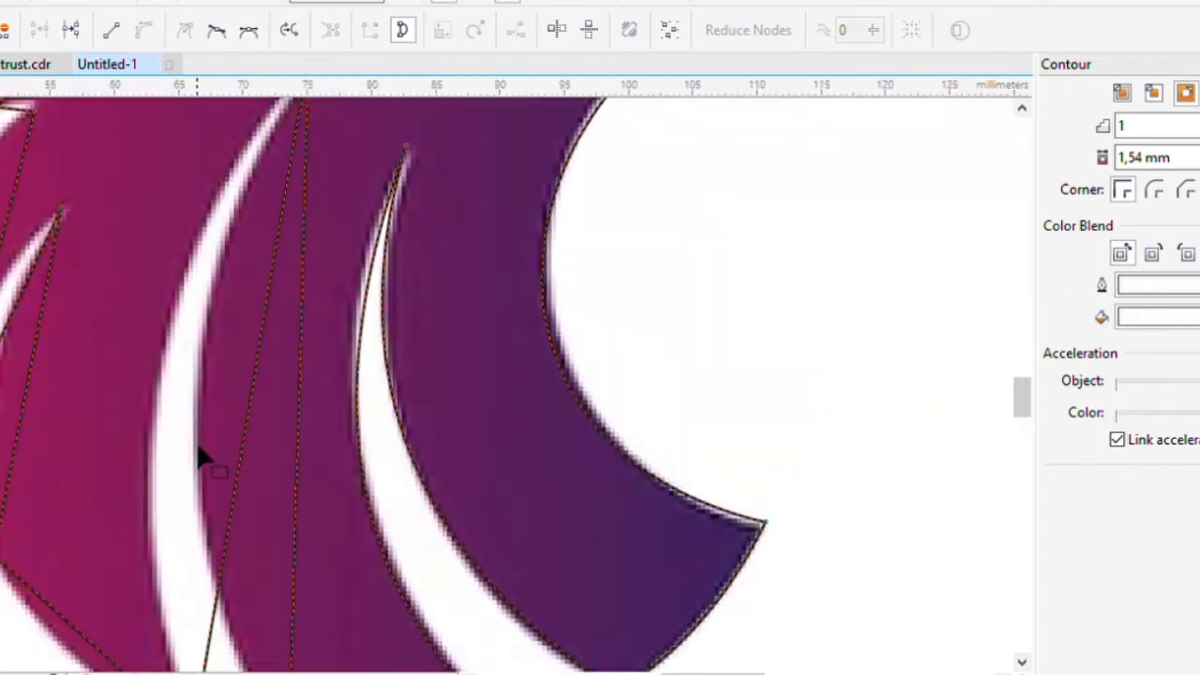
click(274, 404)
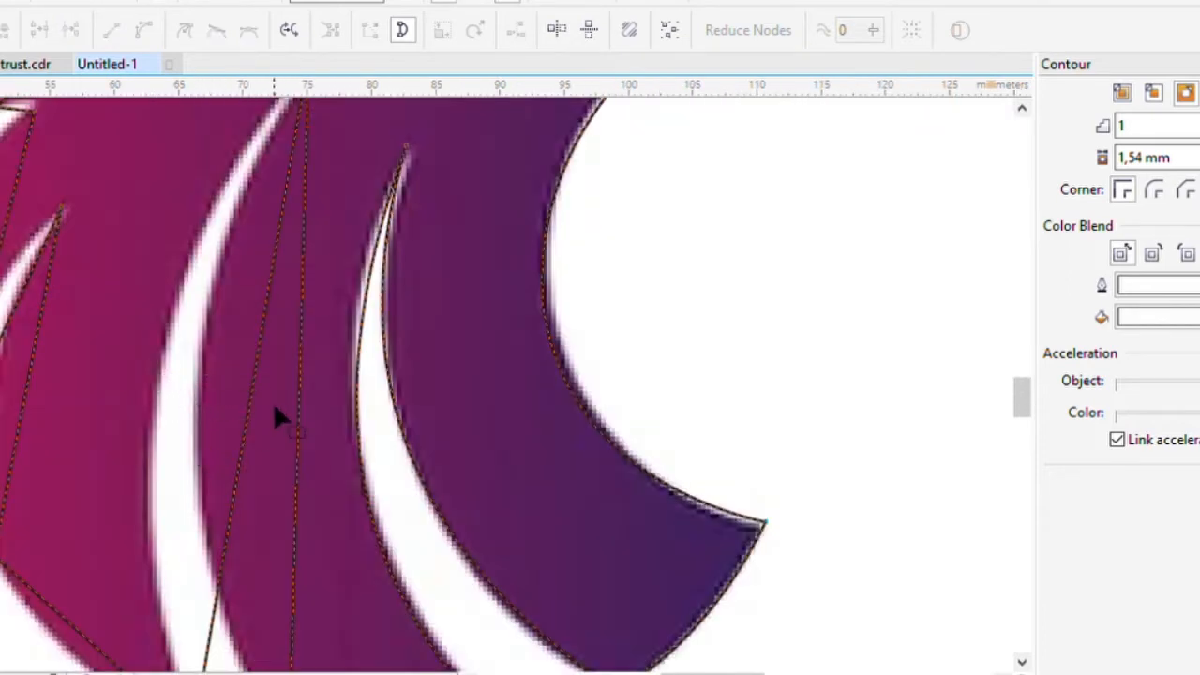
mouse_move(256, 415)
mouse_down()
mouse_move(246, 397)
mouse_move(155, 375)
mouse_up()
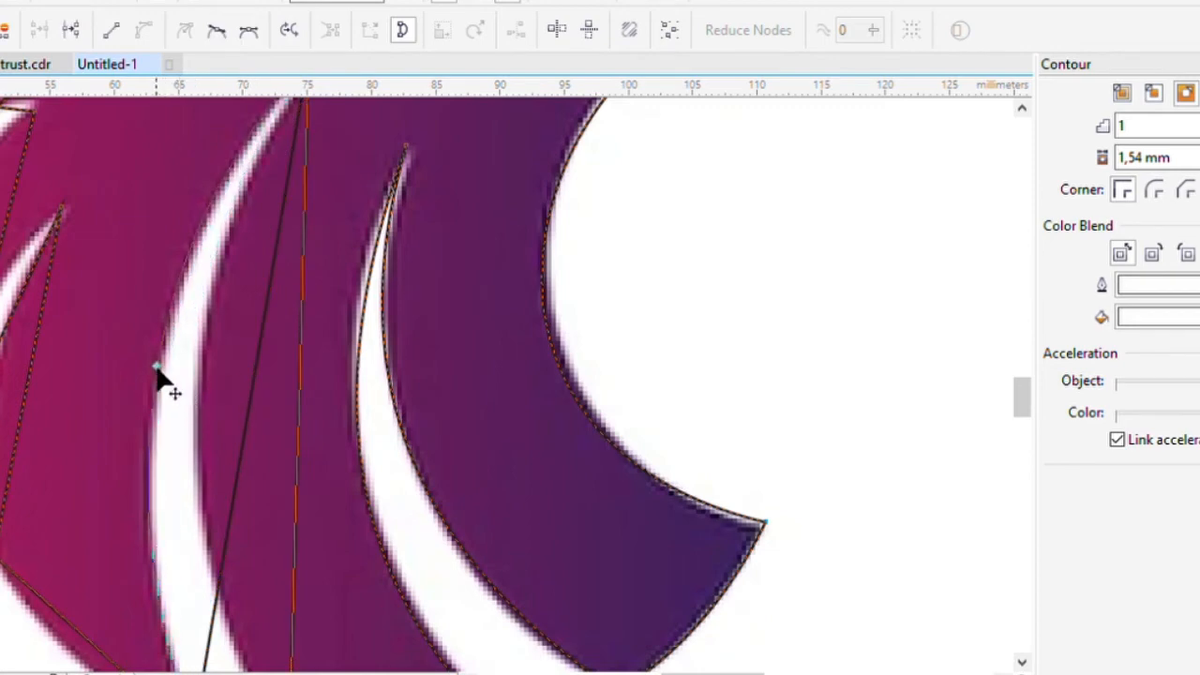
scroll(210, 390, down, 2)
scroll(222, 394, up, 2)
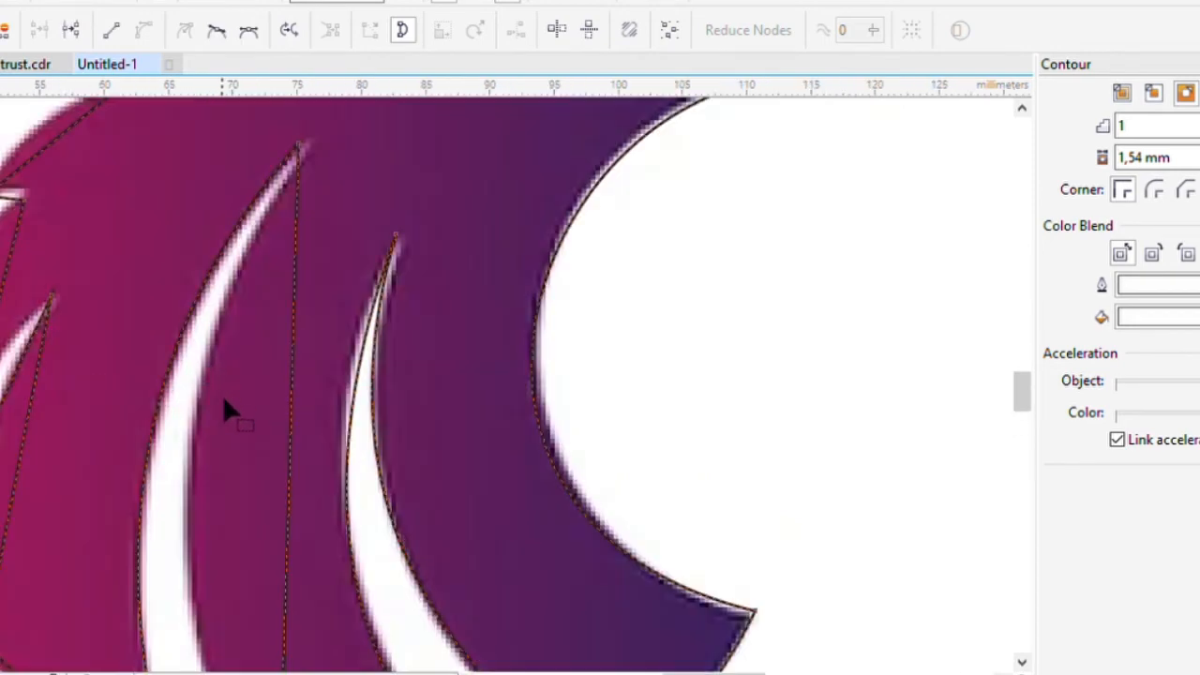
drag(286, 488, 184, 487)
scroll(183, 487, down, 3)
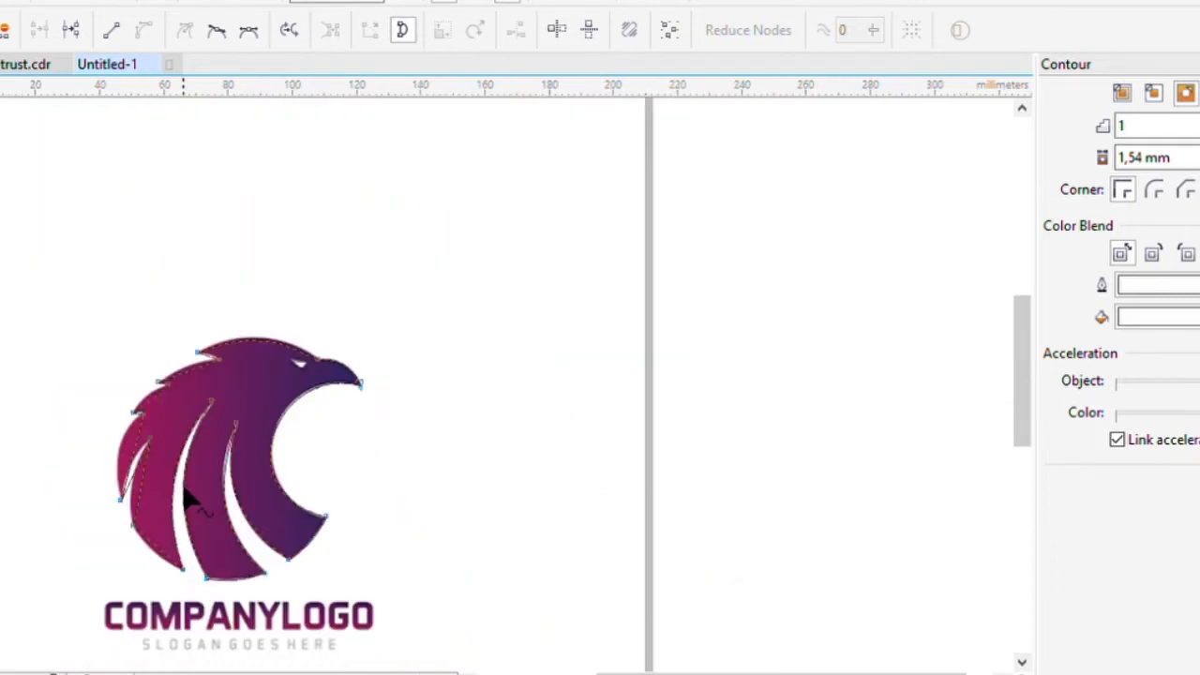
Step: Bend the lower edge of the third feather and the outer edge of the rearmost feather to follow the bitmap
scroll(165, 568, up, 3)
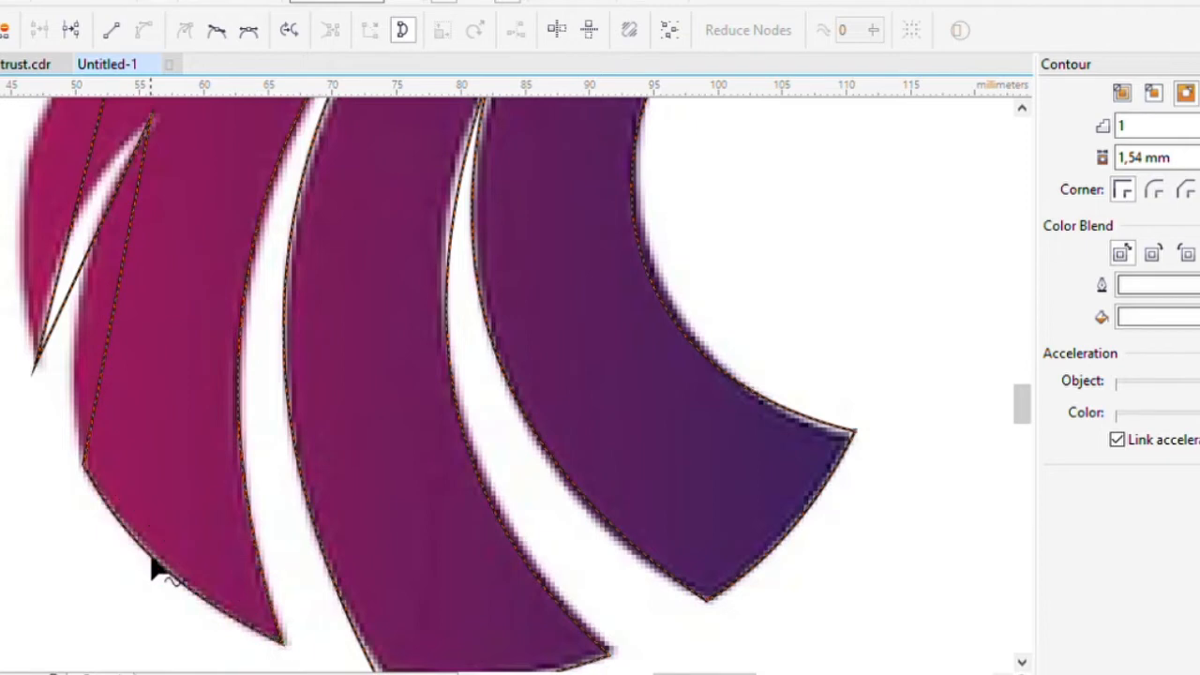
scroll(150, 506, down, 3)
scroll(139, 431, up, 4)
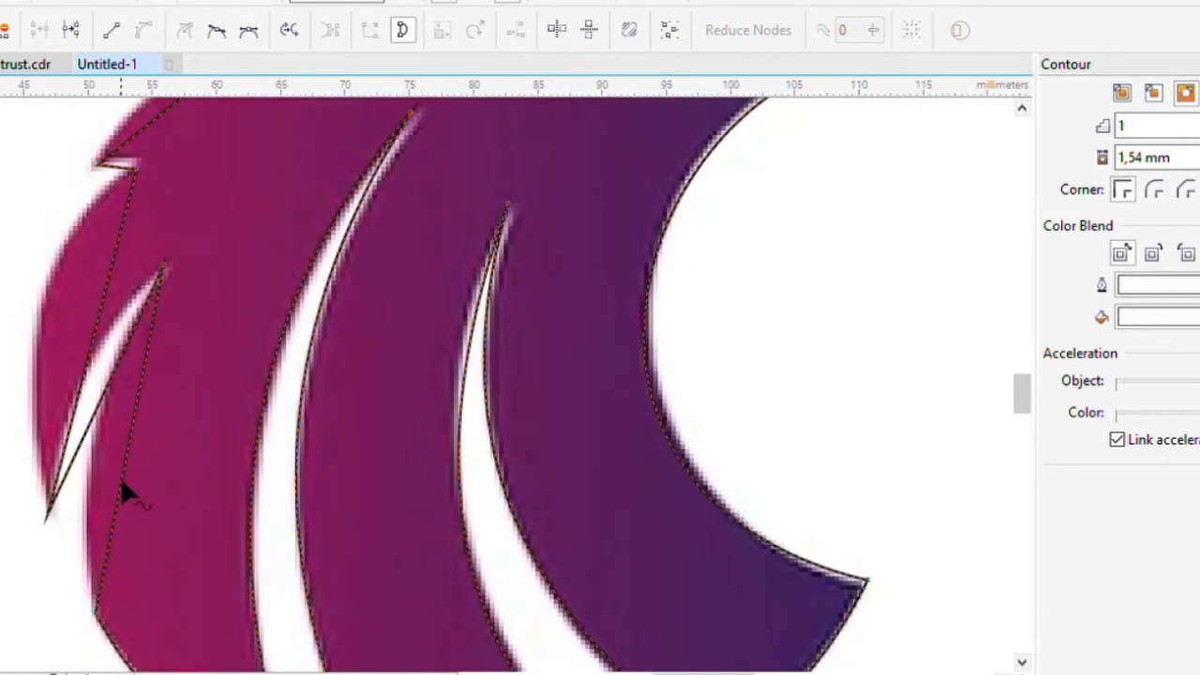
drag(87, 362, 42, 314)
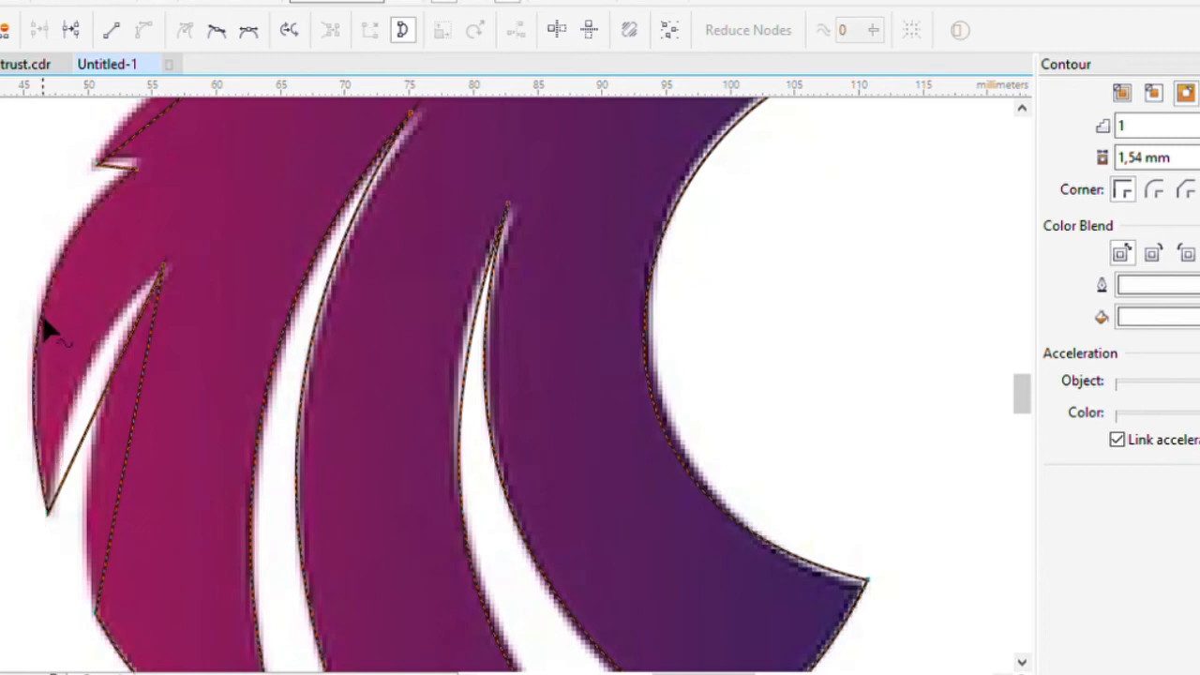
Step: Bend both segments of the short rear feather slit to follow its curved white edges
drag(92, 420, 82, 389)
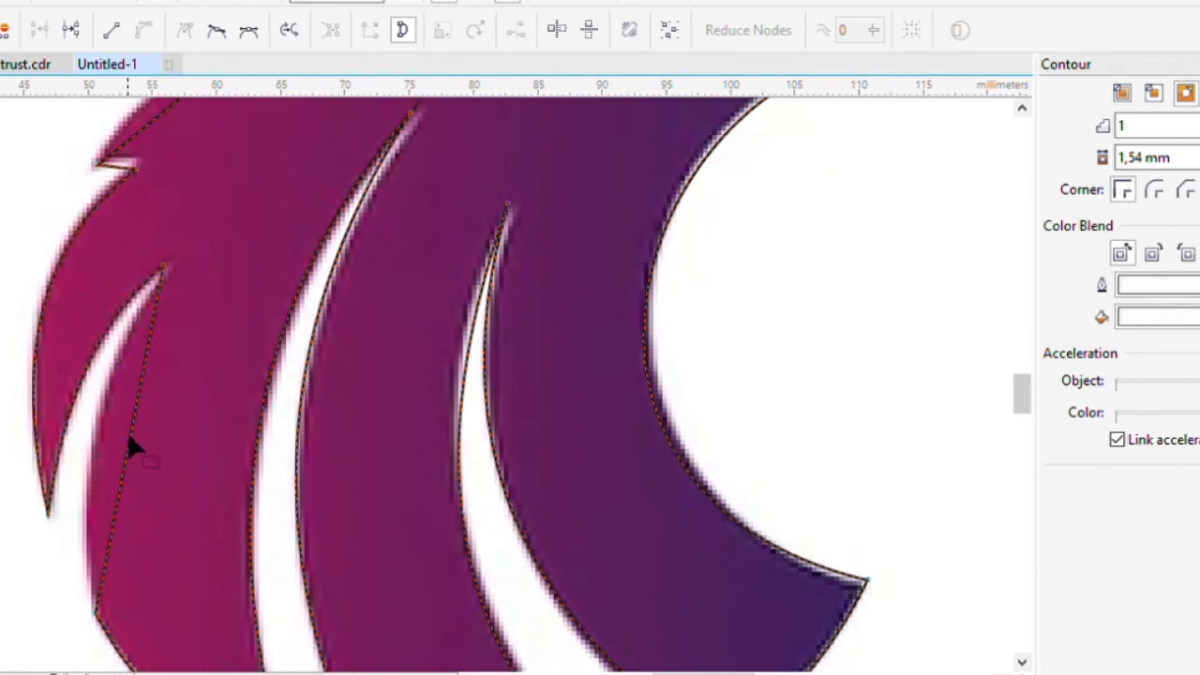
drag(129, 437, 94, 422)
scroll(95, 422, down, 1)
scroll(95, 424, down, 1)
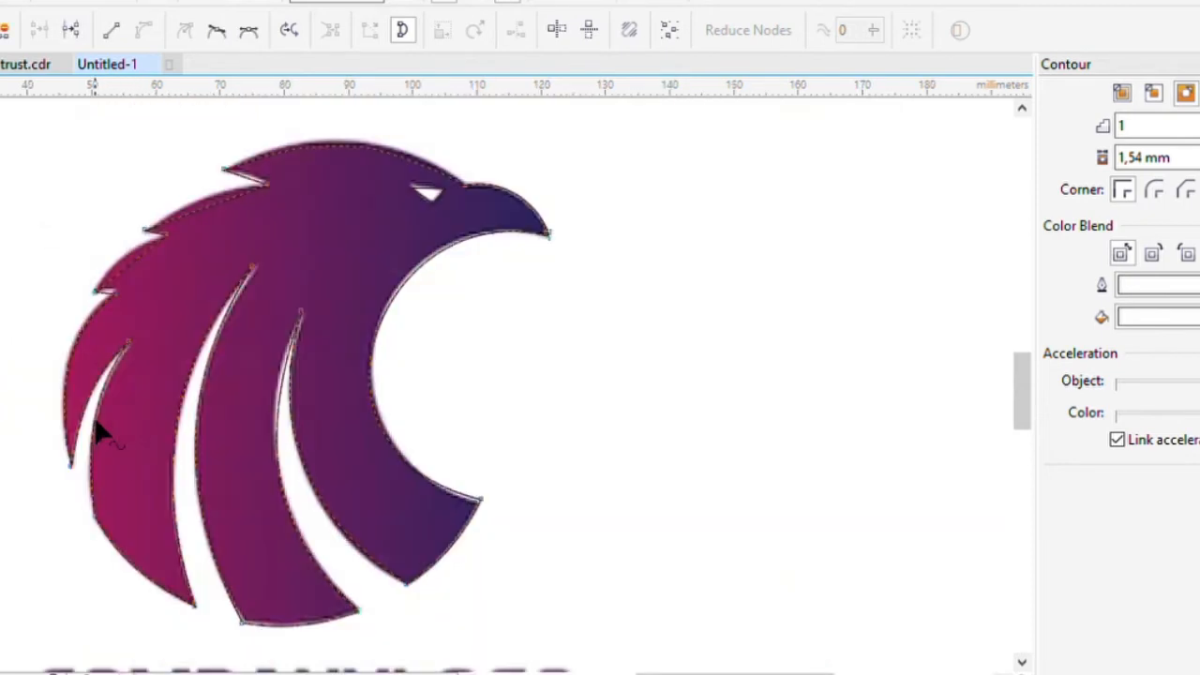
Step: Bend the two outer segments along the back of the neck, between the feather notches, to follow the bitmap's curves
scroll(132, 300, up, 3)
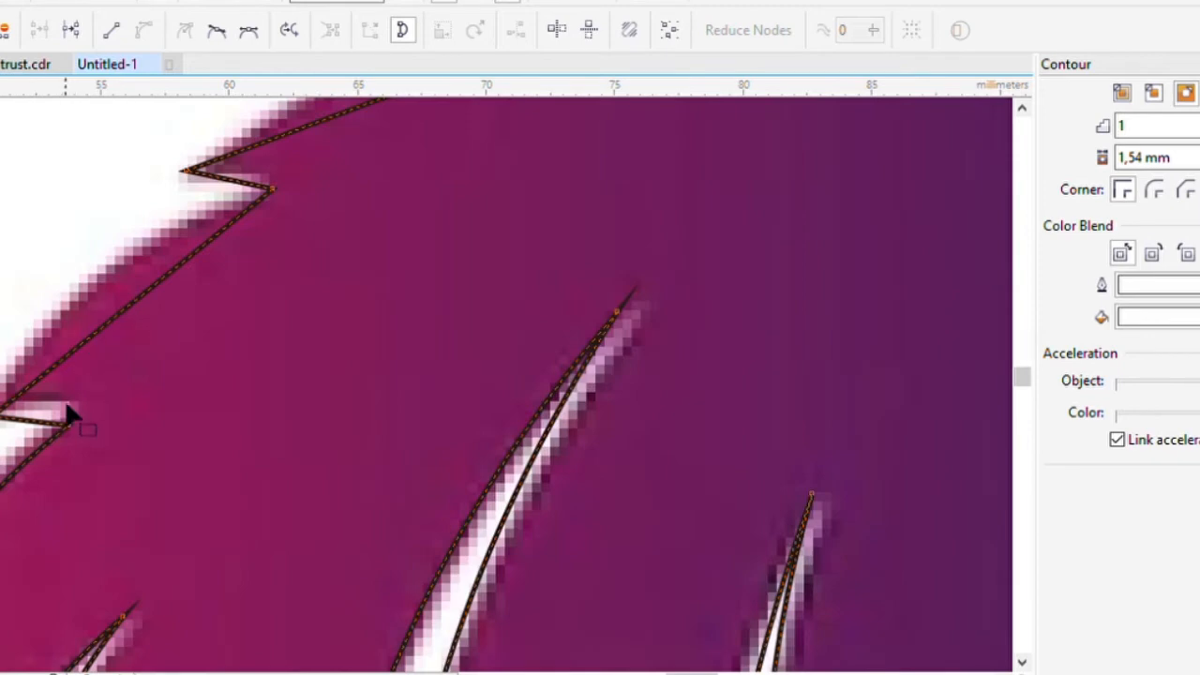
drag(161, 295, 102, 268)
scroll(106, 272, down, 2)
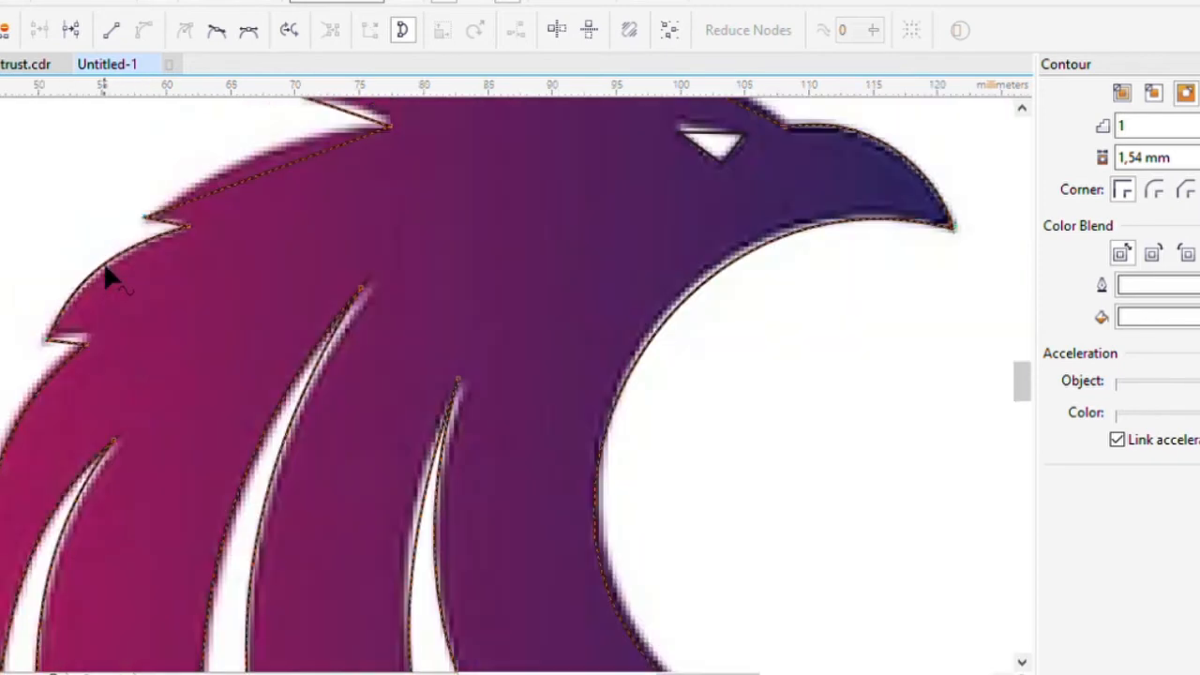
scroll(284, 169, up, 2)
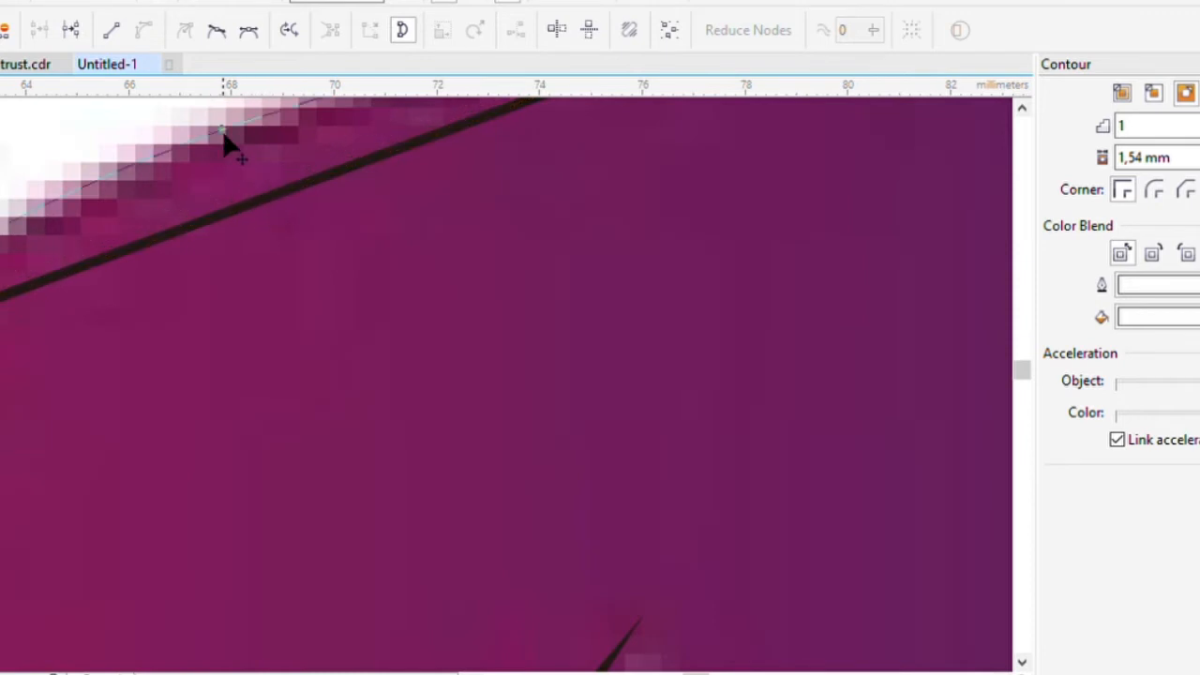
scroll(232, 167, down, 4)
scroll(352, 119, up, 2)
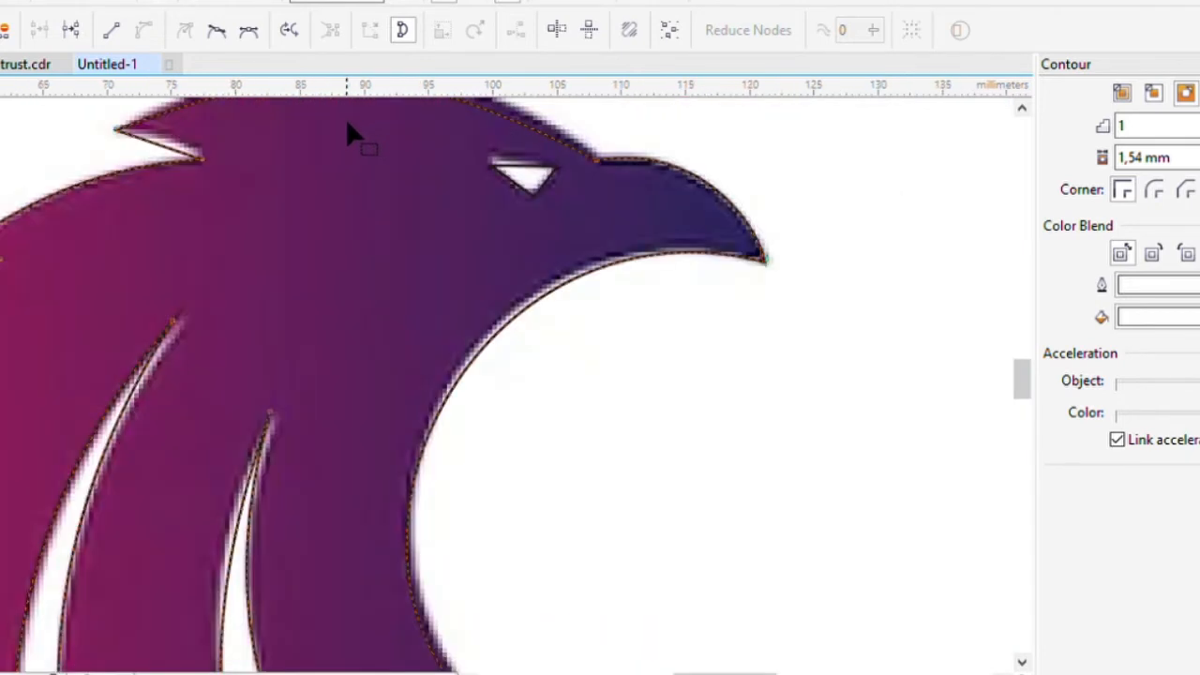
Step: Move the traced head outline and eye together to the right of the bitmap, and shift the bitmap left to separate them
key(space)
scroll(424, 292, down, 2)
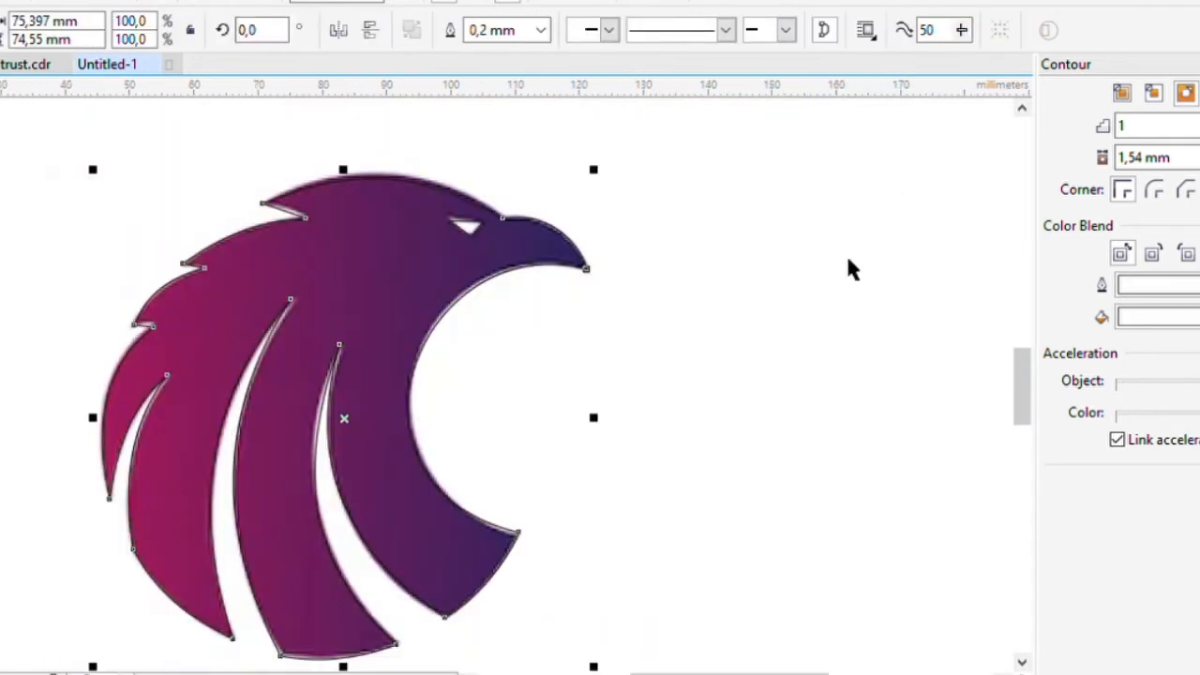
drag(356, 315, 805, 327)
key(ctrl+z)
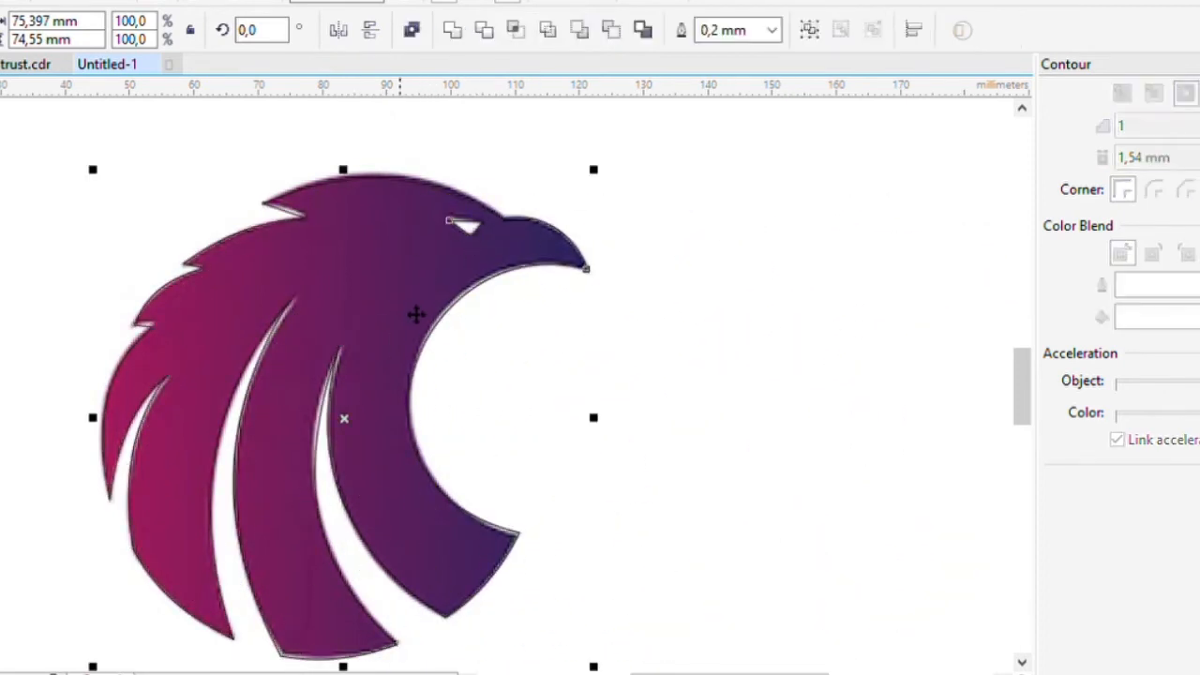
scroll(415, 324, down, 2)
drag(415, 335, 625, 327)
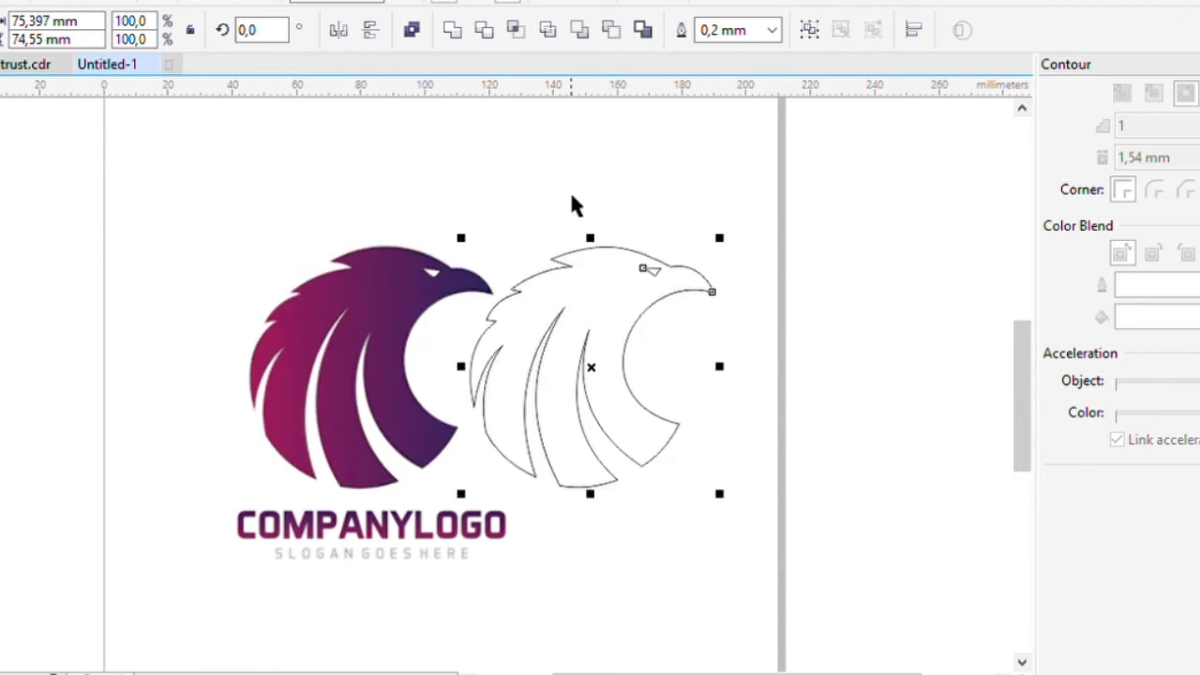
click(579, 269)
drag(400, 319, 251, 320)
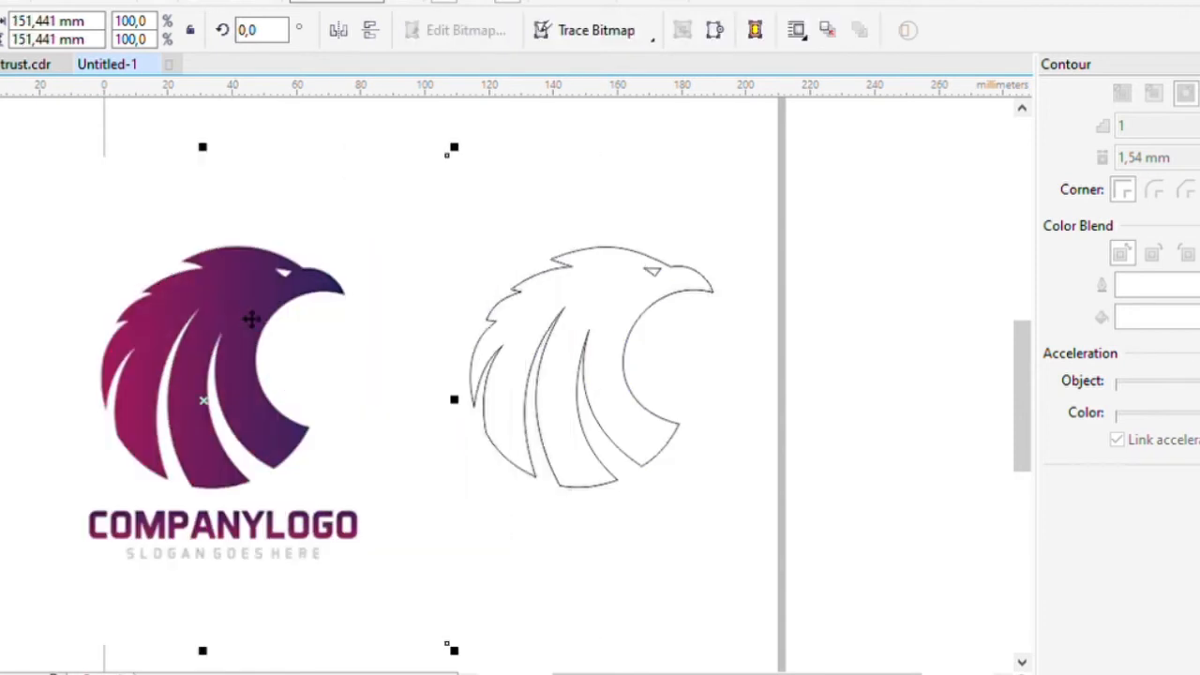
Step: Fill the traced head shape with magenta and remove its outline
click(604, 343)
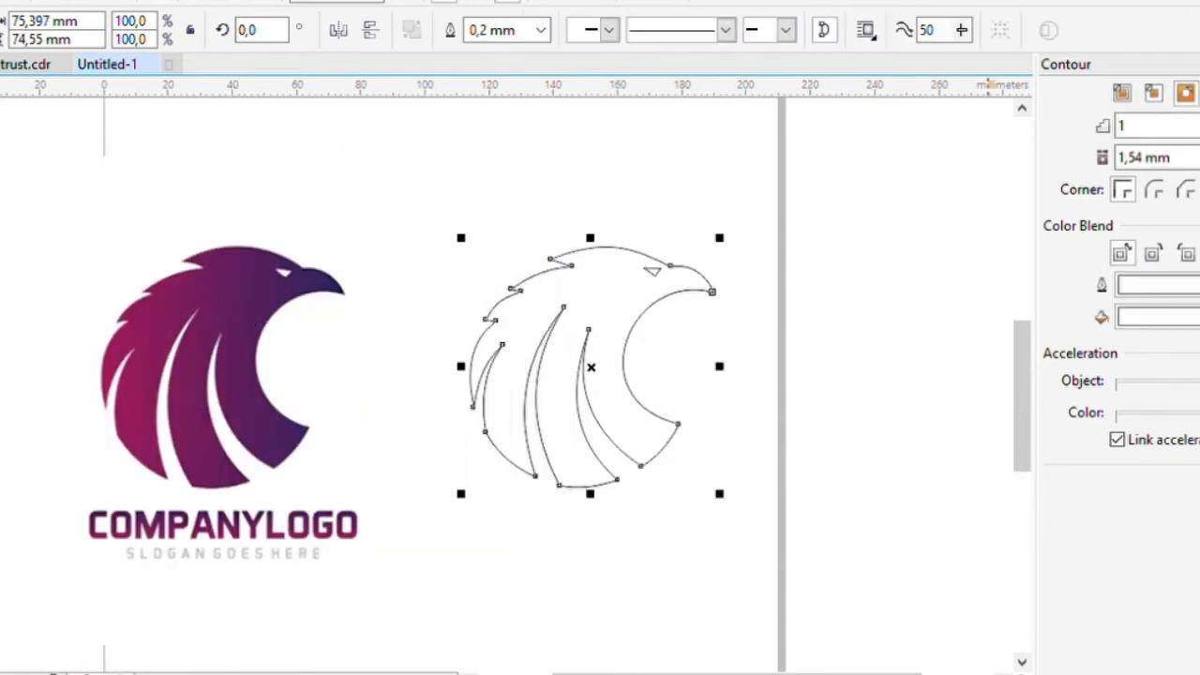
click(1199, 476)
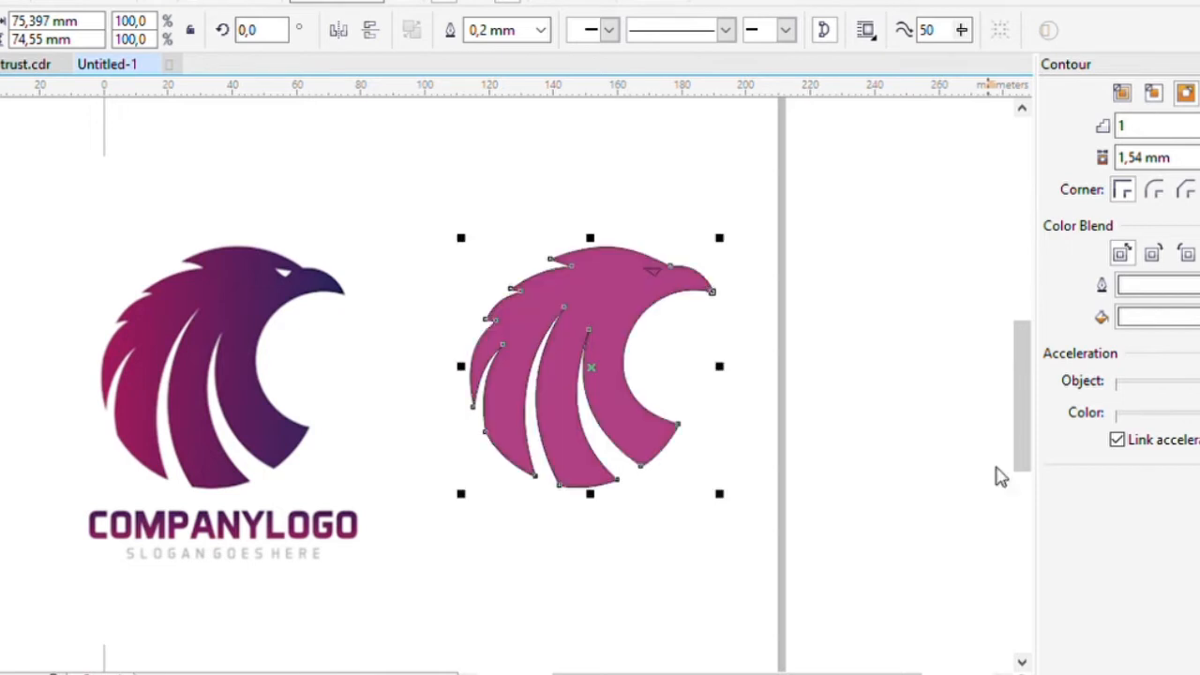
click(628, 424)
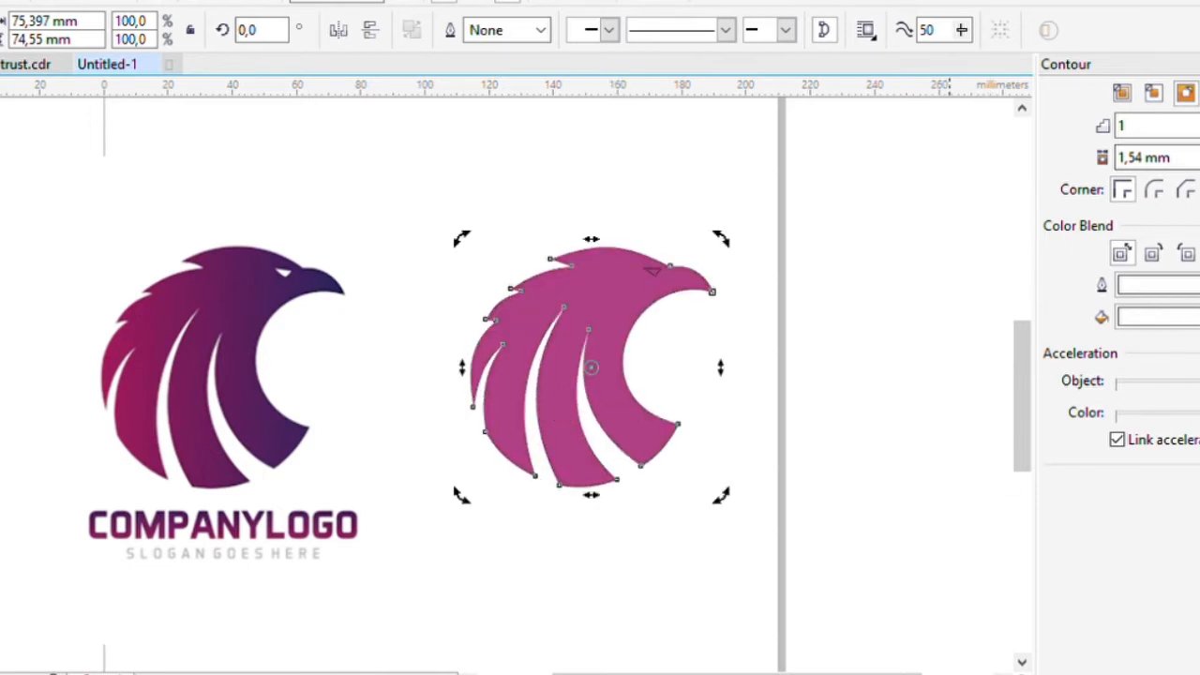
Step: Change the head's fill to a linear fountain fill ending in a very dark purple
key(alt+Return)
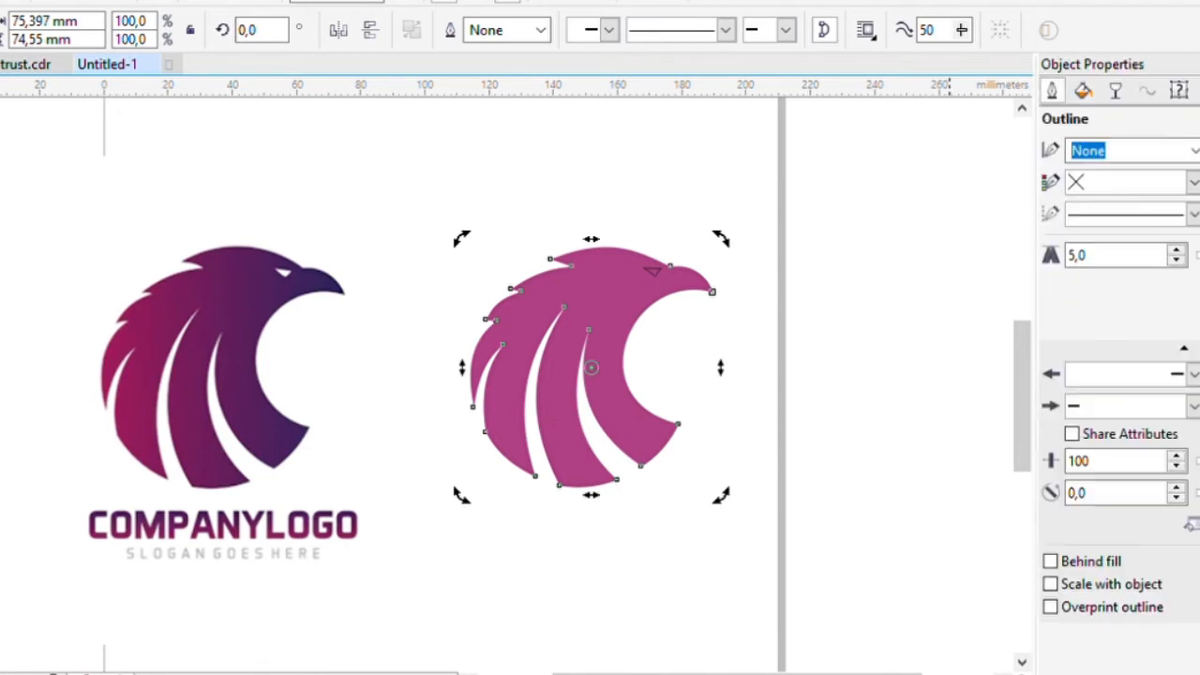
click(1084, 92)
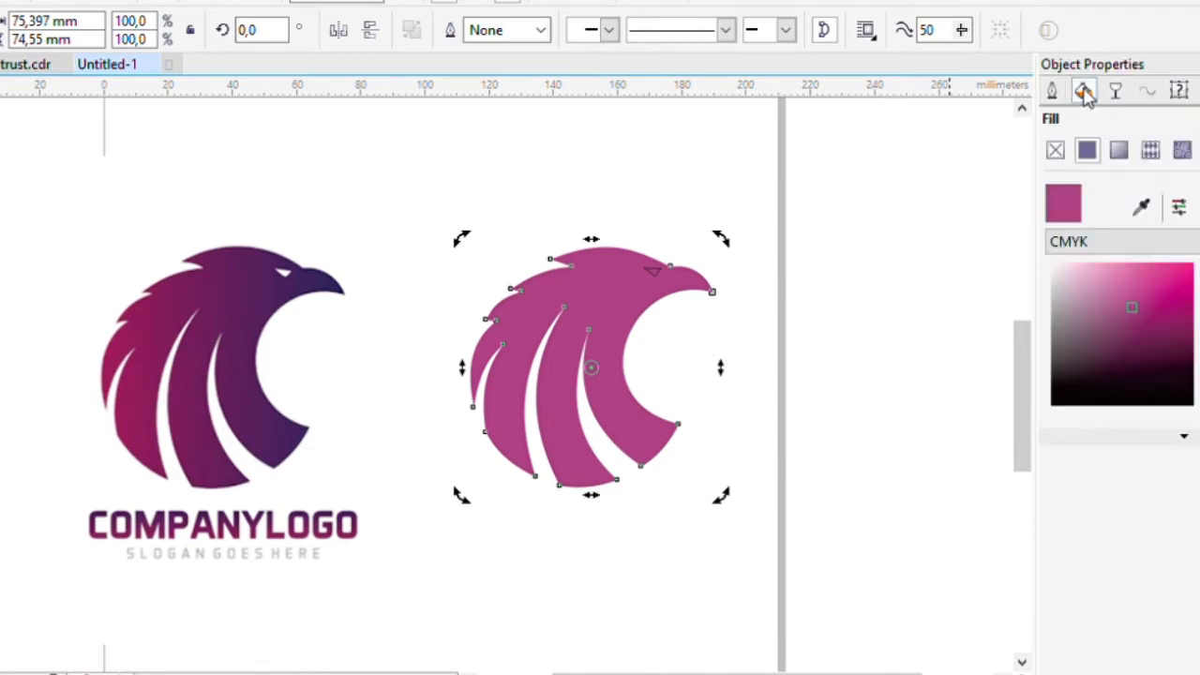
click(1125, 153)
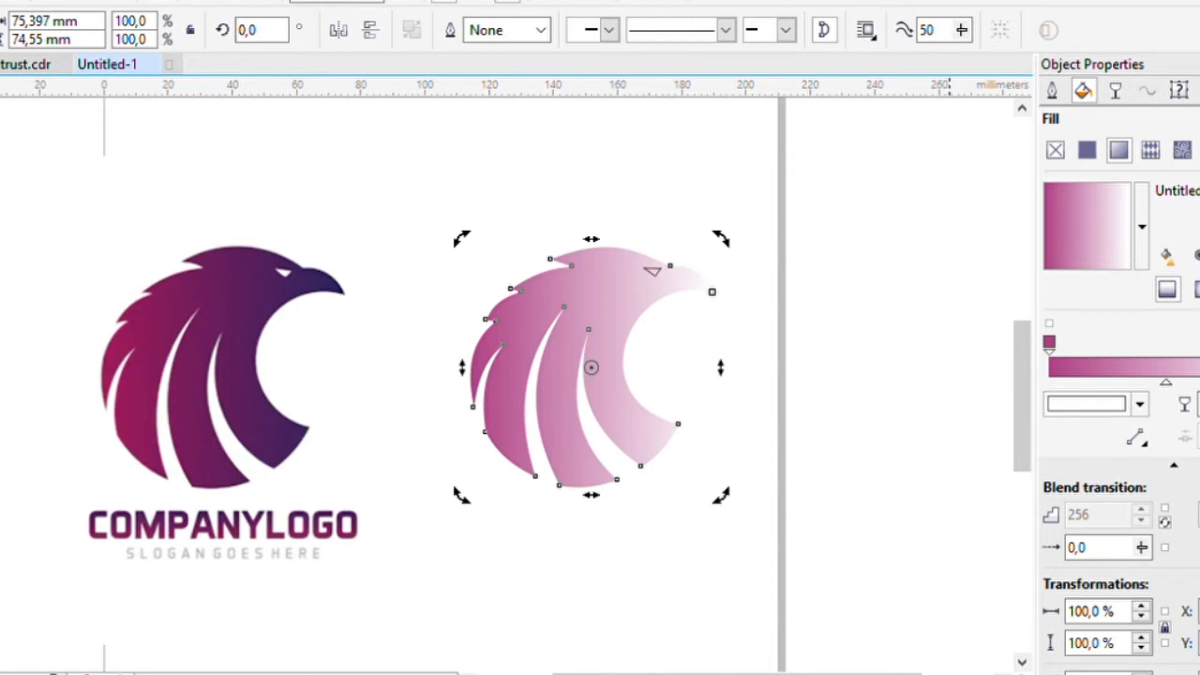
click(1181, 574)
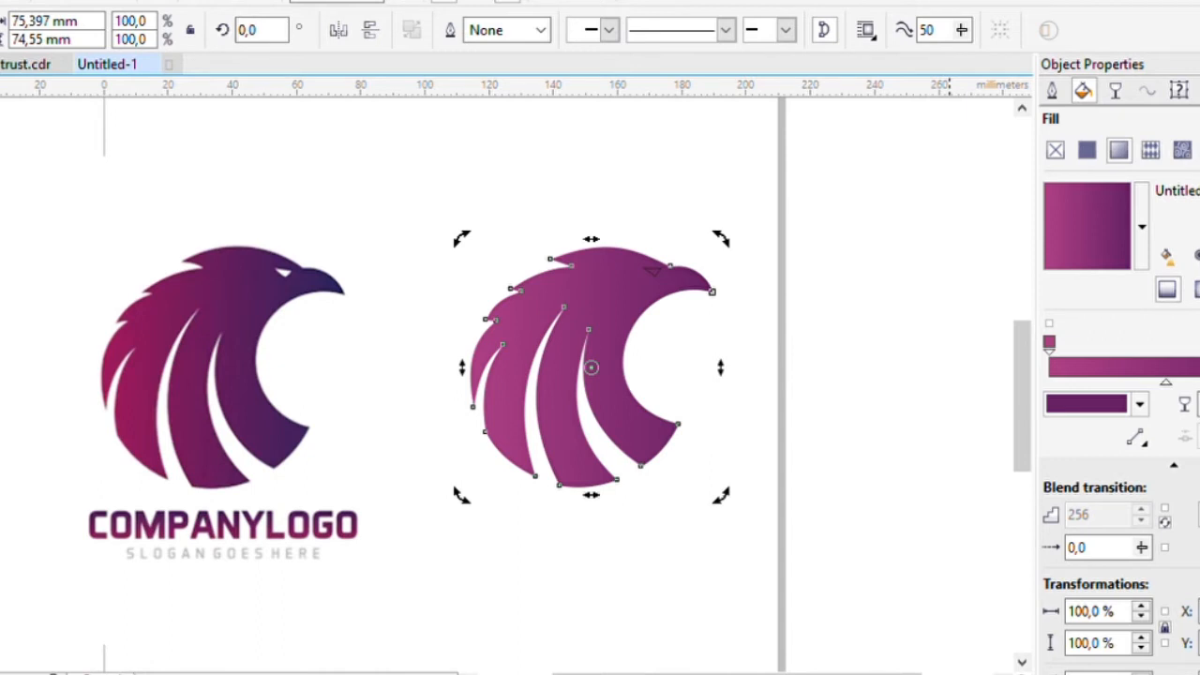
click(1183, 594)
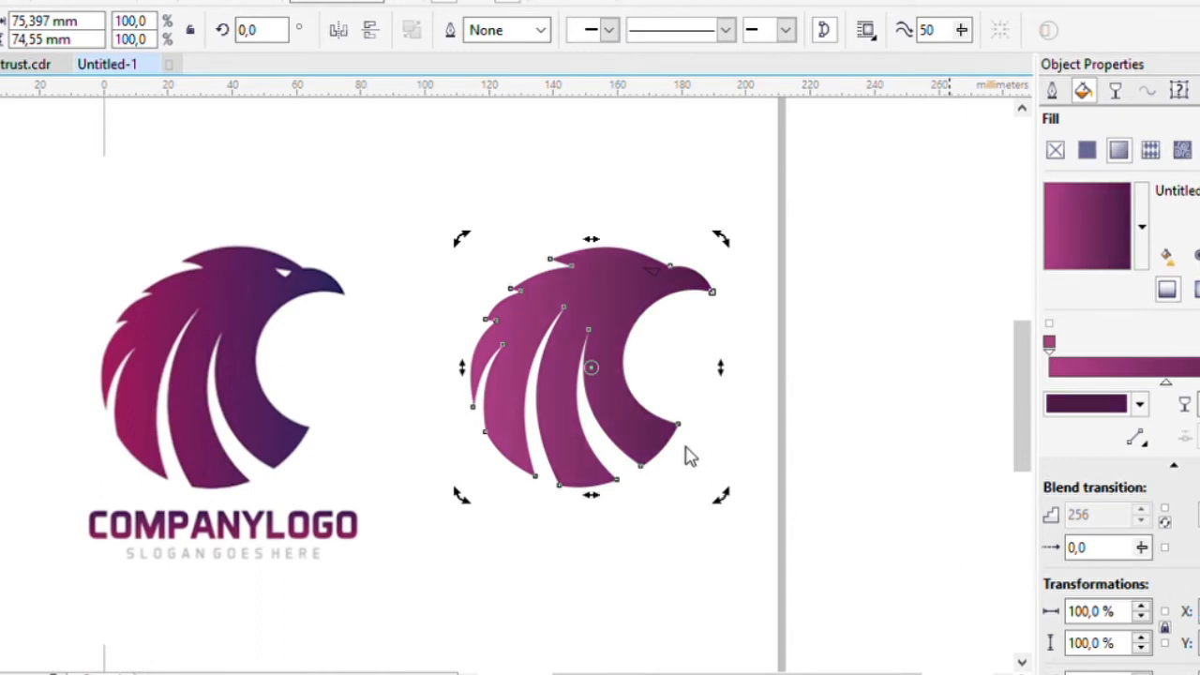
Step: Set the gradient's start colour to dark crimson and angle the blend diagonally from lower left to upper right
click(1052, 343)
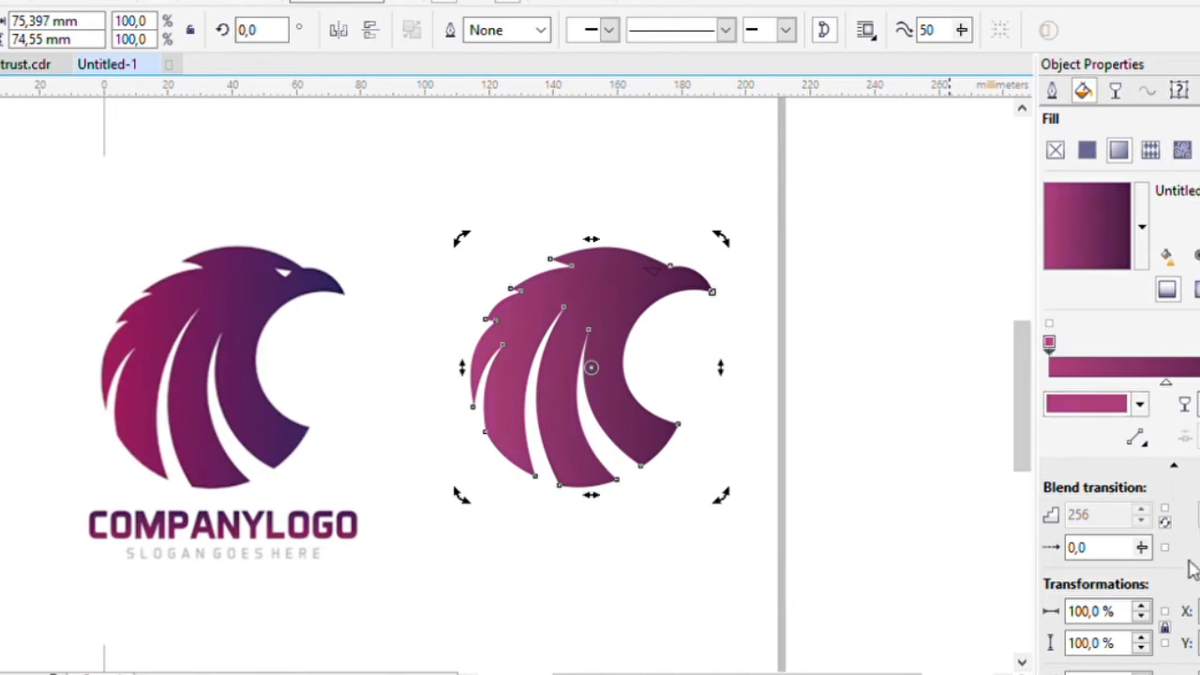
click(1190, 570)
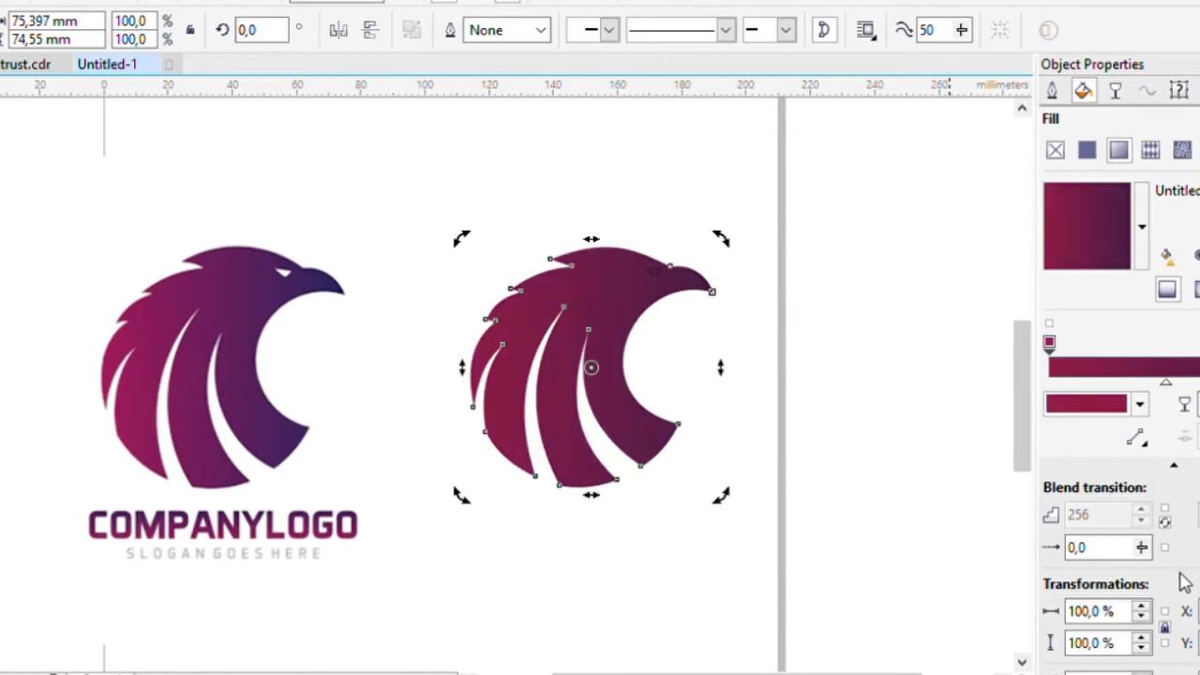
click(1195, 590)
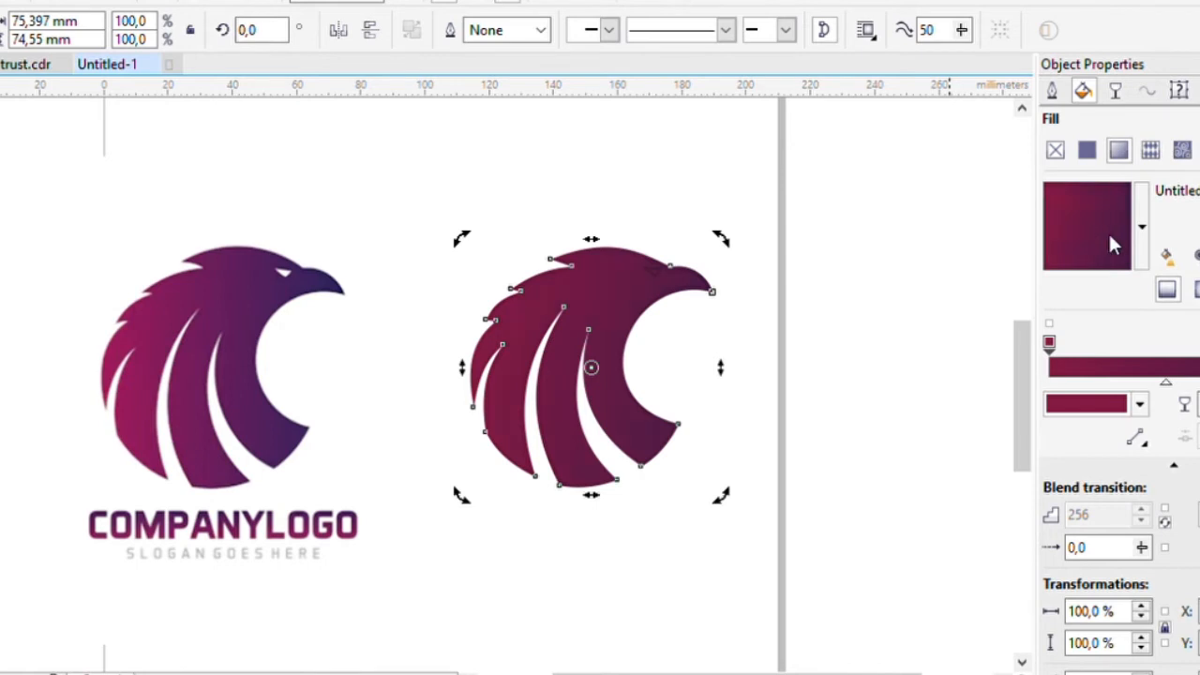
drag(1108, 232, 1093, 217)
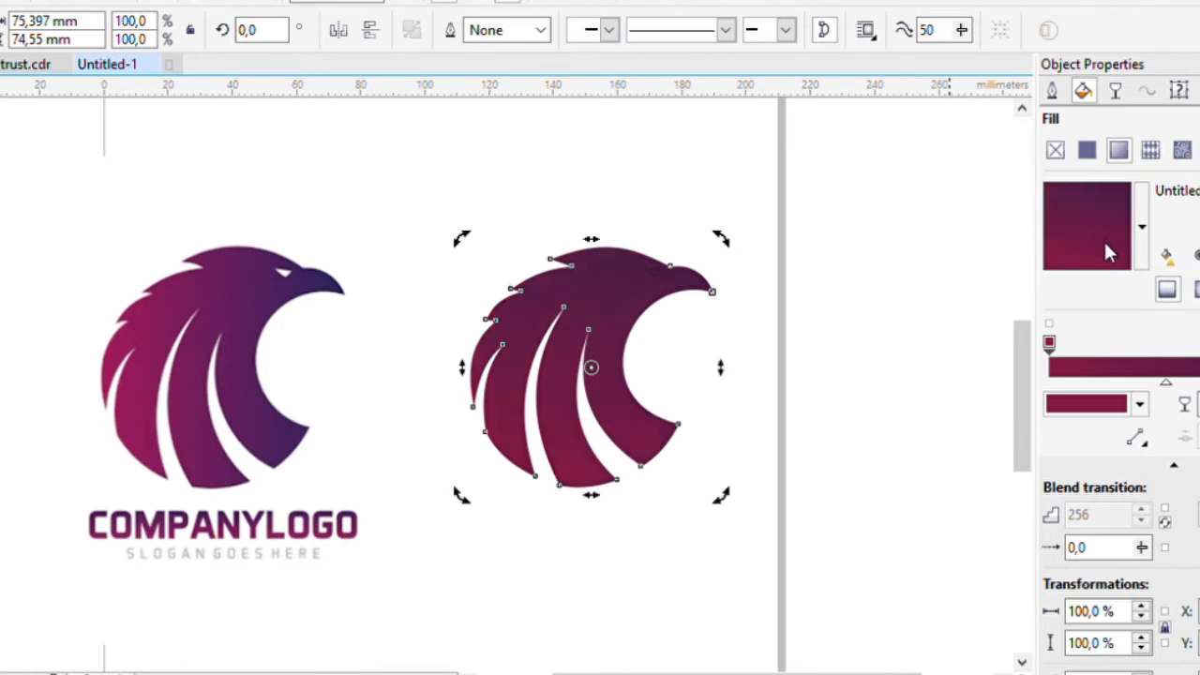
drag(1077, 241, 1144, 189)
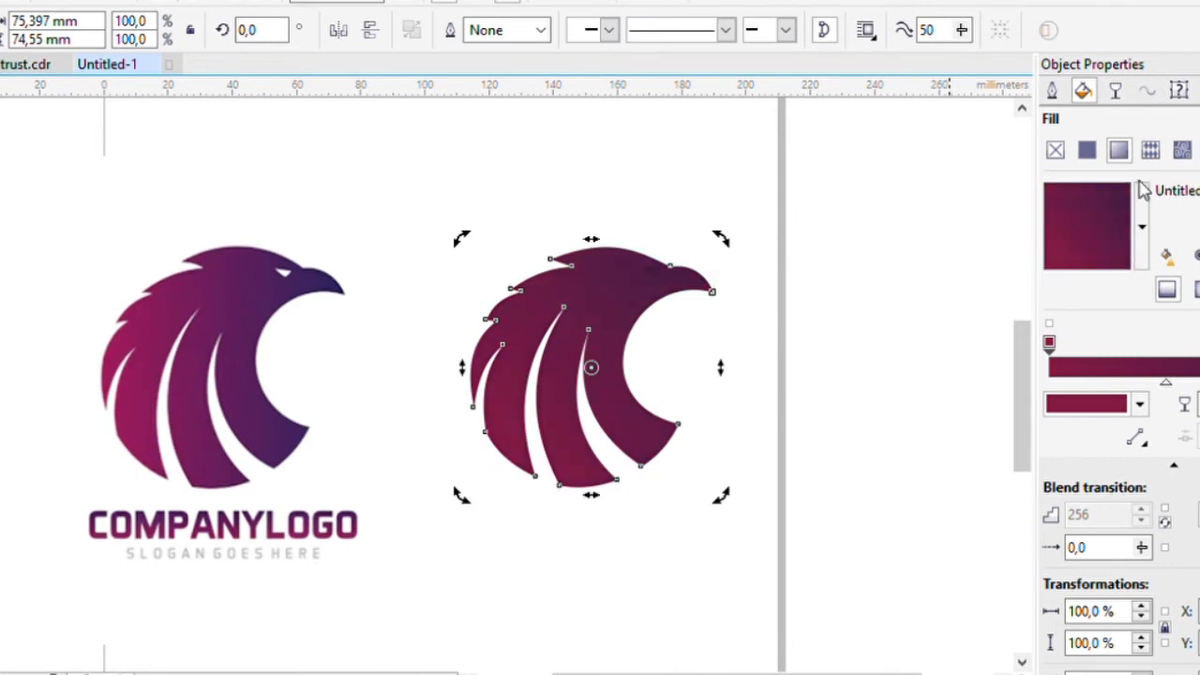
Step: Fill the eagle's triangular eye with white and remove its outline
click(760, 388)
drag(680, 220, 562, 320)
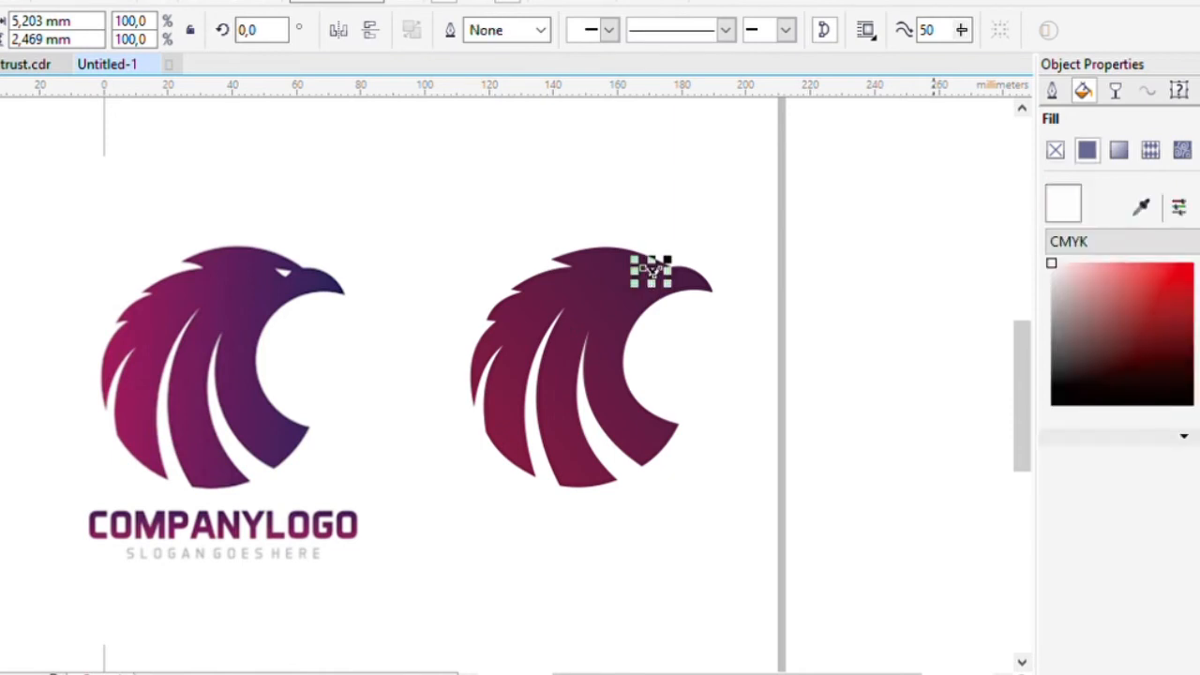
click(842, 265)
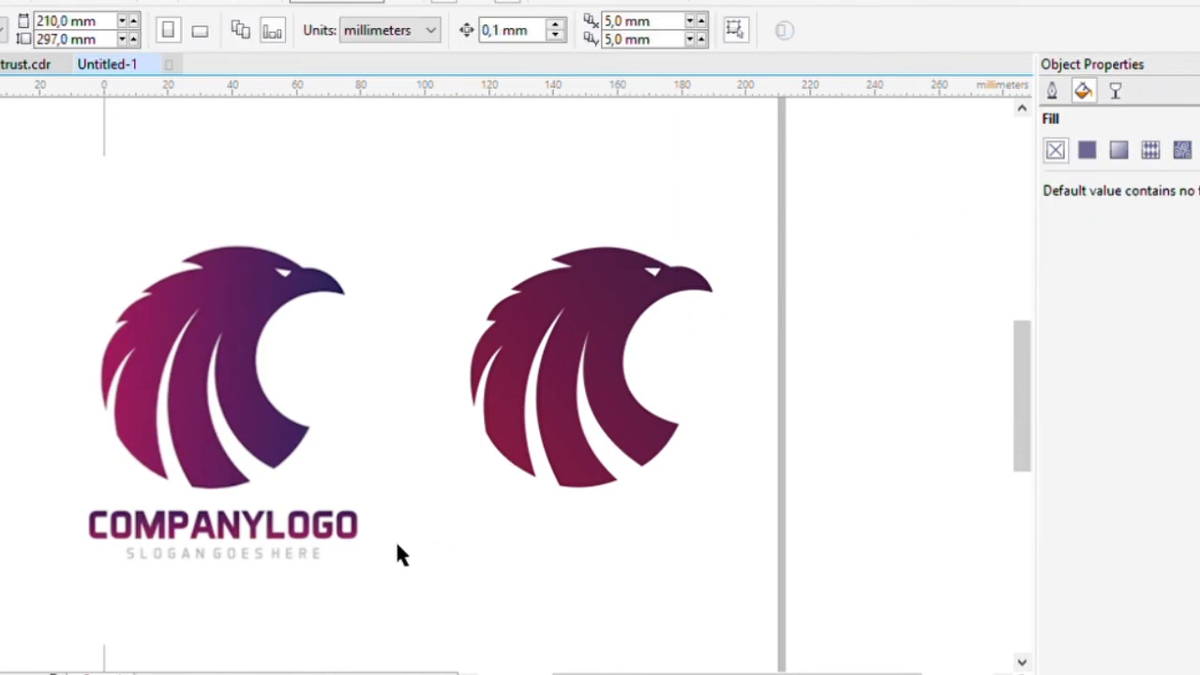
Step: Add artistic text below the traced eagle reading "YOUR COMPANY NAME" with "SLOGAN HERE" on a second line
key(F8)
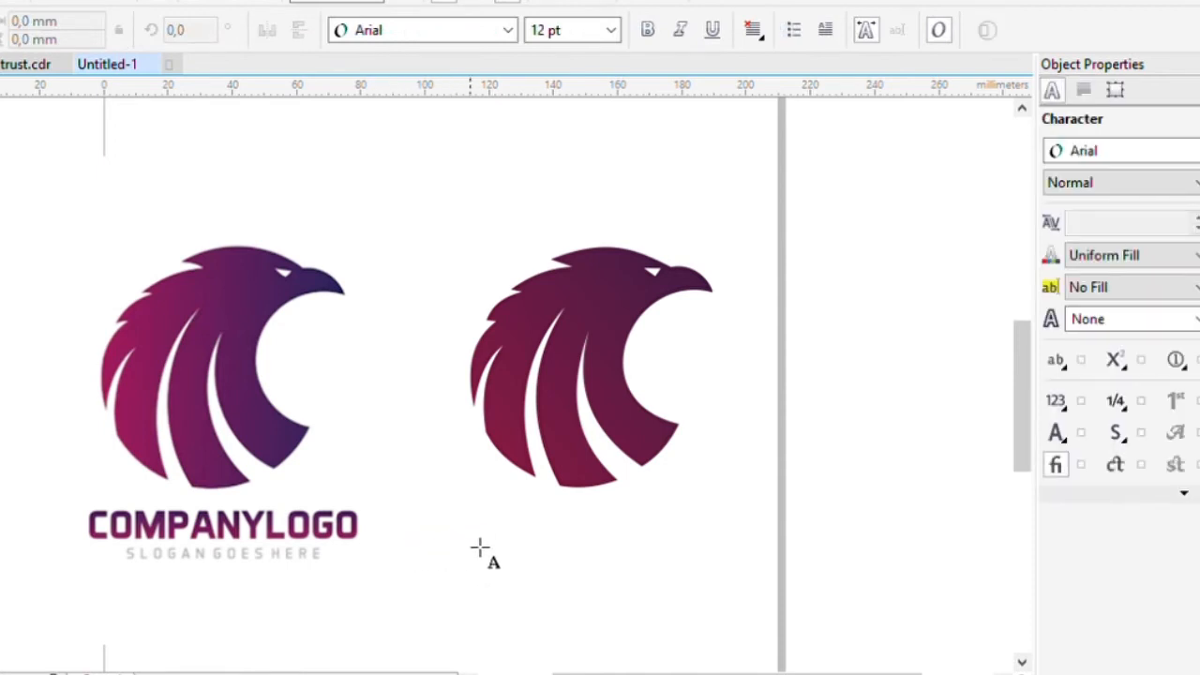
click(474, 542)
text(YOR)
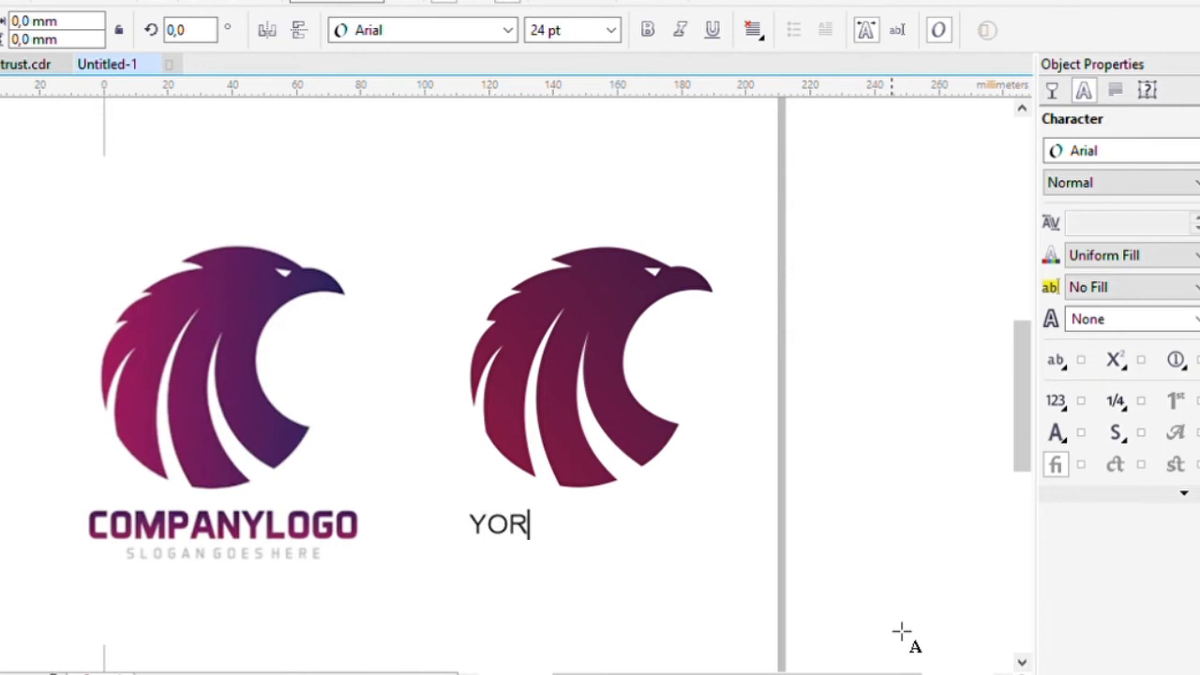
key(BackSpace)
text(UR)
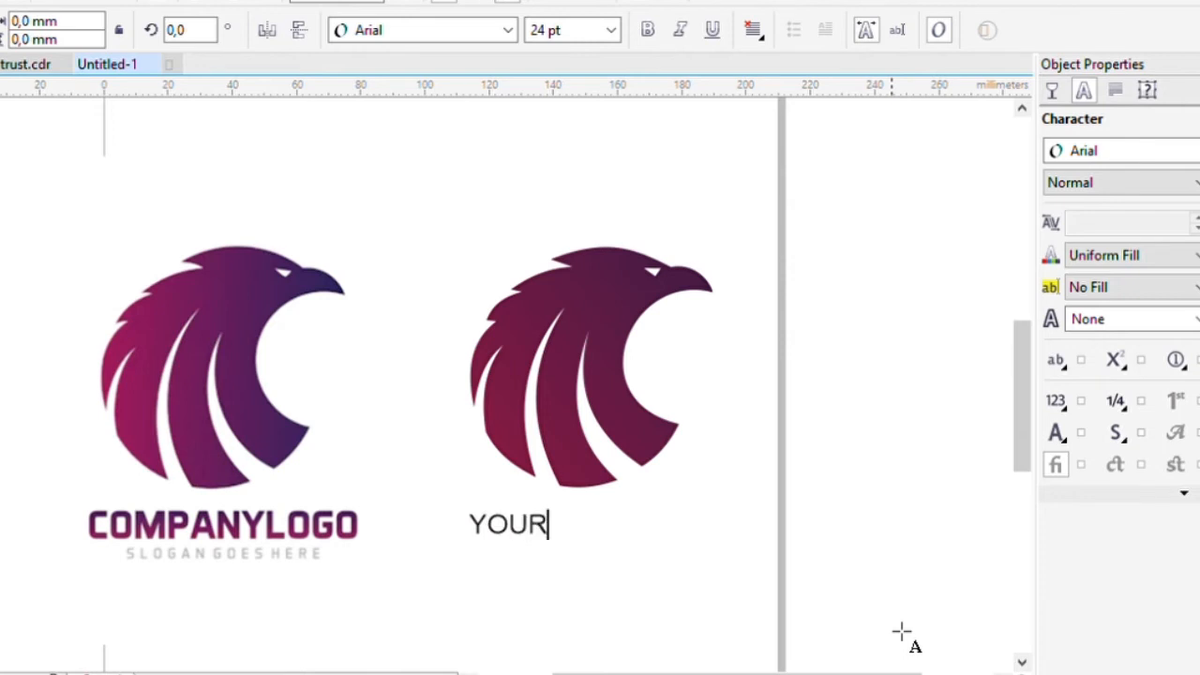
text( COMPAN)
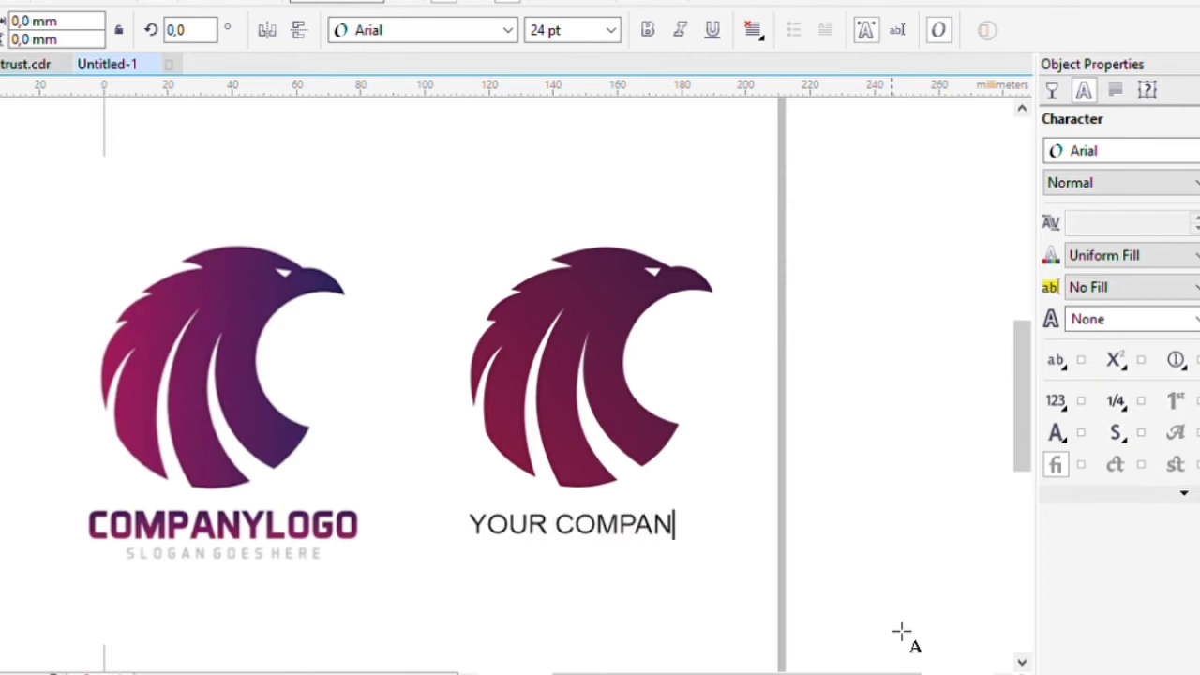
text(Y NAME )
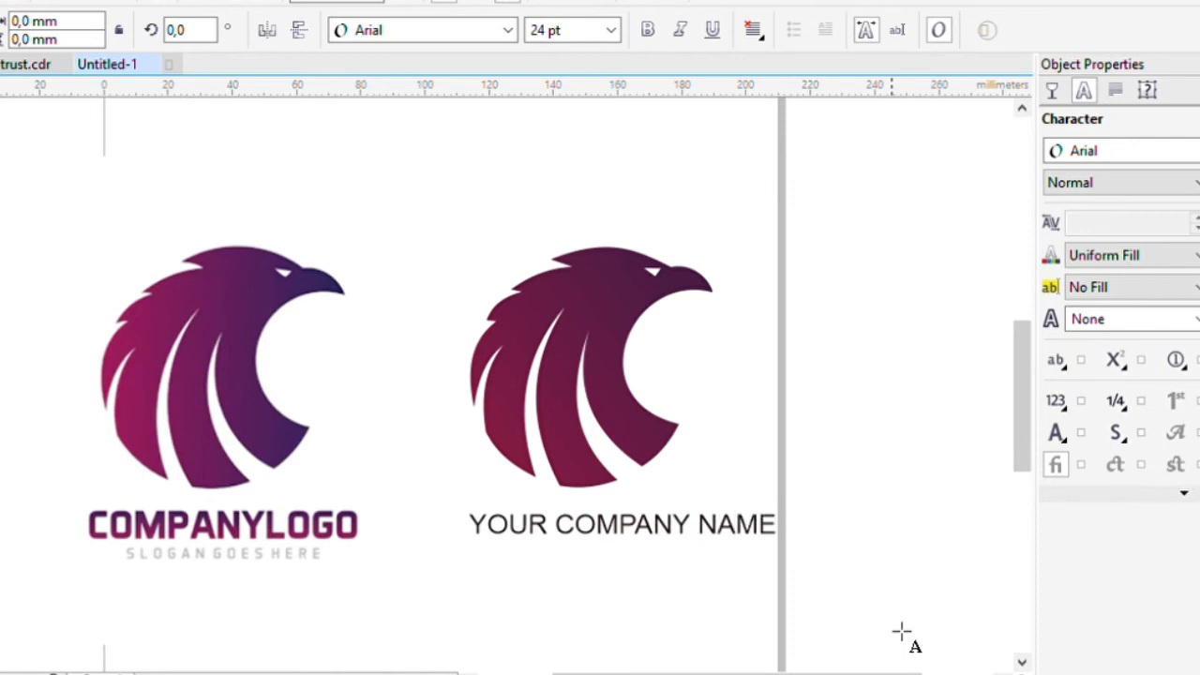
text(SLOG)
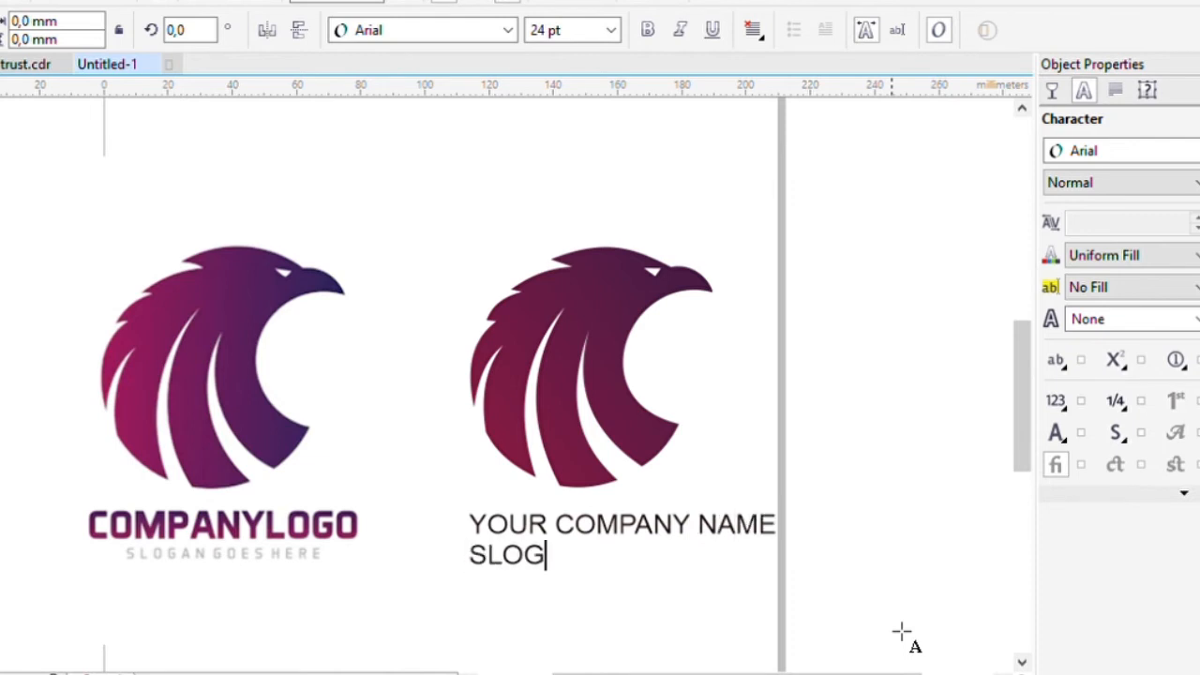
text(AN HERE)
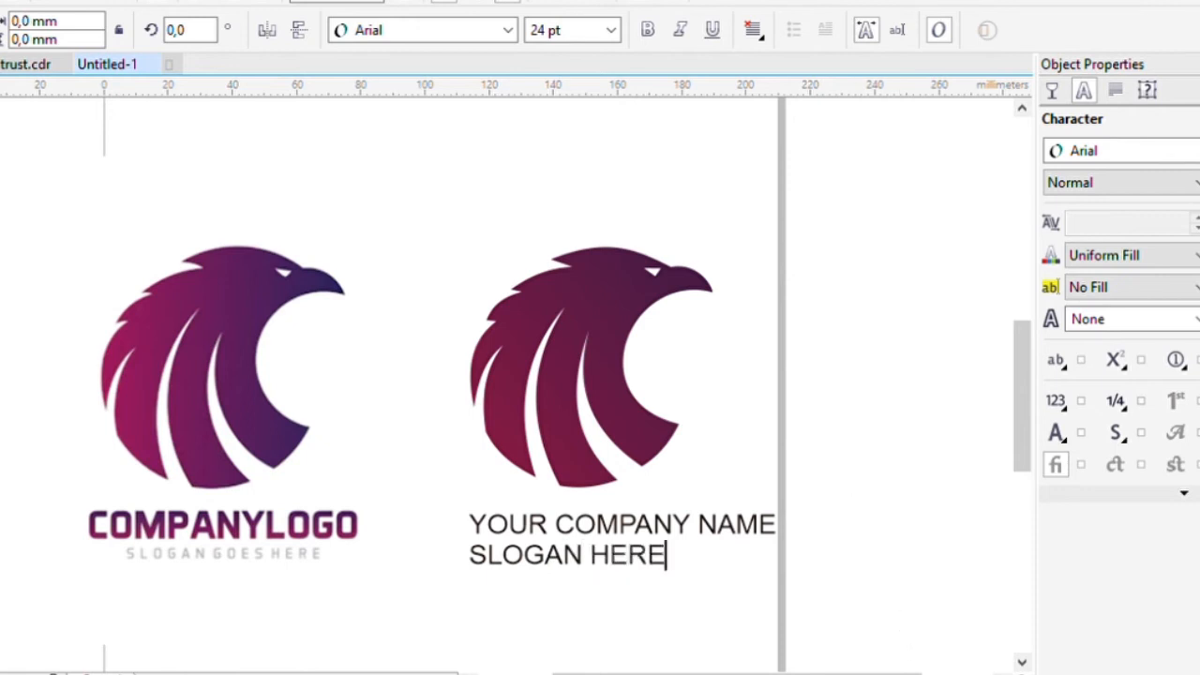
Step: Set the font of the company name and slogan text to Bebas
key(ctrl+space)
scroll(234, 365, down, 1)
scroll(461, 455, up, 1)
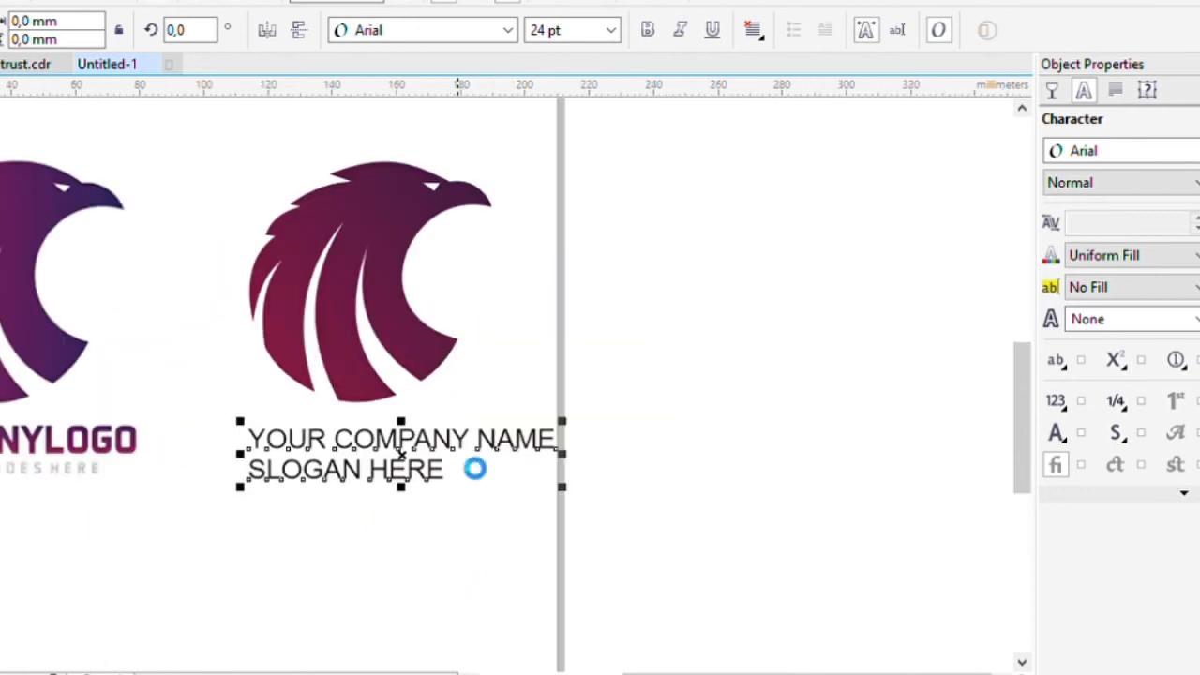
click(484, 34)
text(Bebas)
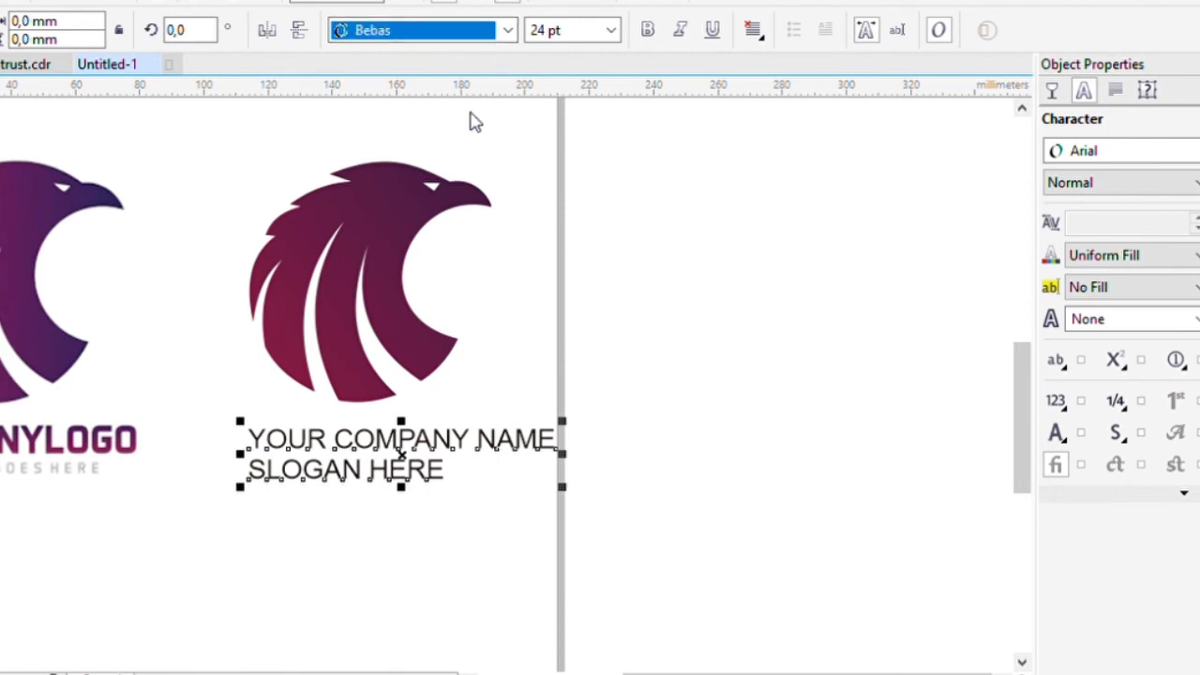
key(Return)
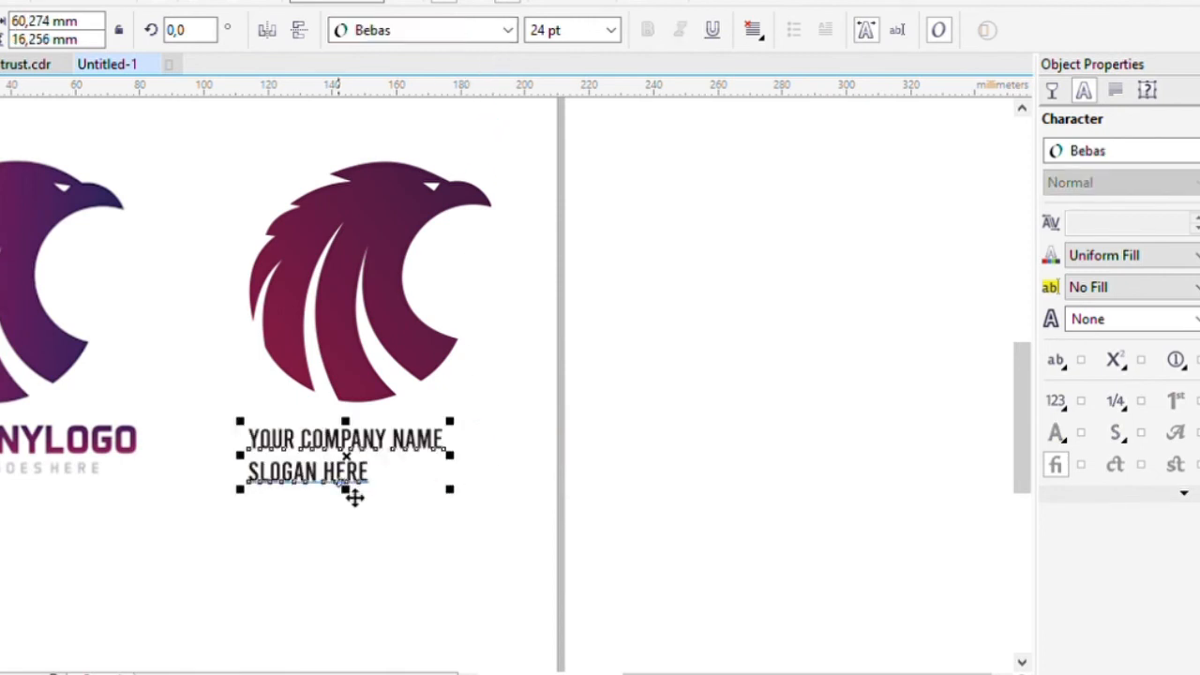
Step: Break the two text lines apart and scale the slogan down to about 22.5 mm wide
key(ctrl+k)
scroll(341, 481, up, 1)
click(358, 482)
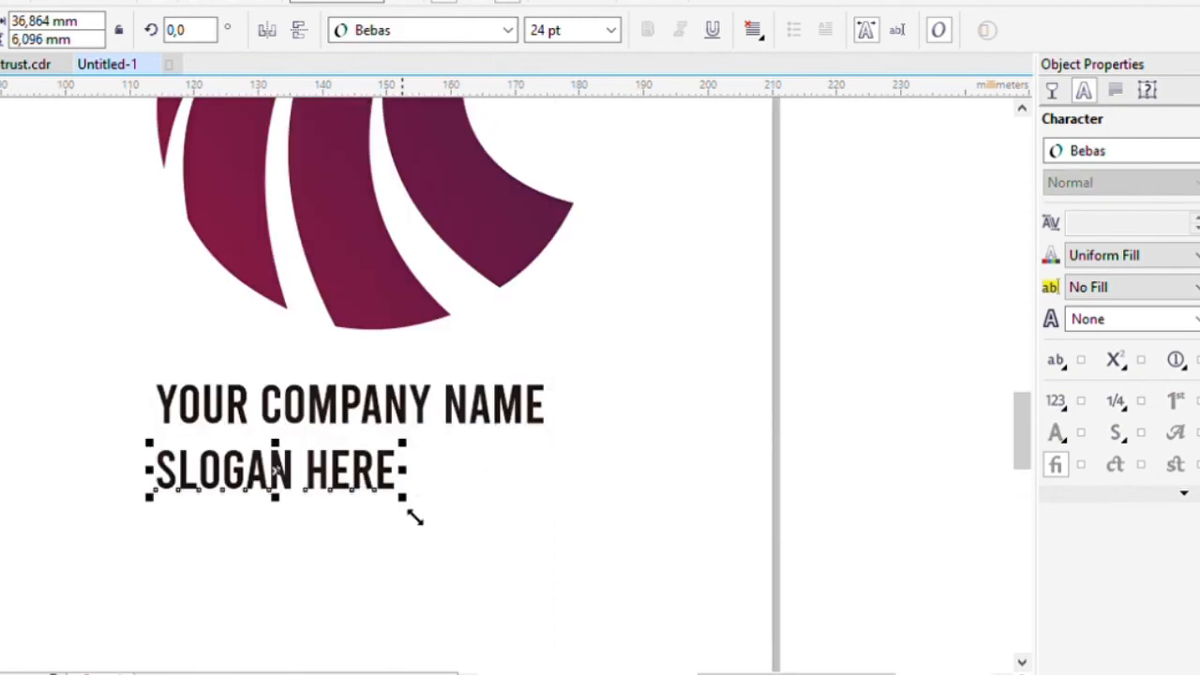
drag(416, 518, 319, 509)
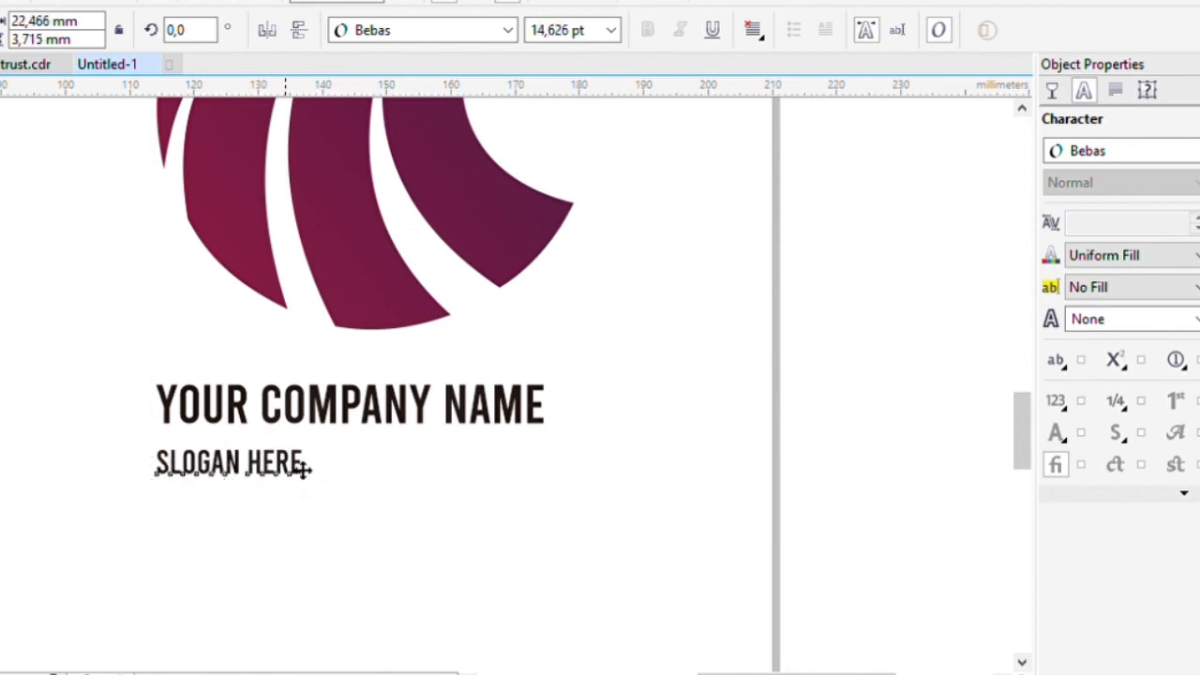
Step: Centre the slogan horizontally under the company name, and align both lines with the eagle's centre
shift+click(316, 428)
key(c)
shift+click(372, 317)
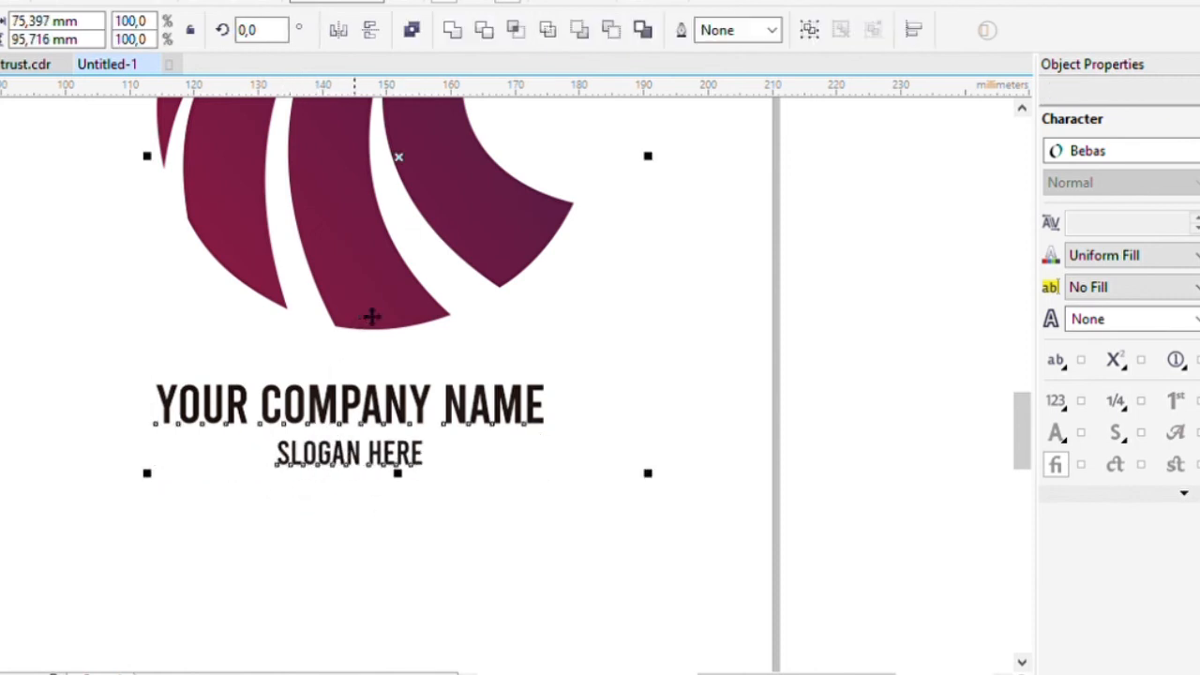
key(c)
Step: Enlarge the company name and slogan together to about 109 mm wide
scroll(382, 418, down, 2)
drag(507, 392, 261, 452)
scroll(378, 416, up, 2)
drag(491, 398, 579, 387)
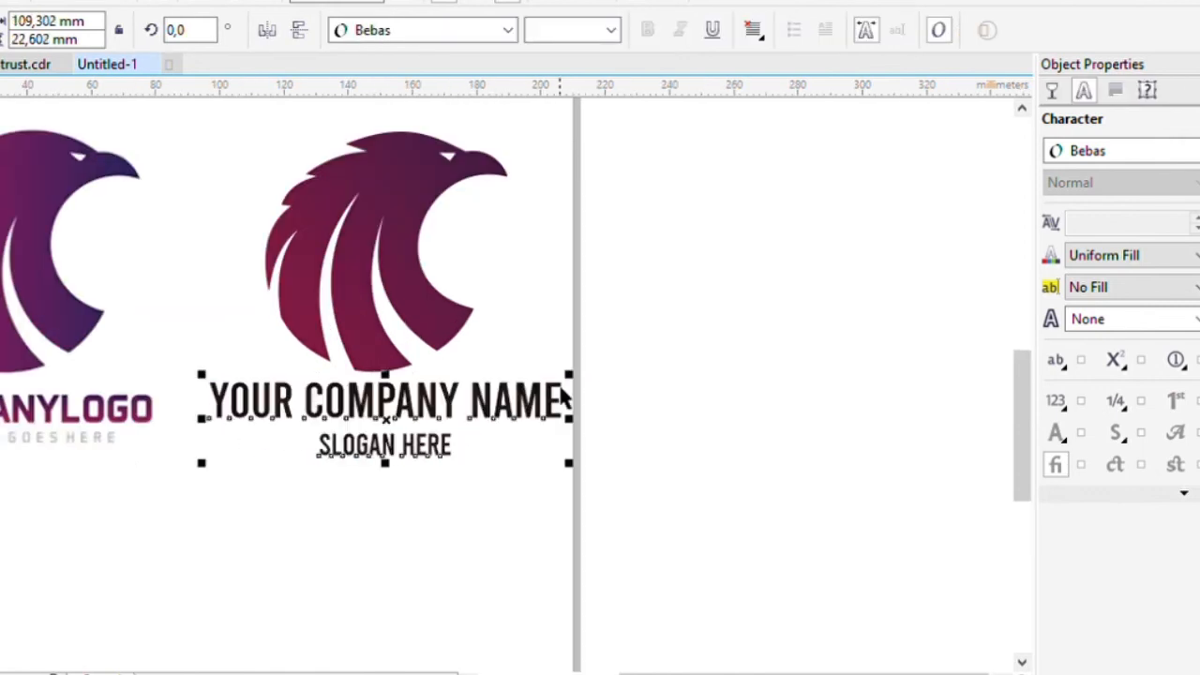
Step: Change the font of the company name and slogan to DIN BlackAlternate
click(482, 30)
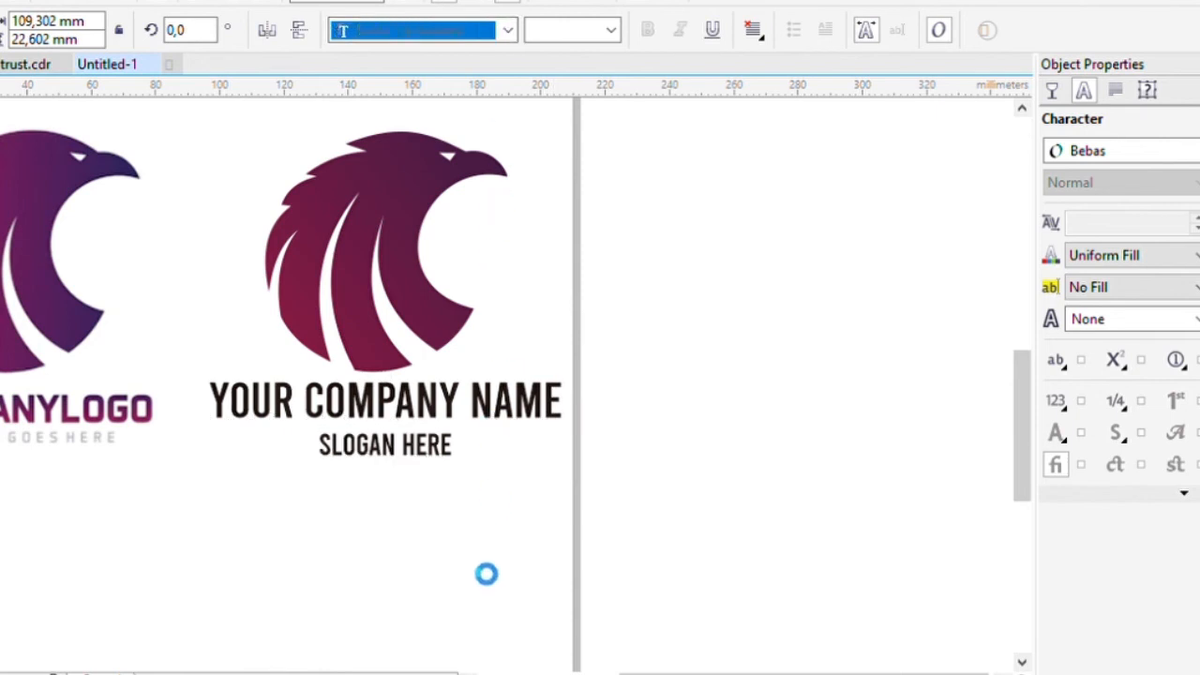
key(Down)
key(Down)
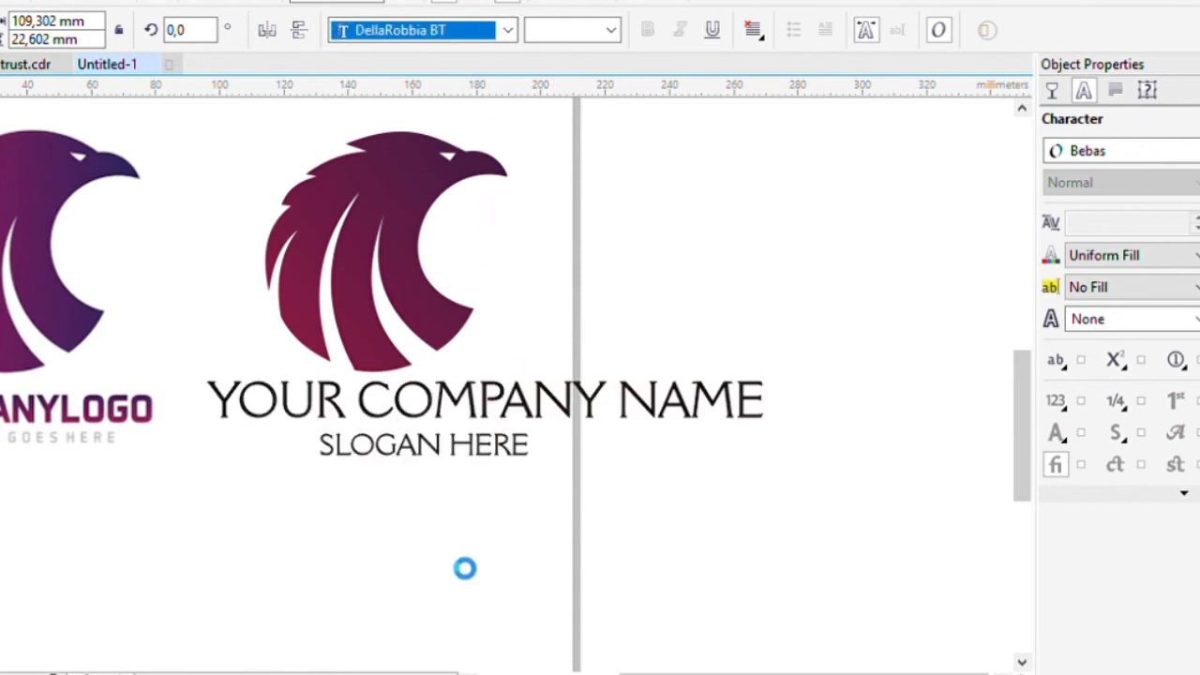
key(Down)
key(Down)
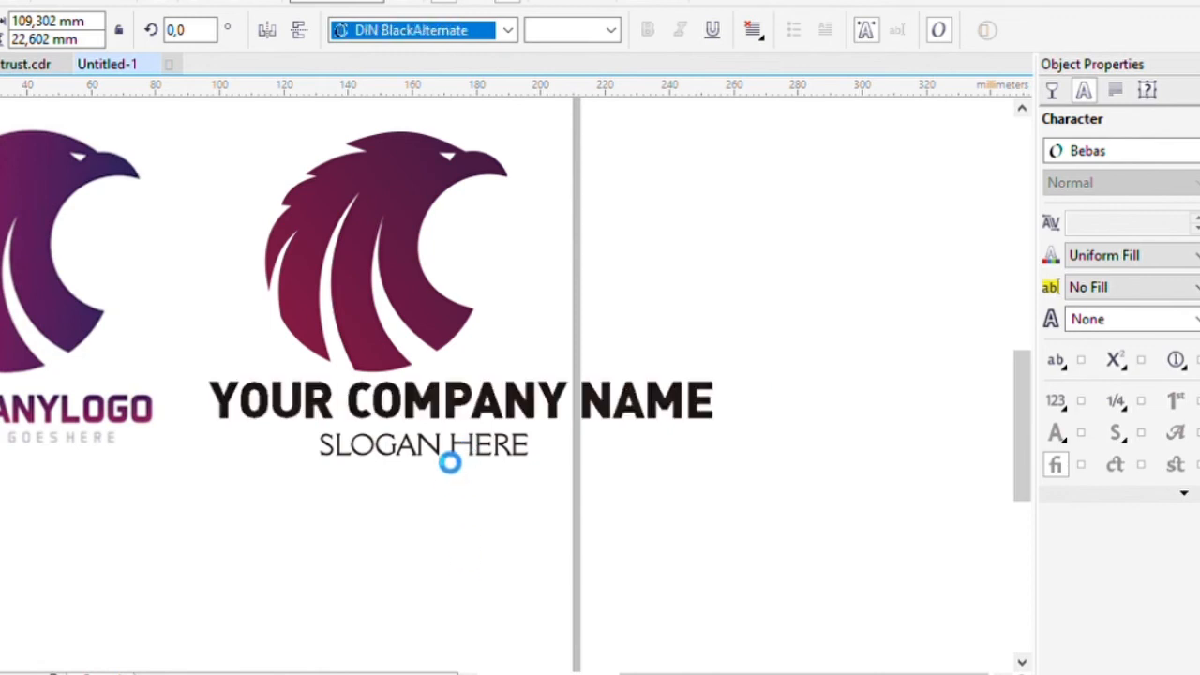
key(Up)
key(Down)
key(Return)
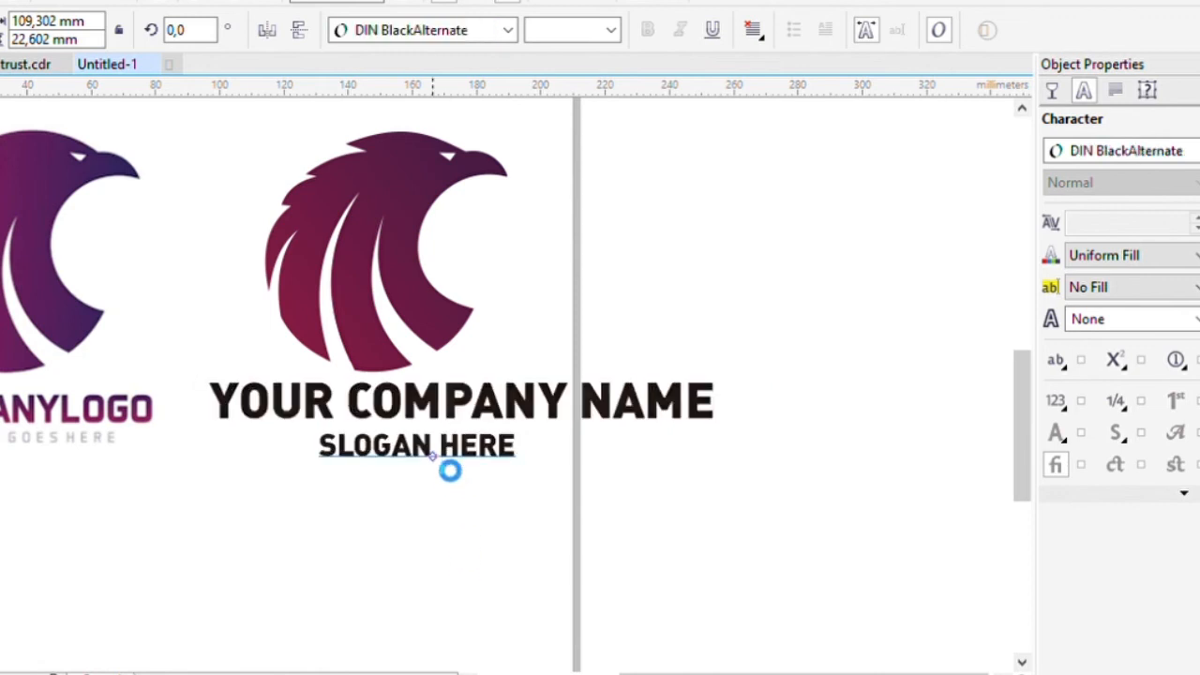
Step: Set the font of the slogan line alone to DIN Alternate
click(431, 478)
click(436, 450)
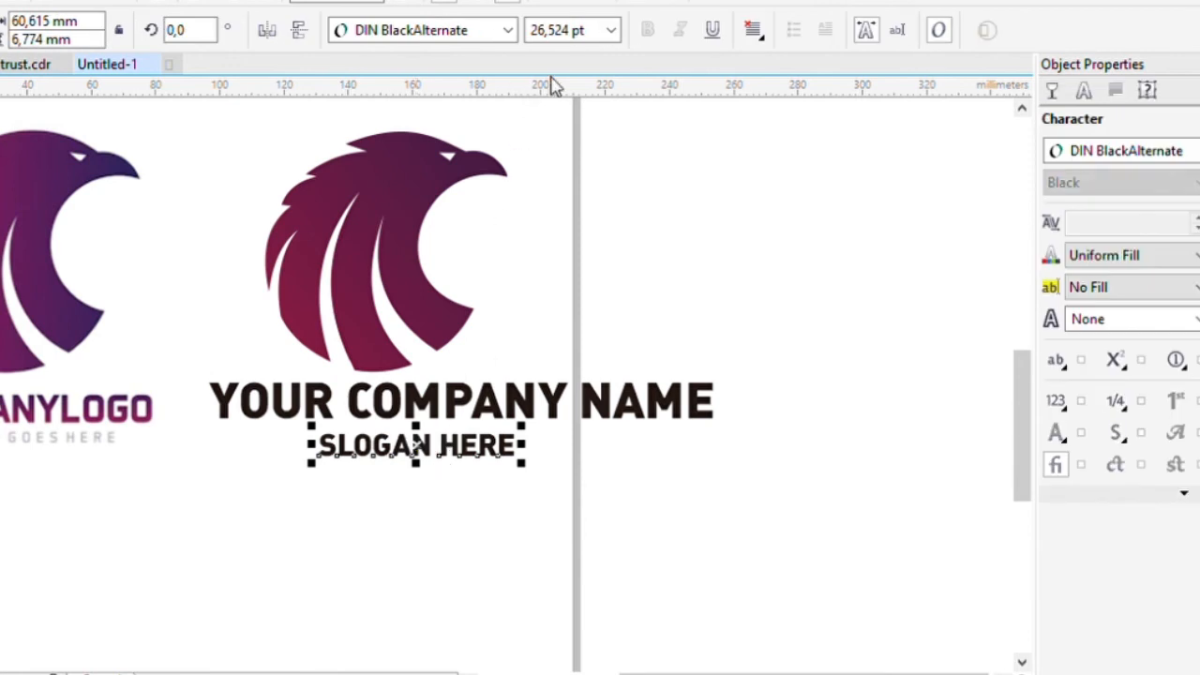
click(436, 36)
key(Up)
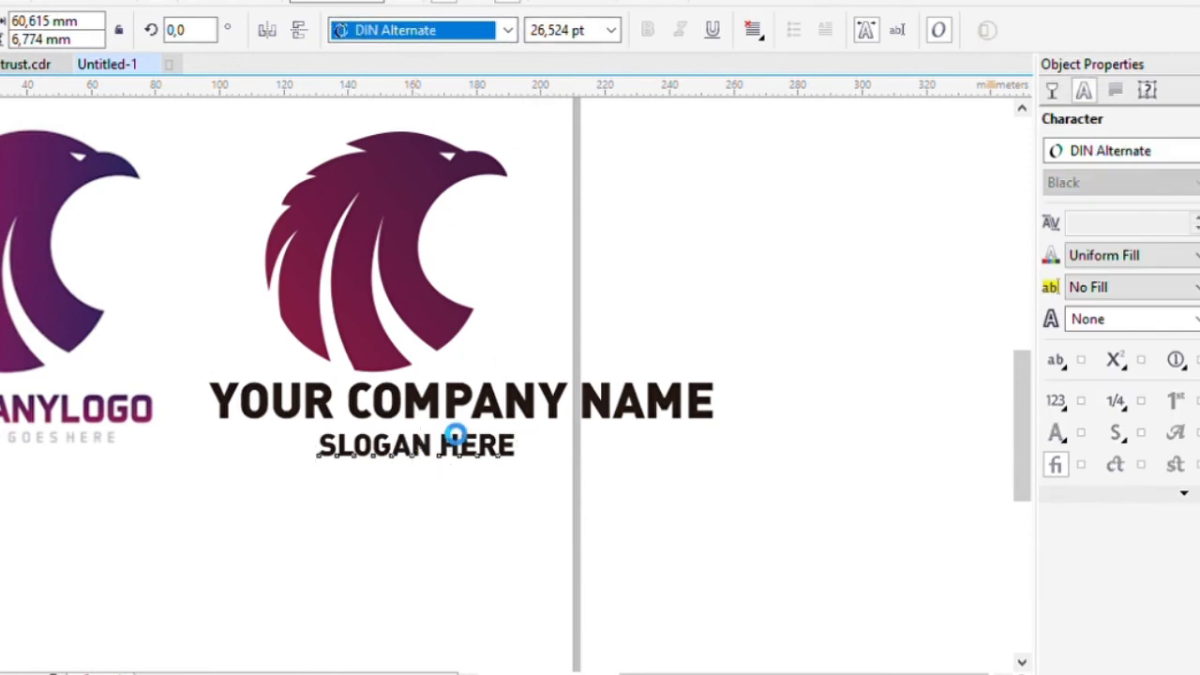
key(Return)
Step: Centre the slogan horizontally under the company name and align both lines with the eagle's vertical centre line
shift+click(433, 417)
key(c)
shift+click(420, 310)
key(c)
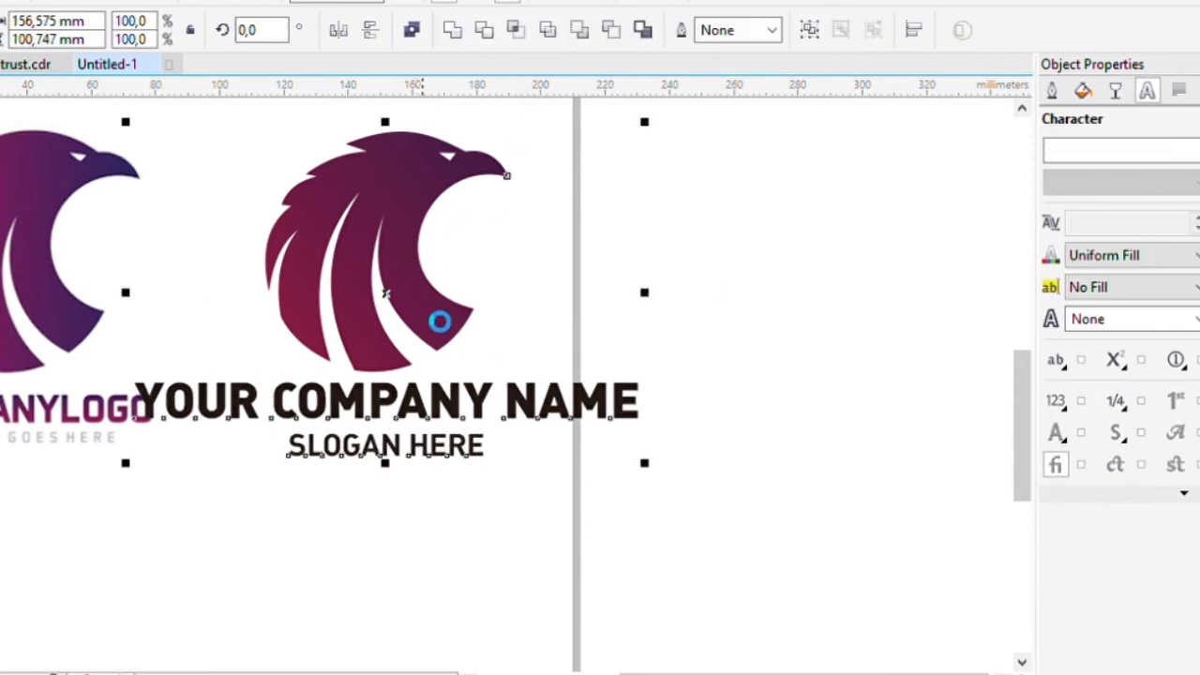
Step: Move the reference logo bitmap further left, clear of the enlarged company name
scroll(423, 515, down, 1)
click(422, 516)
drag(231, 406, 112, 397)
scroll(428, 468, up, 2)
click(429, 474)
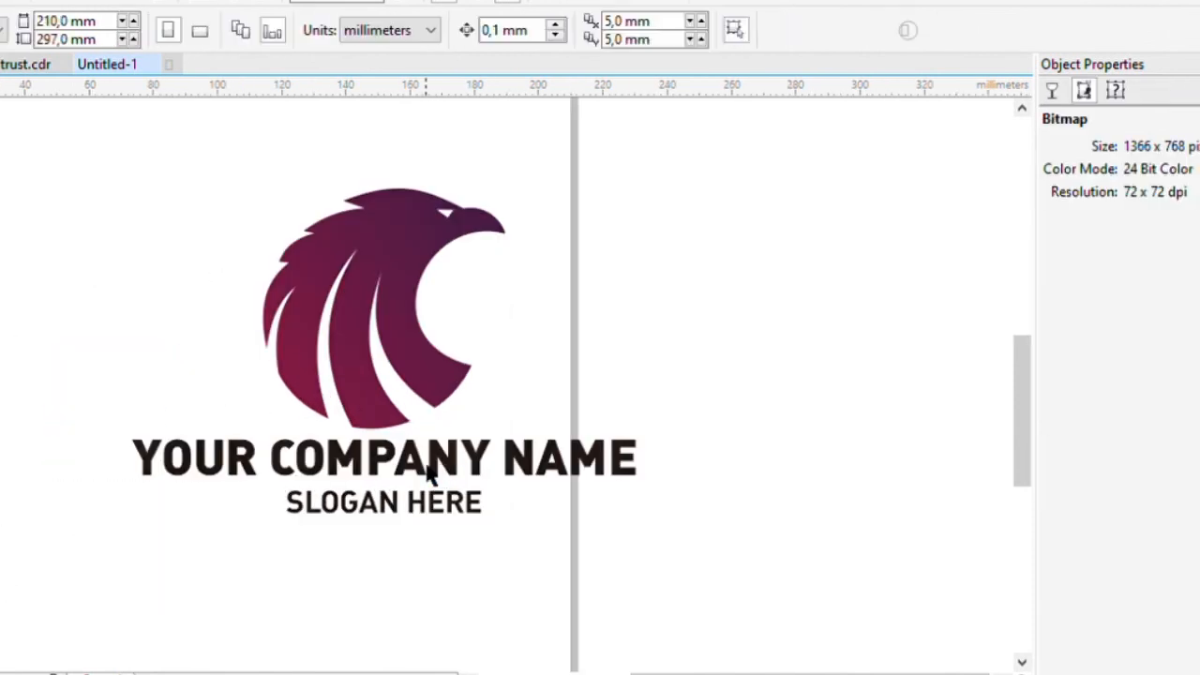
Step: Scale the company name and slogan down together to about 111.5 mm wide, centred under the eagle
click(422, 478)
drag(643, 428, 637, 459)
click(440, 394)
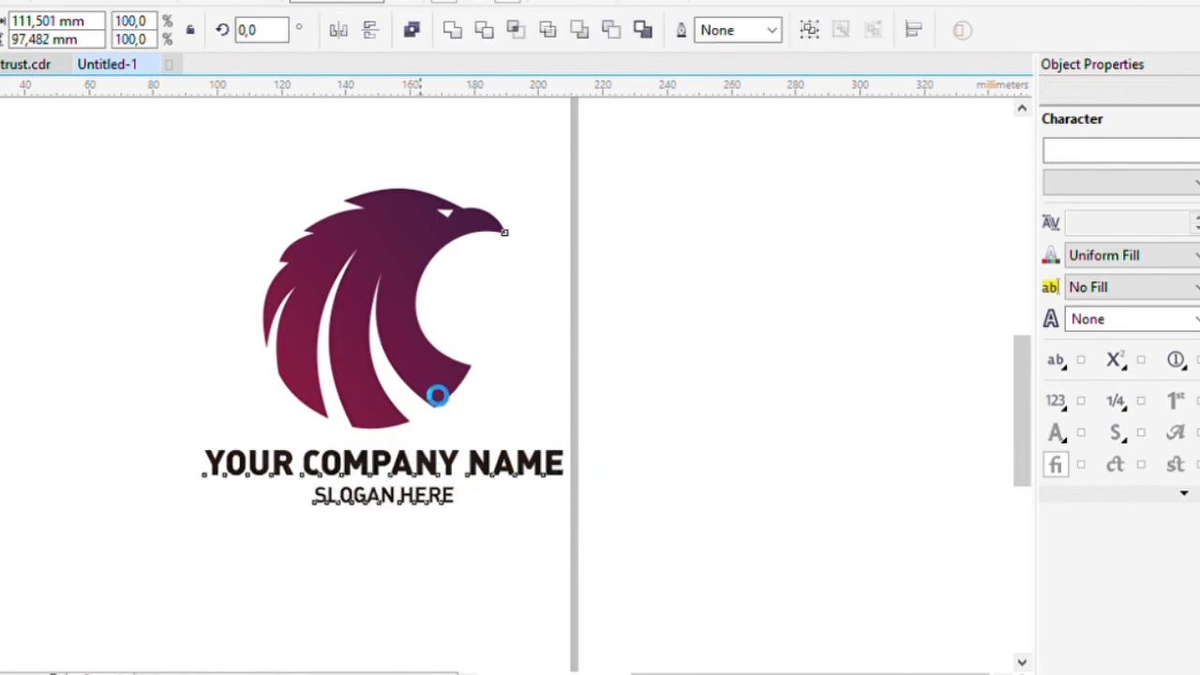
click(680, 434)
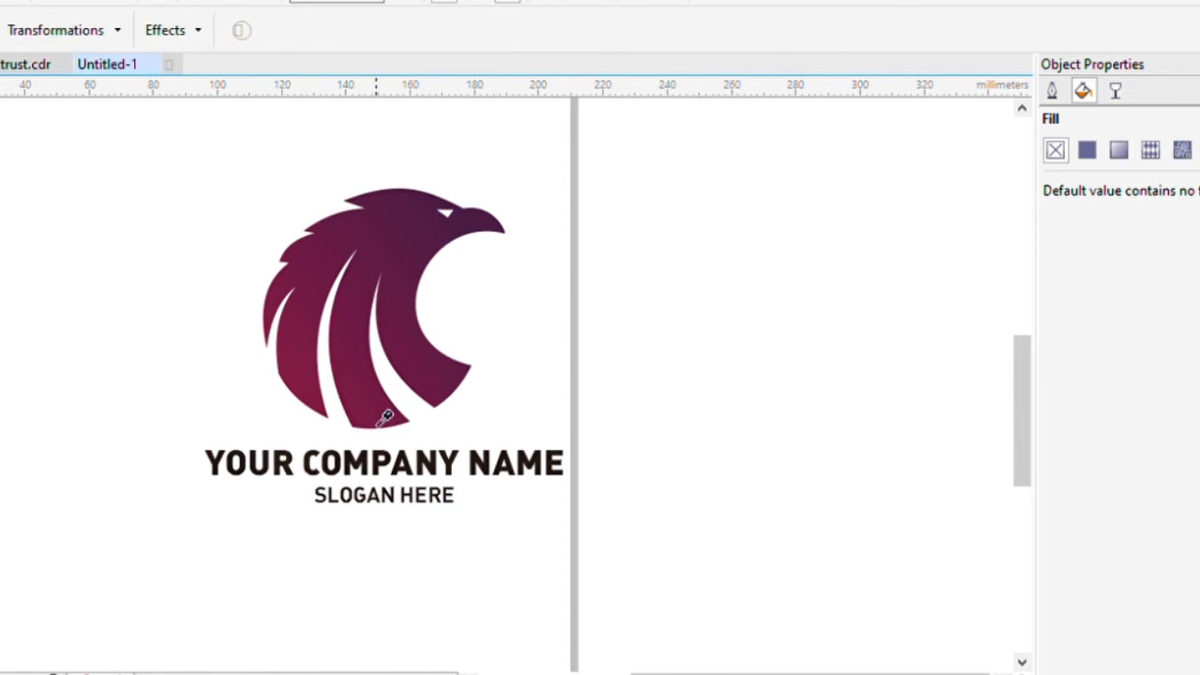
Step: Apply the eagle's gradient fill to the company name and the slogan with the Attributes eyedropper
scroll(381, 473, up, 2)
scroll(388, 480, up, 2)
click(308, 445)
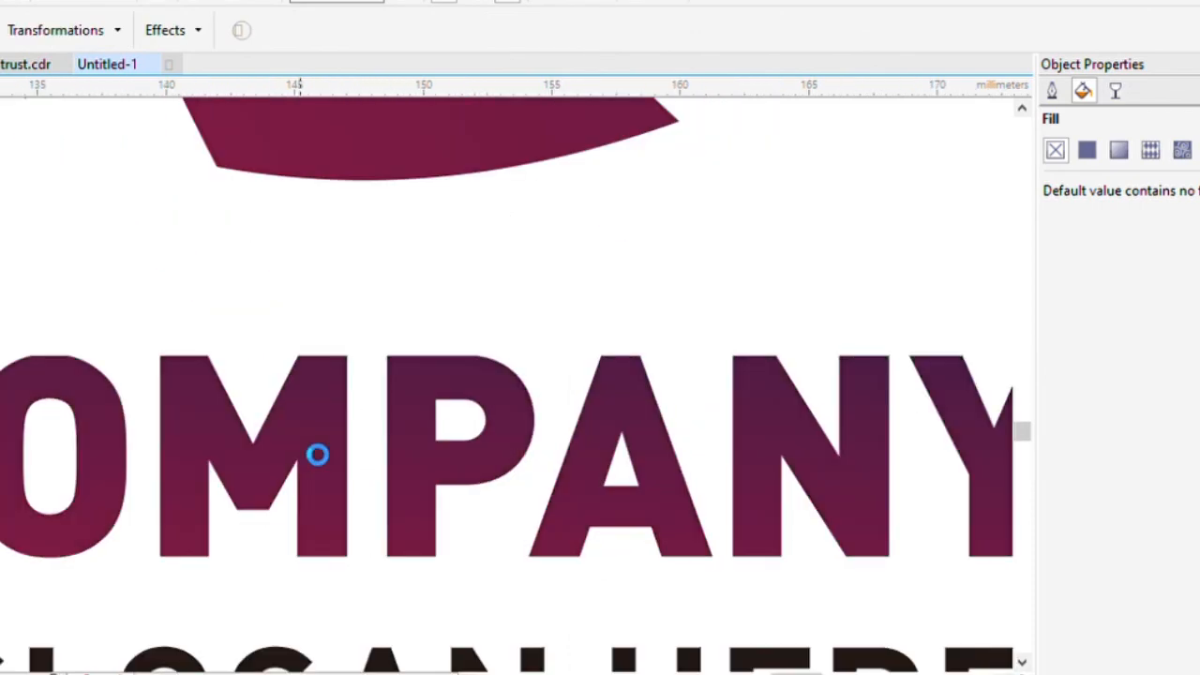
scroll(316, 452, down, 3)
scroll(308, 447, up, 3)
scroll(372, 484, up, 2)
click(413, 493)
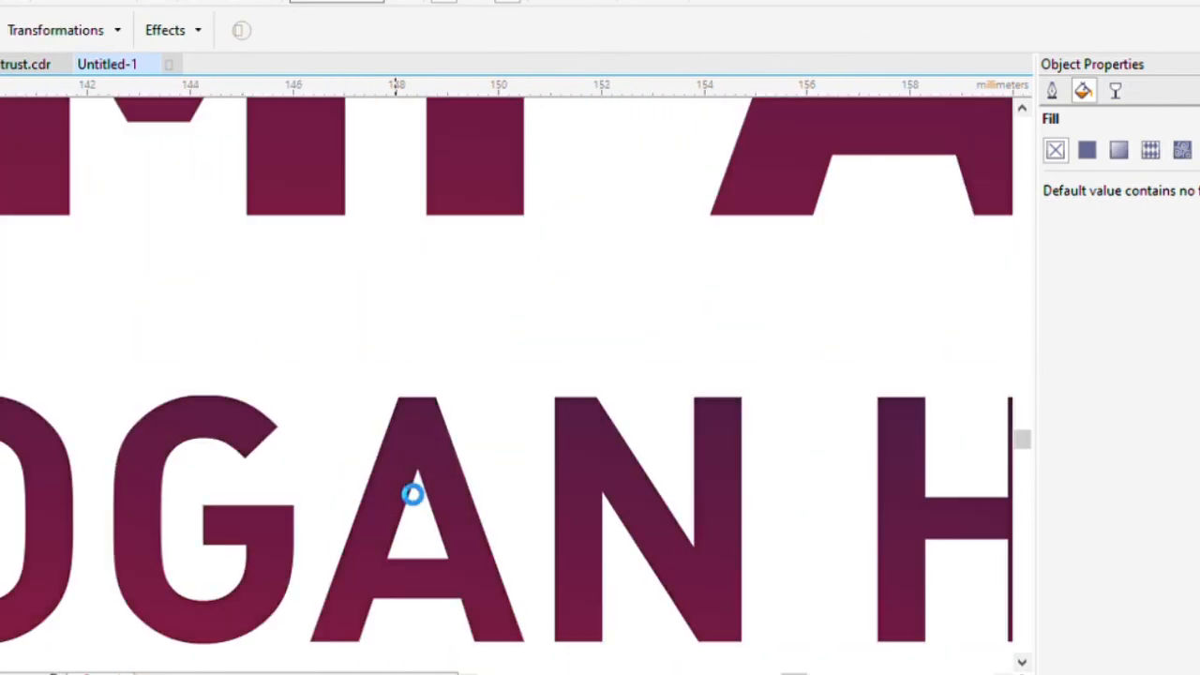
Step: Delete the reference logo bitmap beside the finished logo
scroll(413, 493, down, 4)
scroll(362, 463, down, 4)
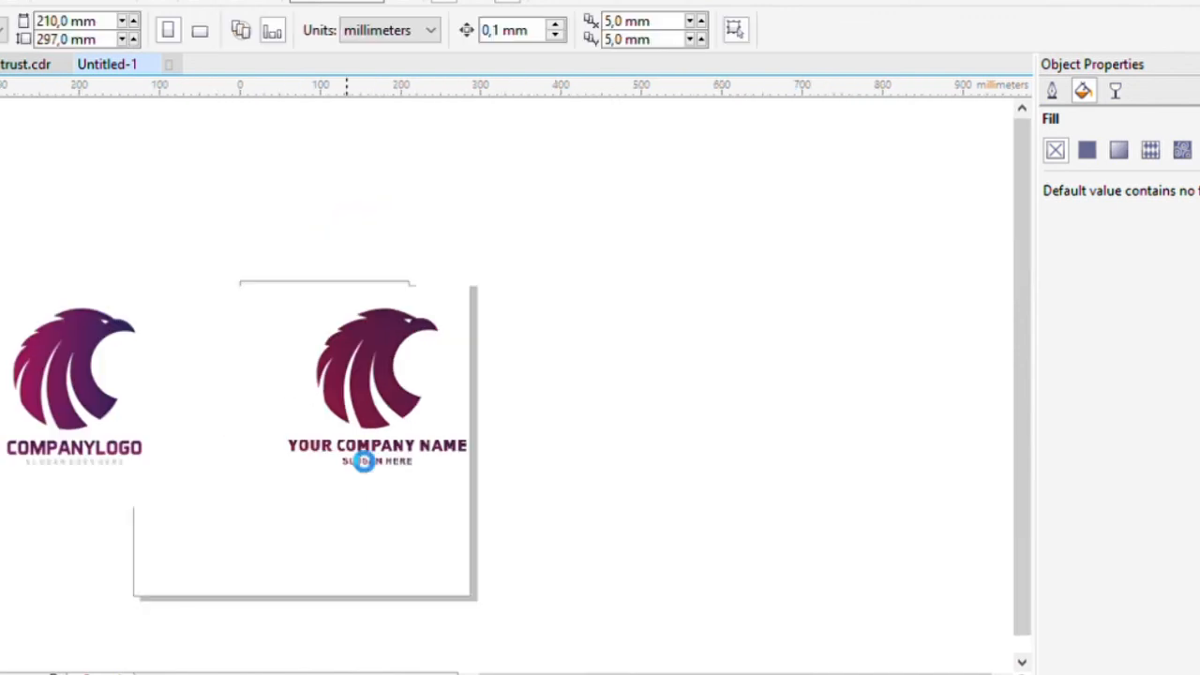
scroll(225, 450, up, 2)
click(215, 450)
key(Delete)
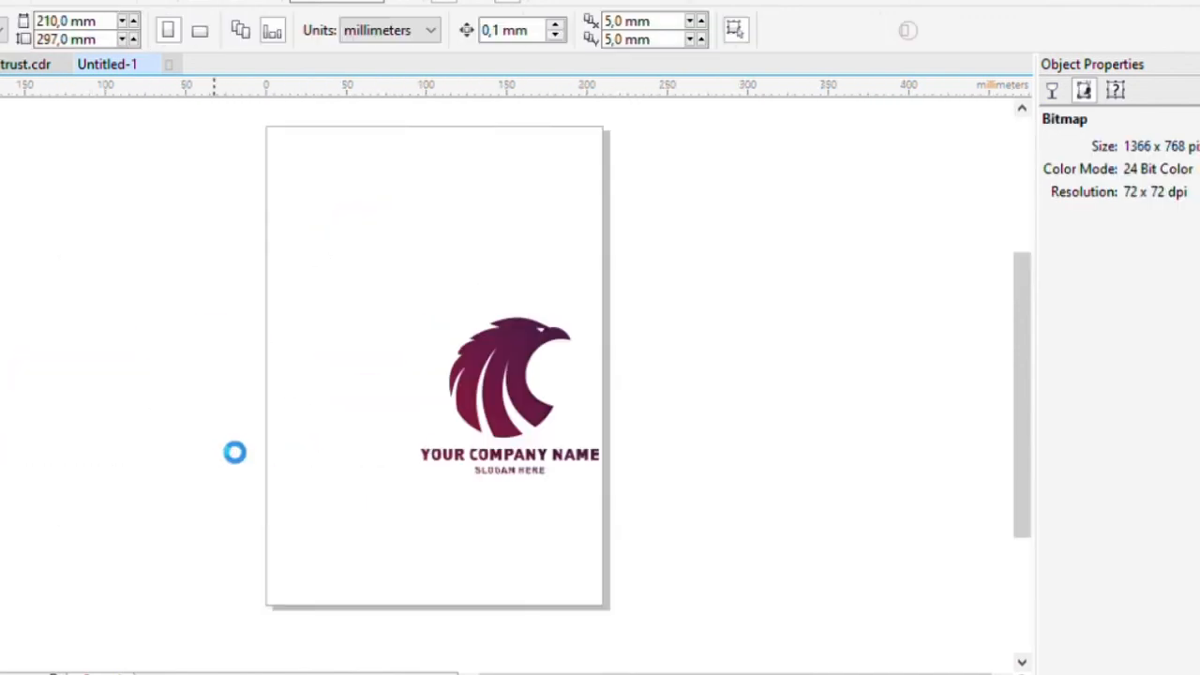
Step: Group the eagle, company name and slogan, and centre the group on the page
drag(300, 268, 636, 512)
key(ctrl+g)
key(p)
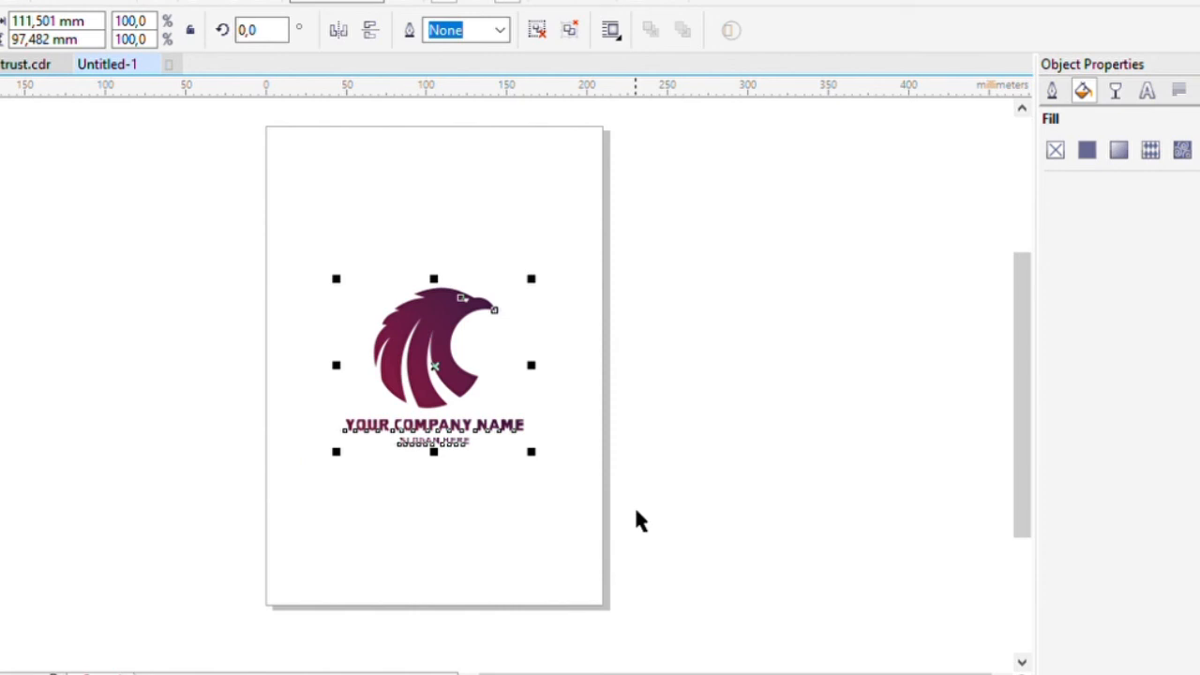
click(600, 454)
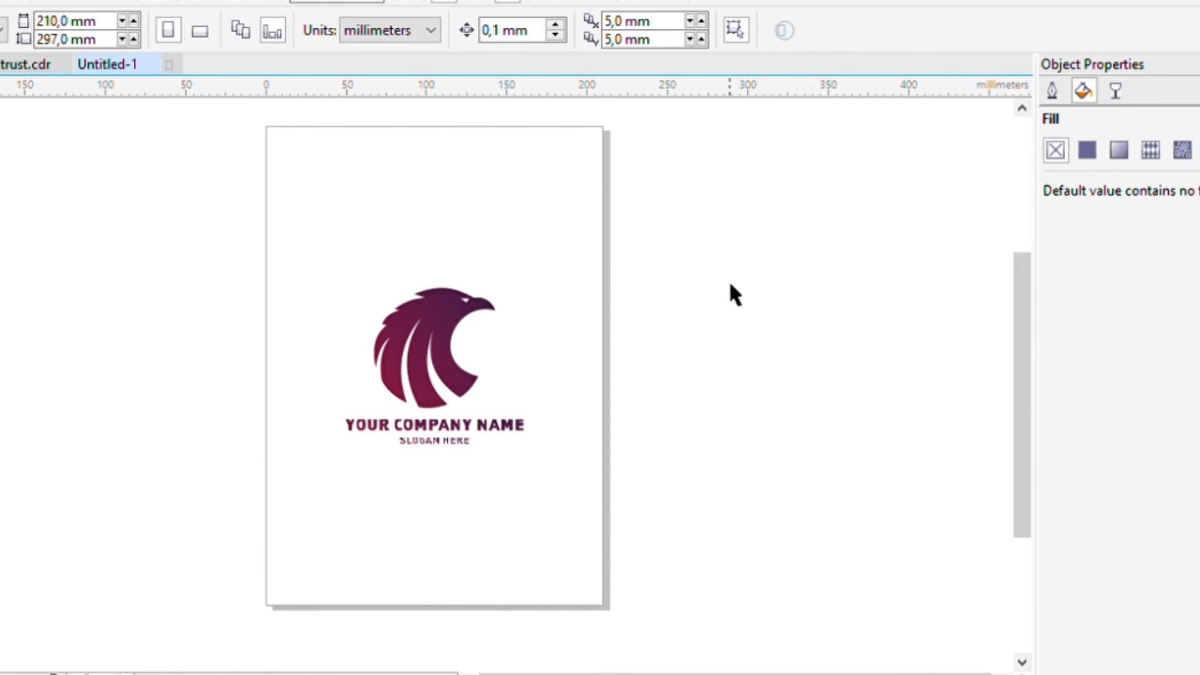
scroll(434, 393, up, 2)
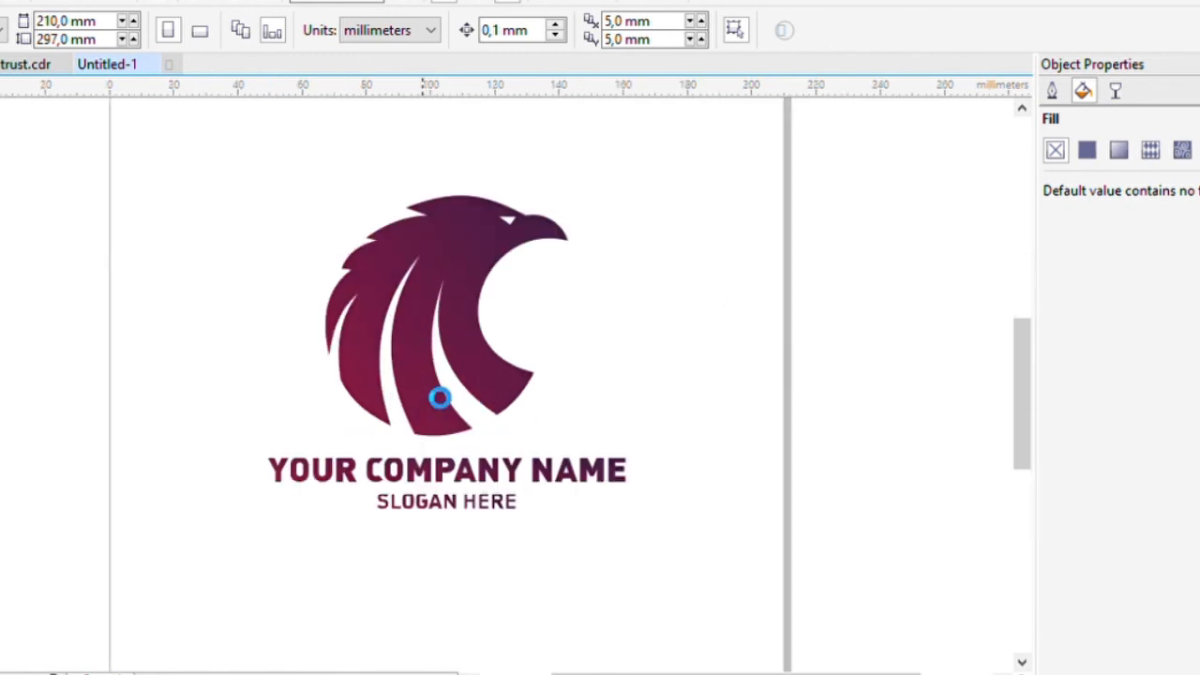